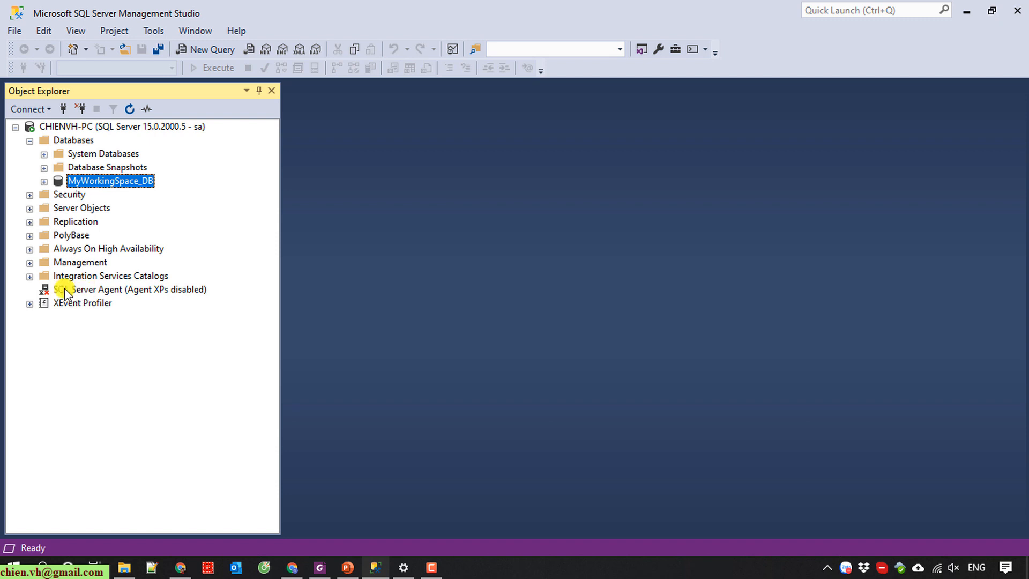
# Open the Windows Services console by running services.msc
pyautogui.rightClick(69, 290)
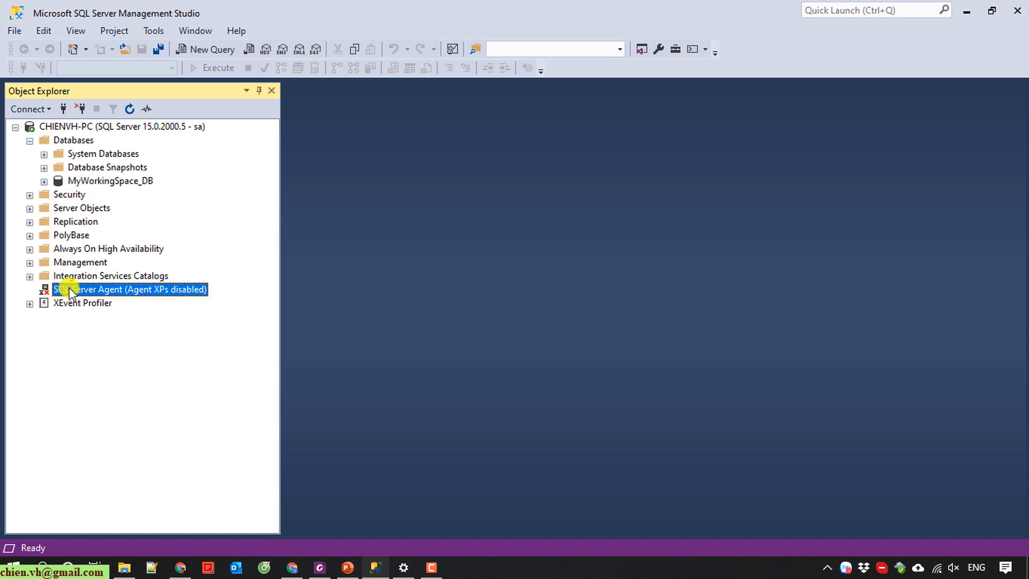
pyautogui.click(401, 325)
pyautogui.rightClick(23, 564)
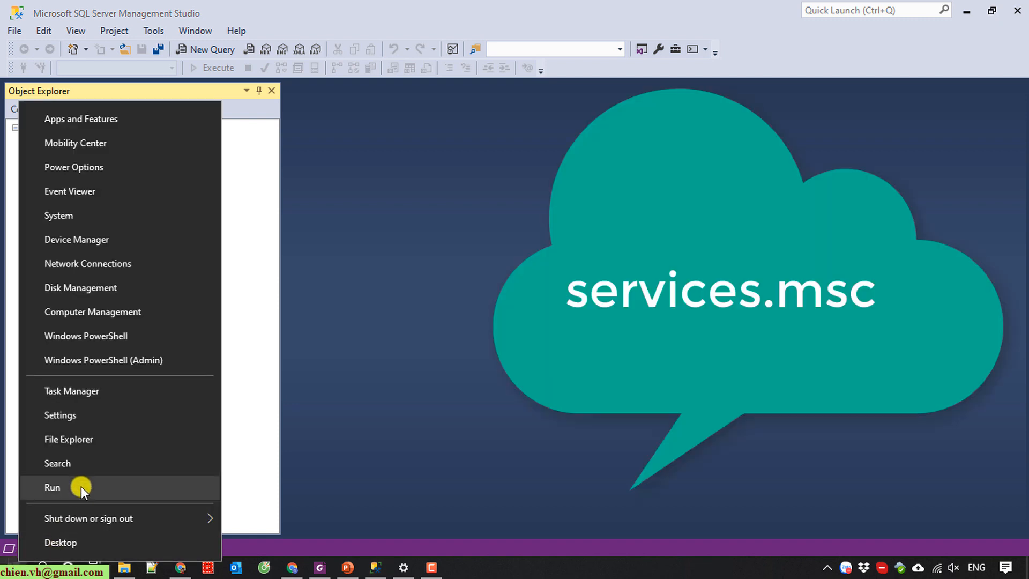
pyautogui.click(81, 486)
pyautogui.write('ser')
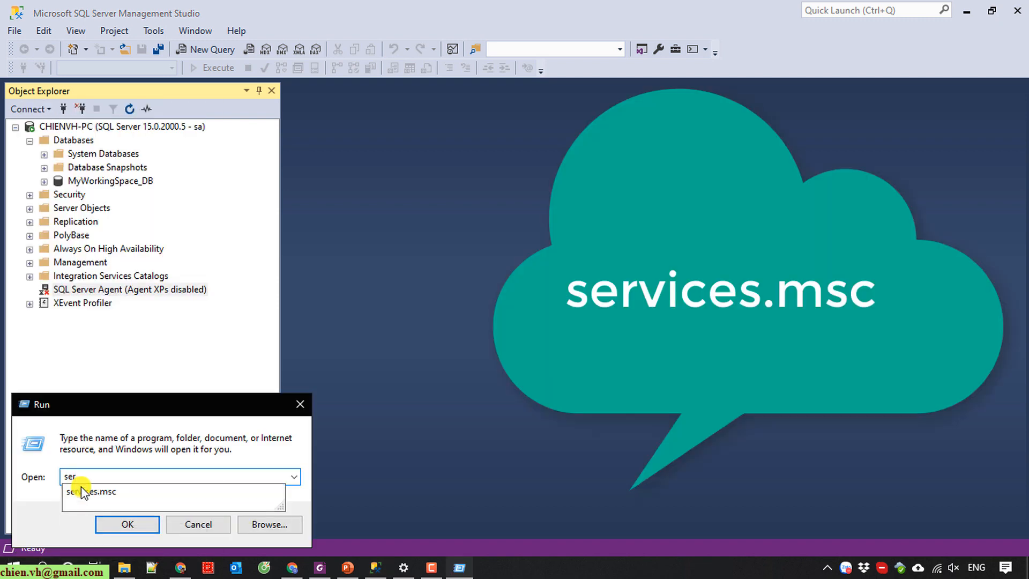
pyautogui.press('Down')
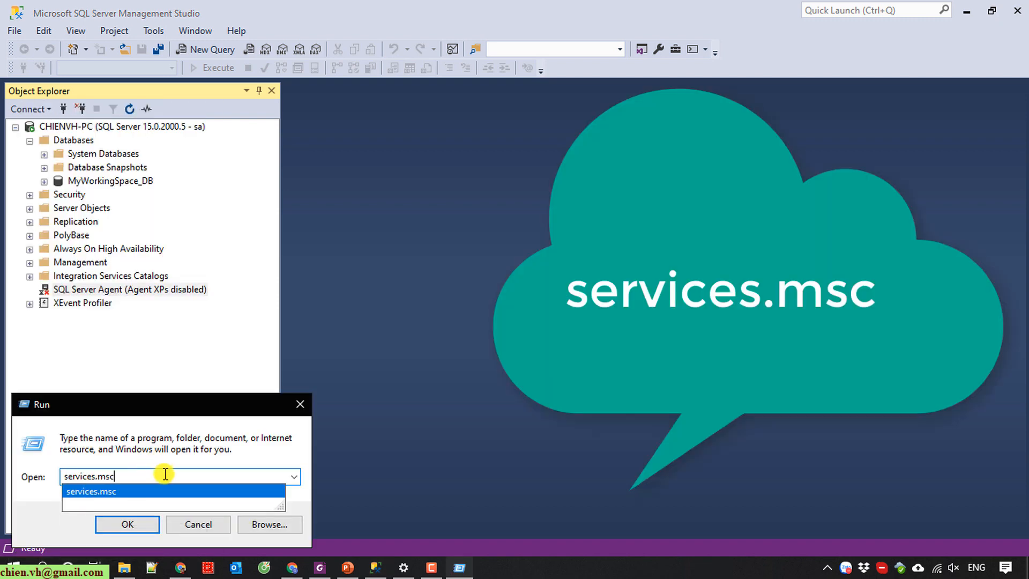
pyautogui.press('Return')
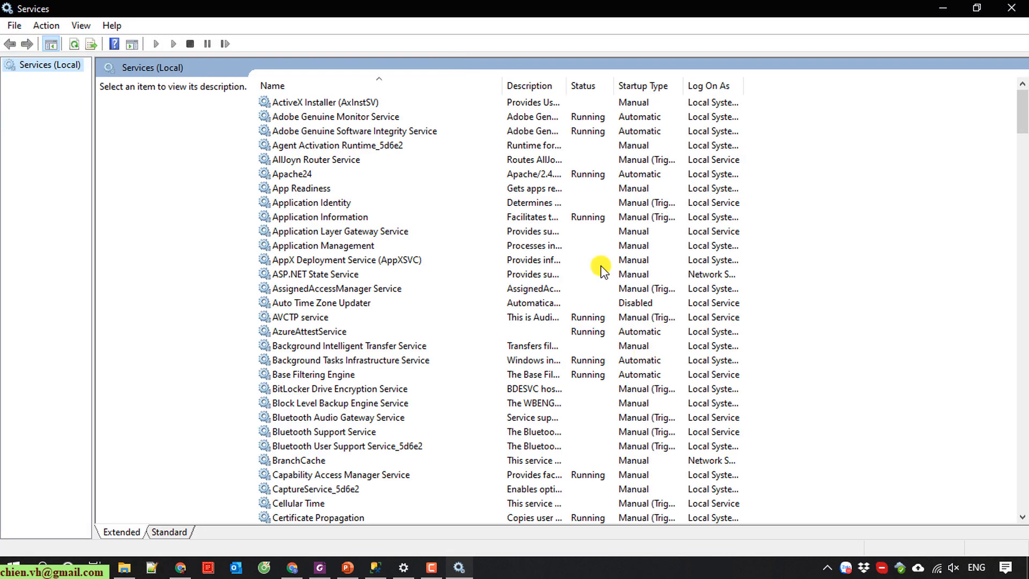
# Start the SQL Server Agent (MSSQLSERVER) service and close the Services console
pyautogui.click(338, 230)
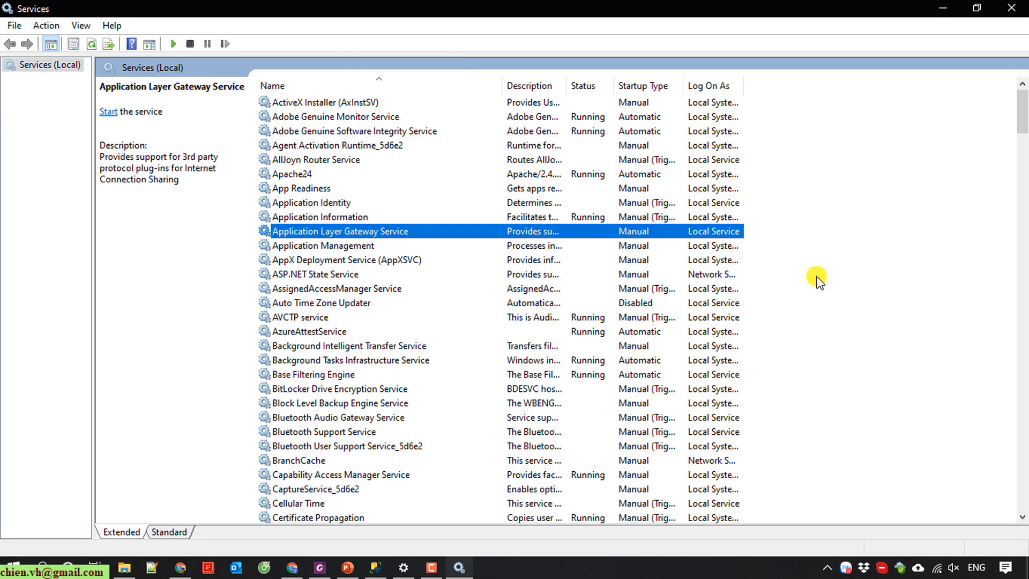
pyautogui.moveTo(1022, 119); pyautogui.dragTo(1023, 389)
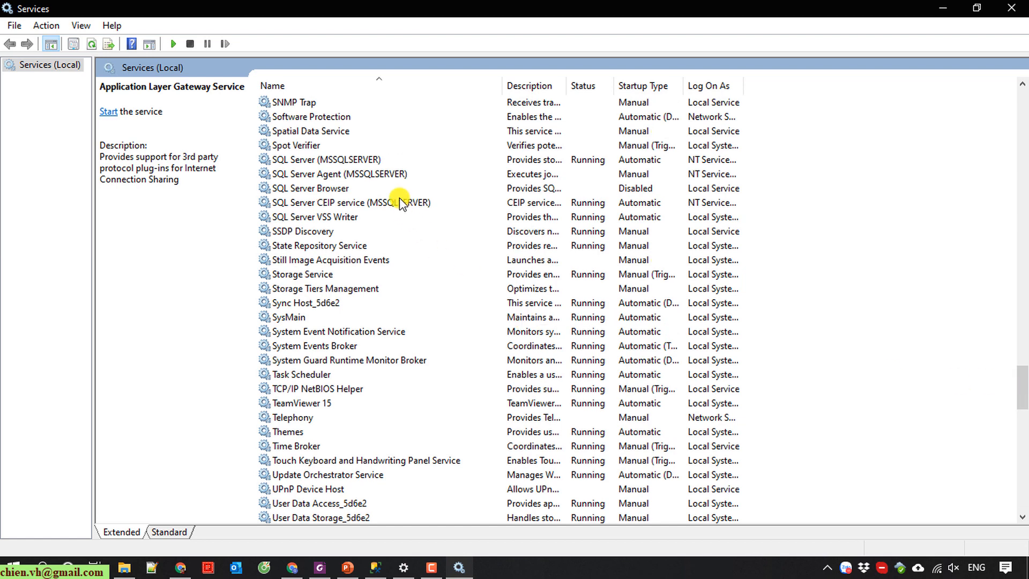
pyautogui.click(394, 172)
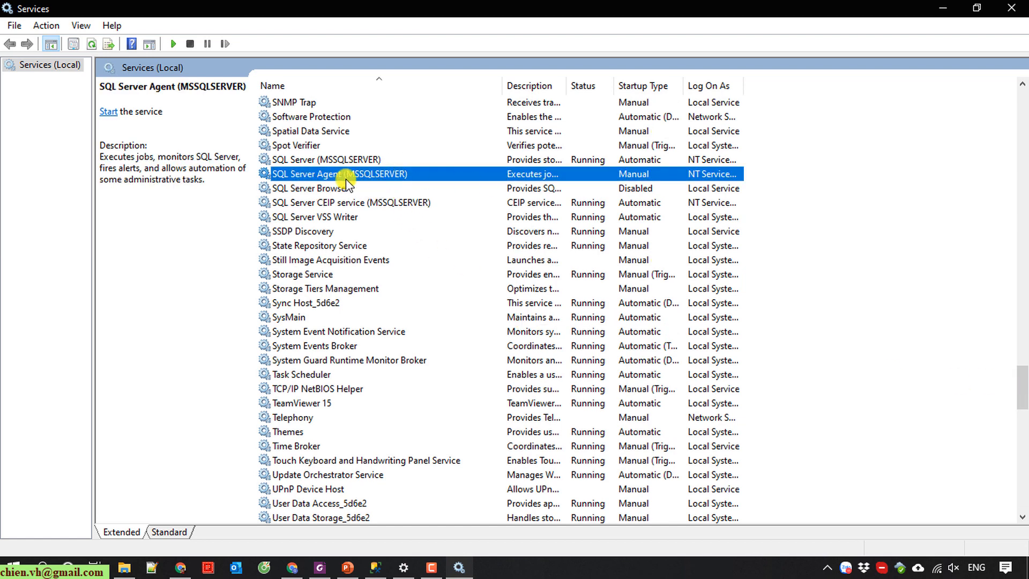
pyautogui.rightClick(330, 173)
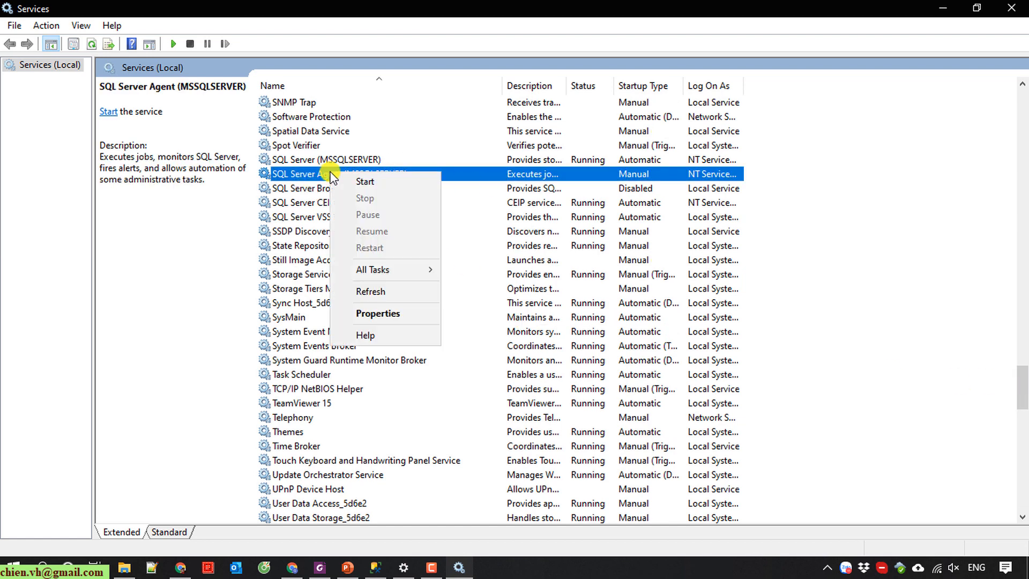
pyautogui.click(379, 186)
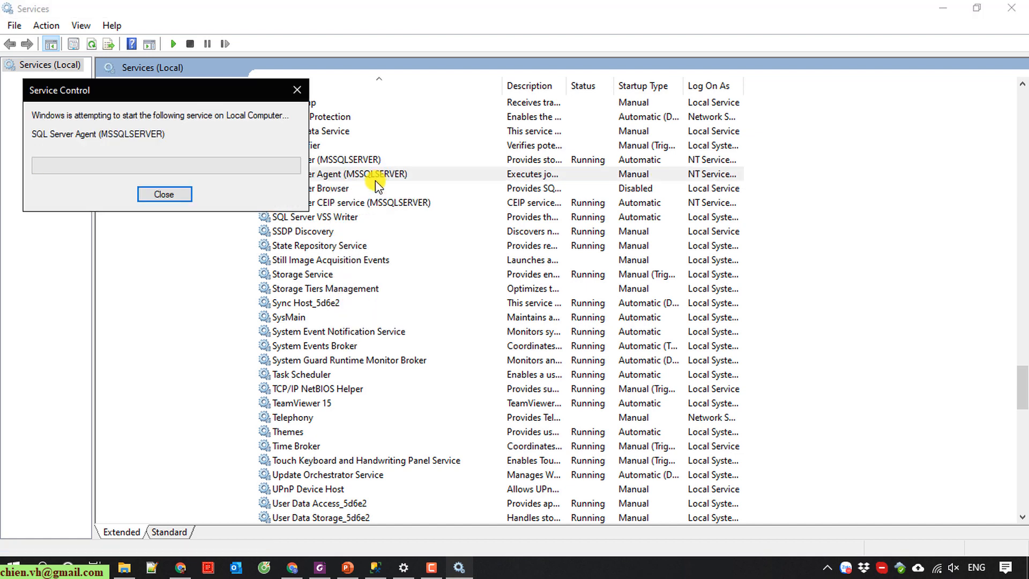
pyautogui.click(1011, 7)
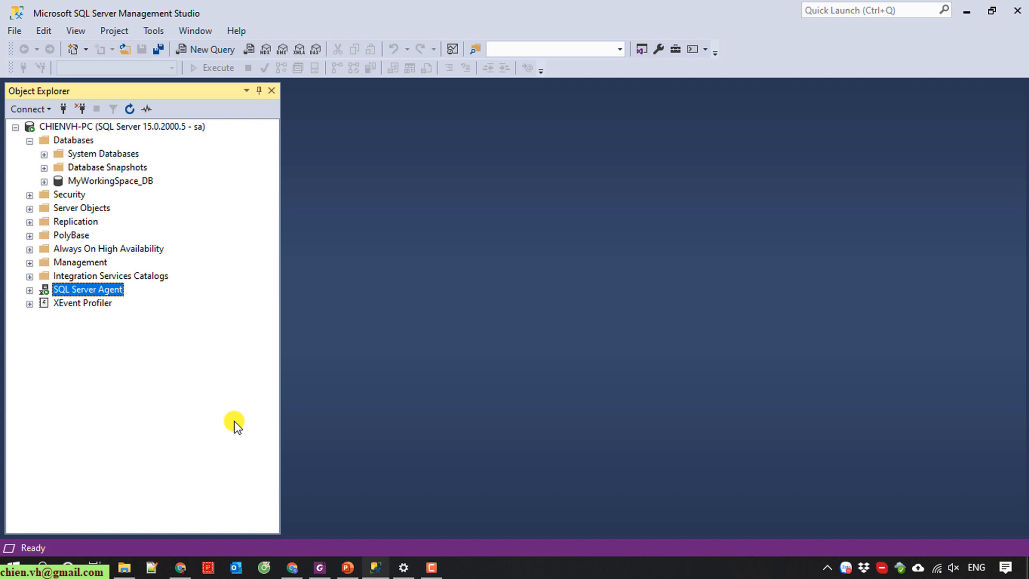
# Switch to File Explorer and delete the MyDBBackup folder from the C: drive
pyautogui.rightClick(118, 564)
pyautogui.click(120, 542)
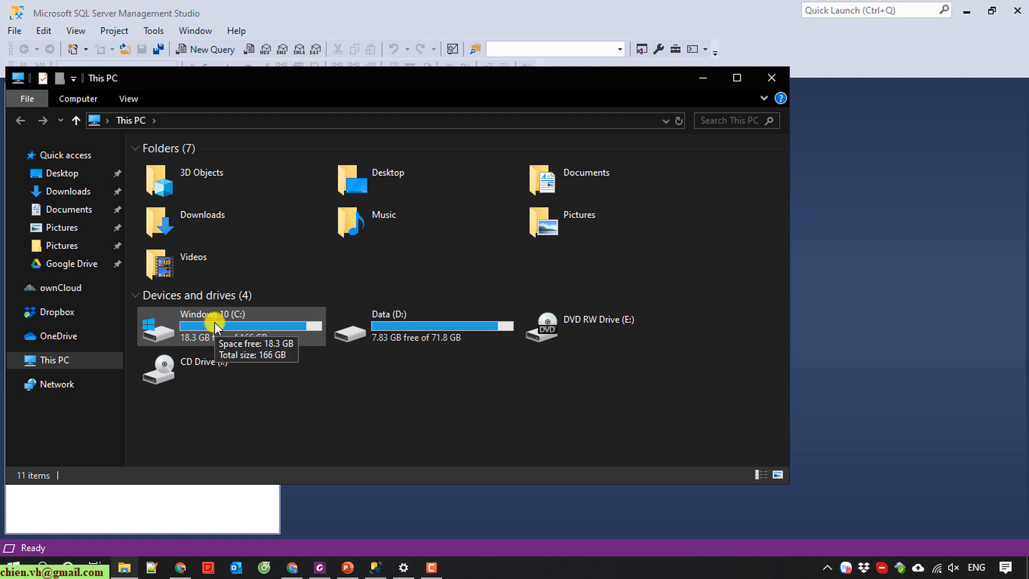
pyautogui.doubleClick(215, 323)
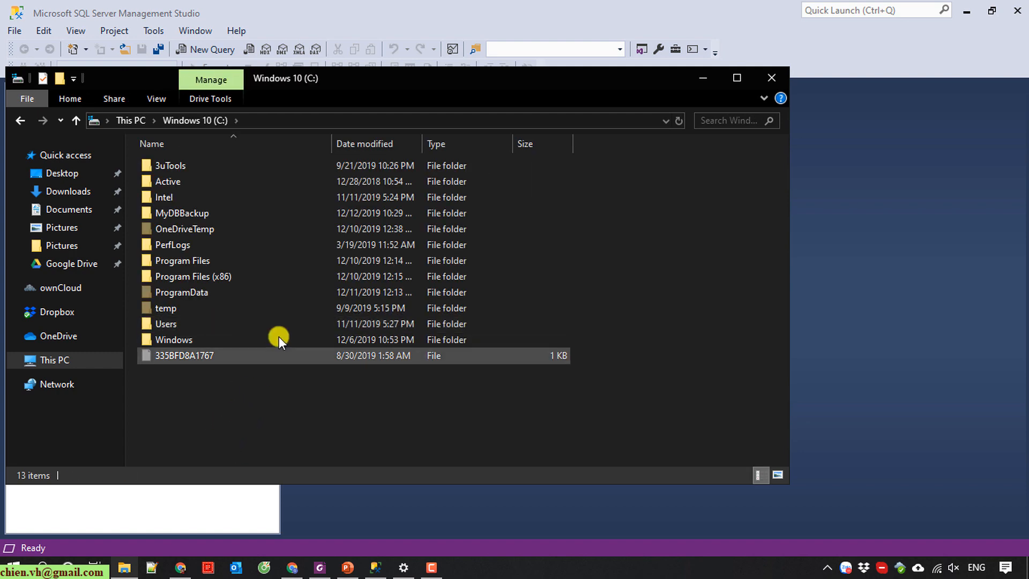
pyautogui.click(190, 214)
pyautogui.click(191, 213)
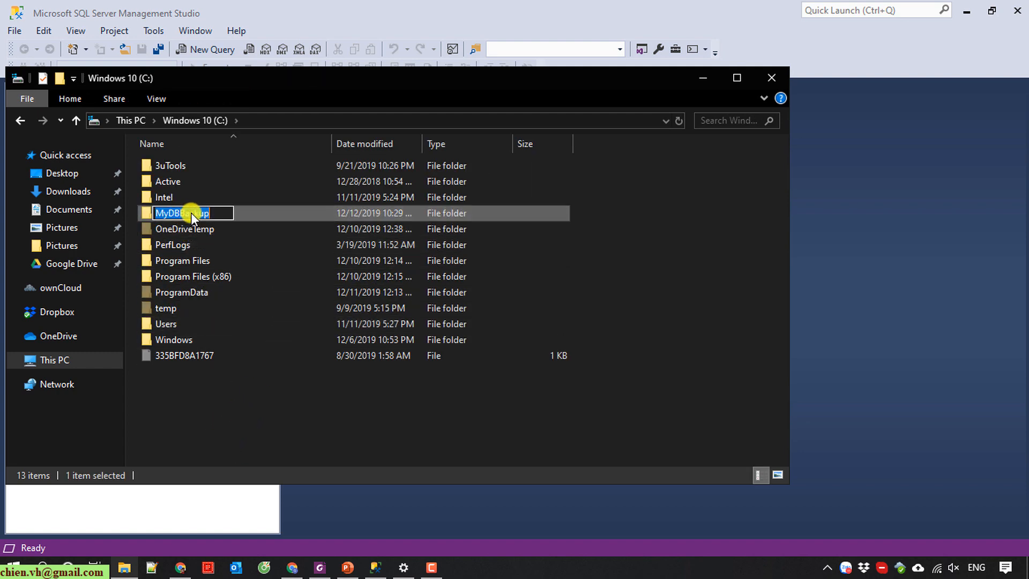
pyautogui.click(233, 392)
pyautogui.doubleClick(188, 210)
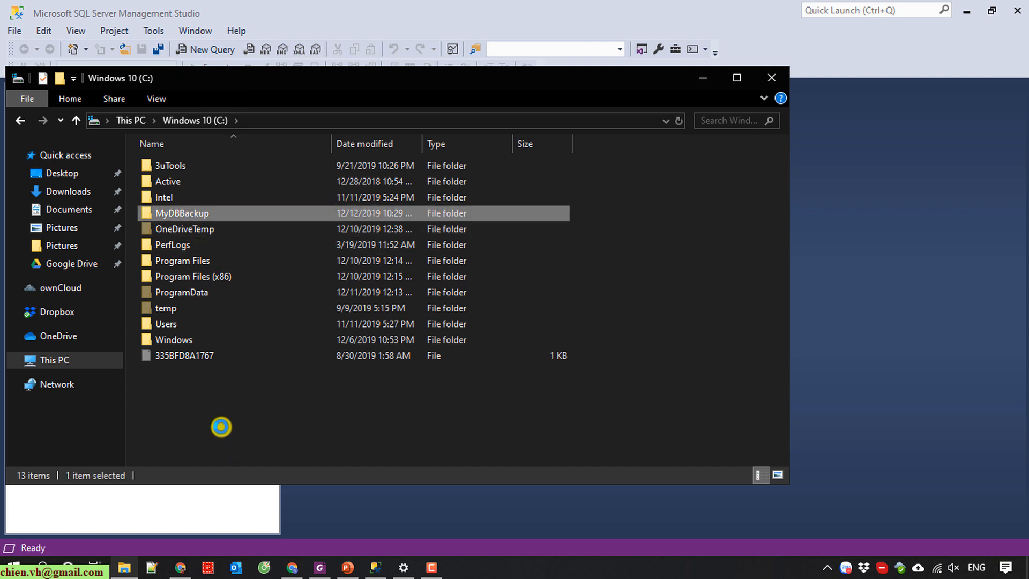
pyautogui.rightClick(230, 420)
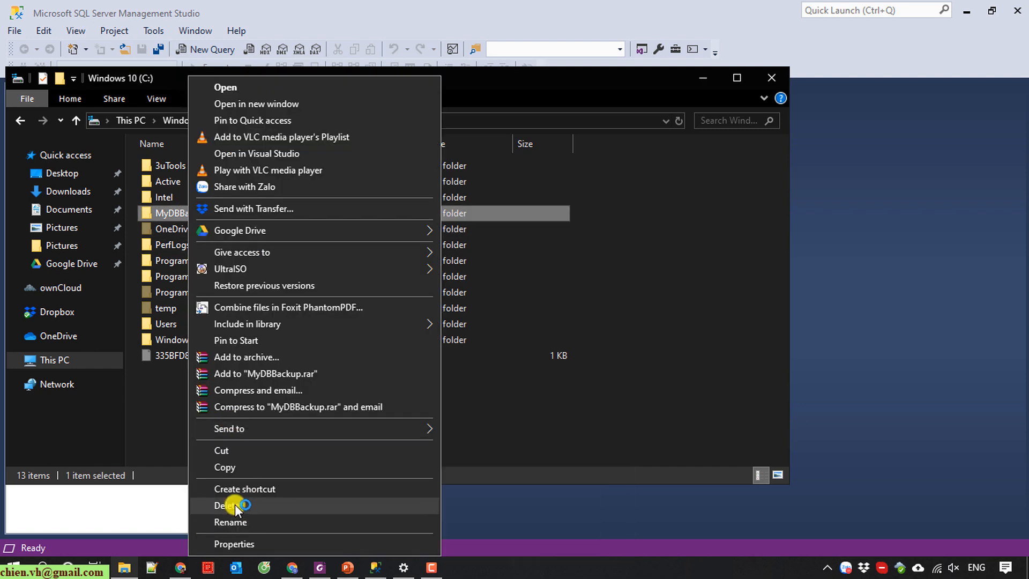
pyautogui.click(268, 509)
pyautogui.click(552, 351)
# Create a new folder named MyDatbase_Repo on the C: drive and close File Explorer
pyautogui.rightClick(239, 426)
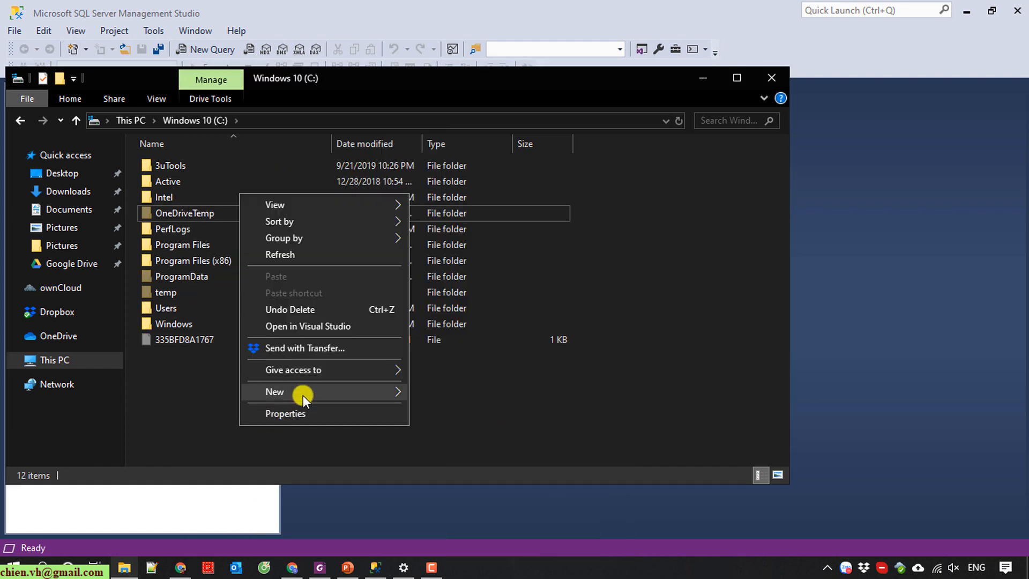
pyautogui.moveTo(303, 394)
pyautogui.click(435, 393)
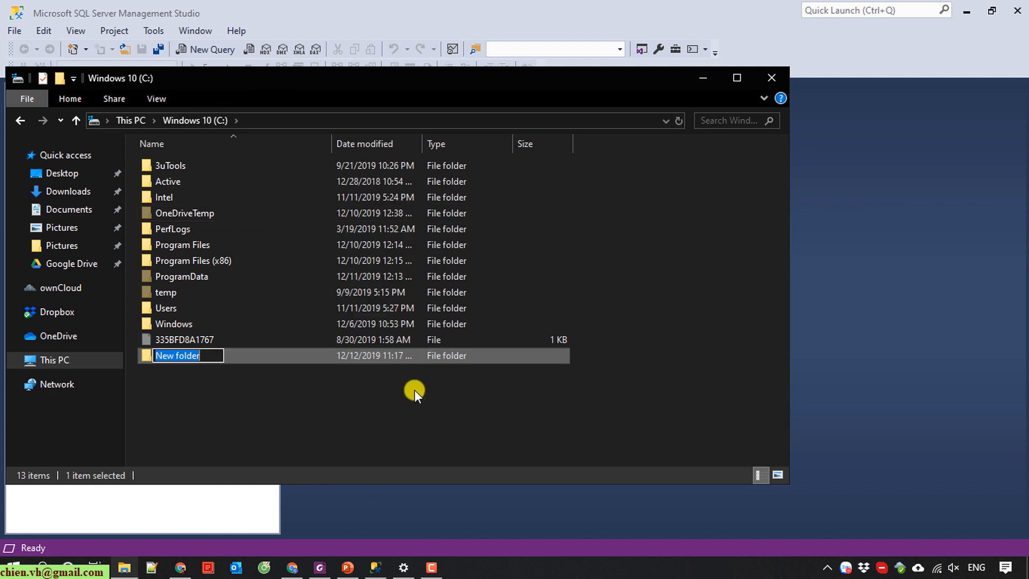
pyautogui.write('MyDBBackup')
pyautogui.press('Left')
pyautogui.press('Left')
pyautogui.press('Left')
pyautogui.press('Left')
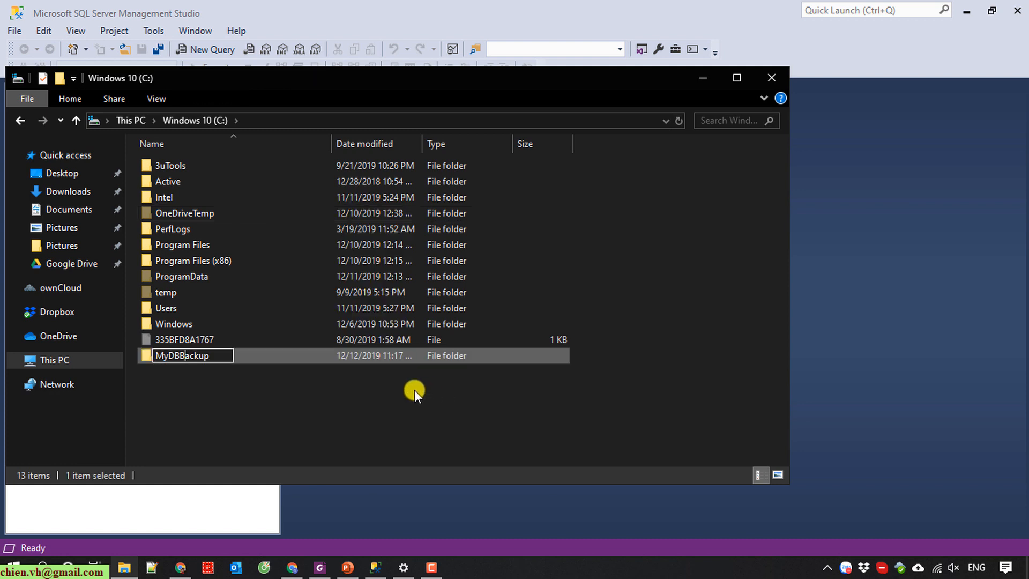
pyautogui.press('BackSpace')
pyautogui.write('atbase')
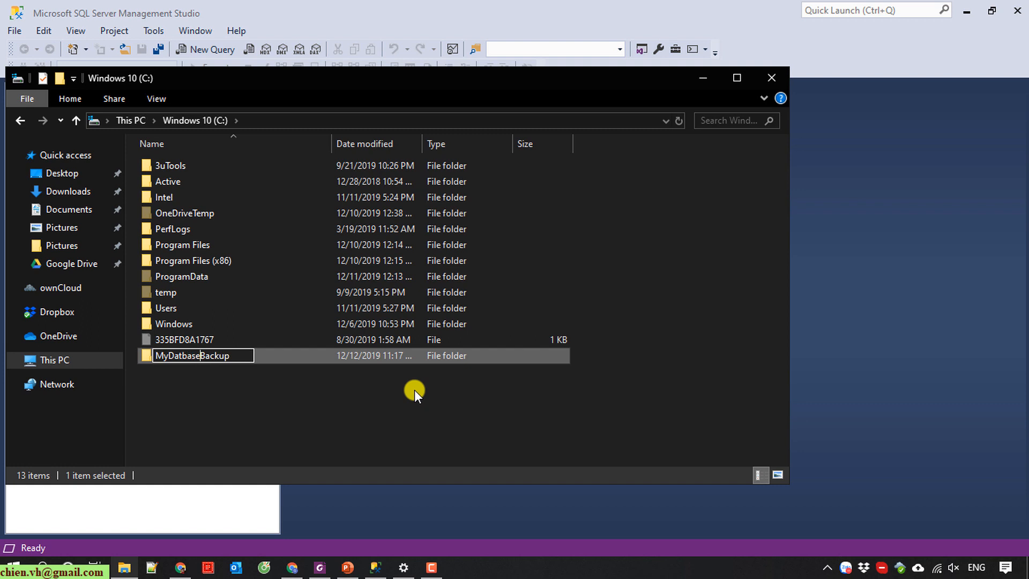
pyautogui.hotkey('shift', 'End')
pyautogui.press('BackSpace')
pyautogui.write('_')
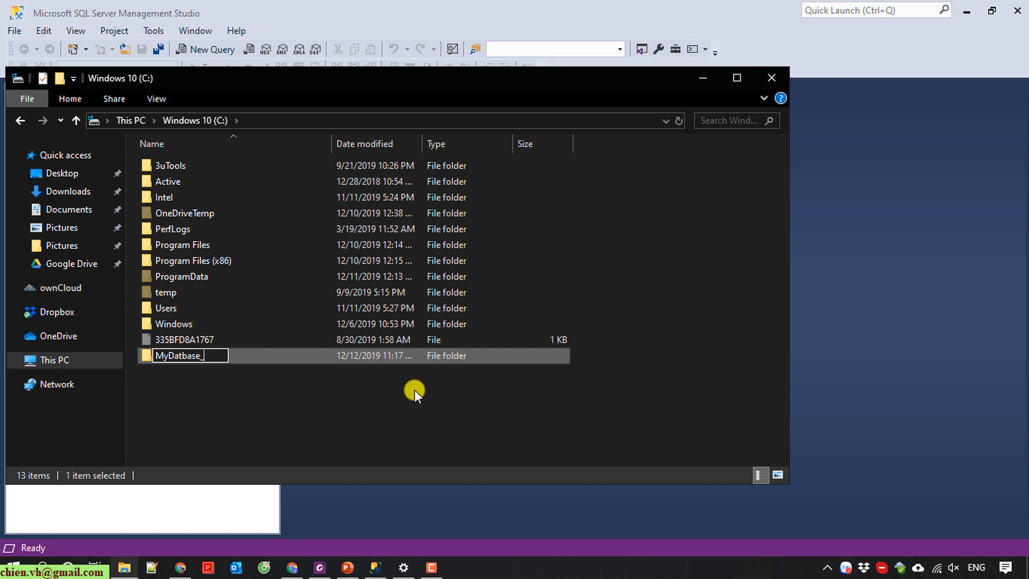
pyautogui.write('Repo')
pyautogui.press('Return')
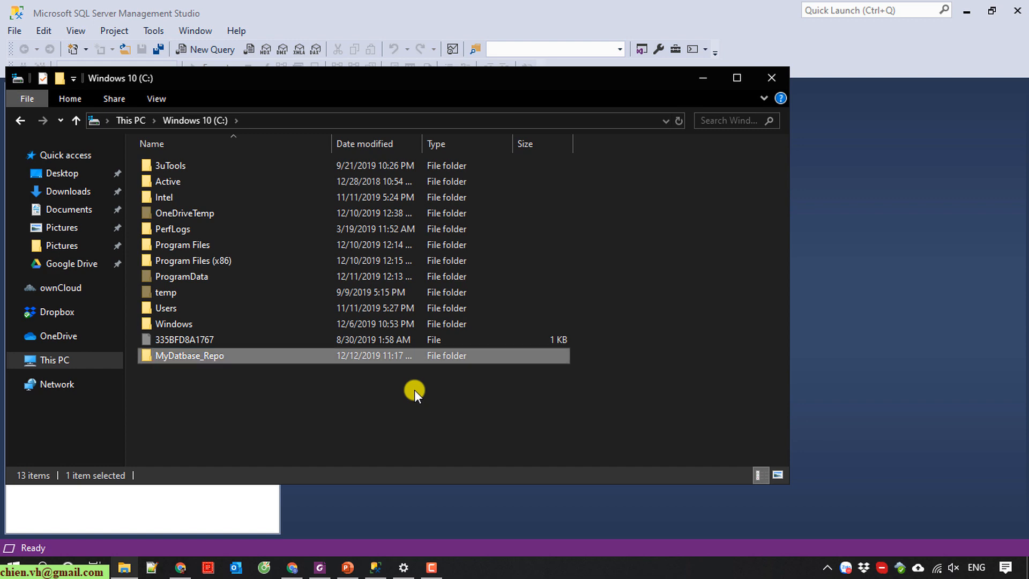
pyautogui.click(769, 78)
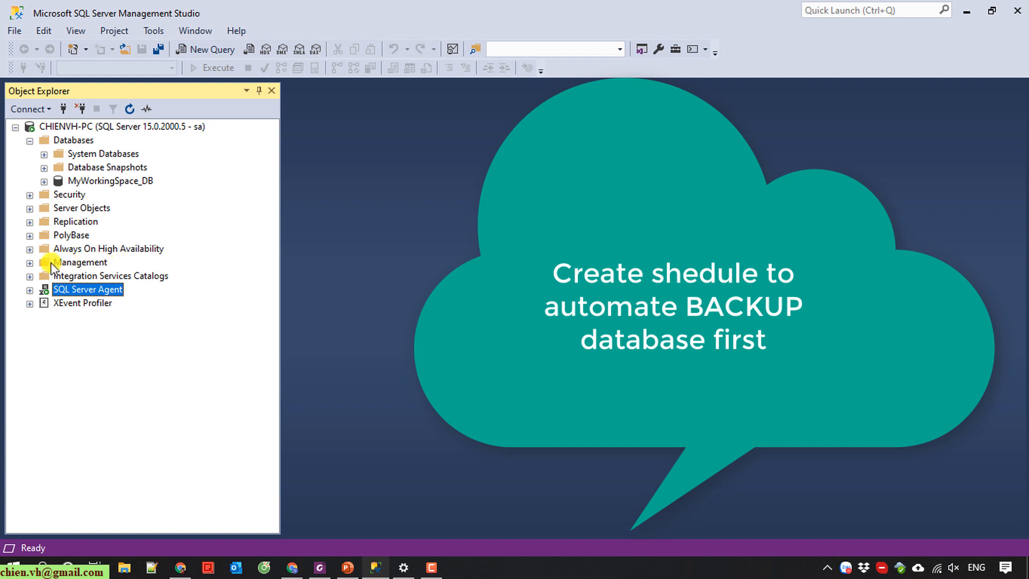
# Launch the Maintenance Plan Wizard for the server's Maintenance Plans and proceed past its introduction page
pyautogui.click(30, 264)
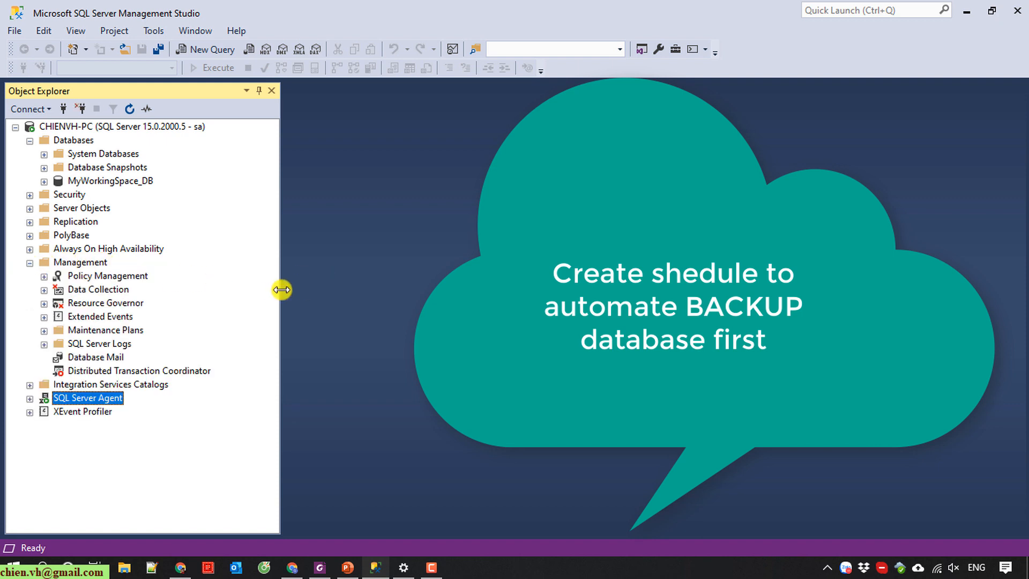
pyautogui.click(44, 330)
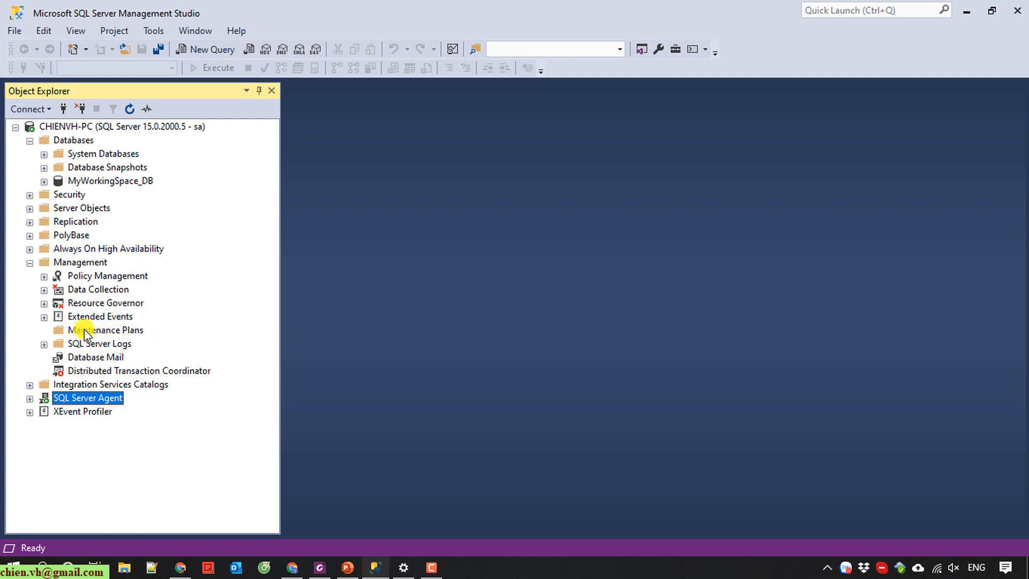
pyautogui.rightClick(115, 329)
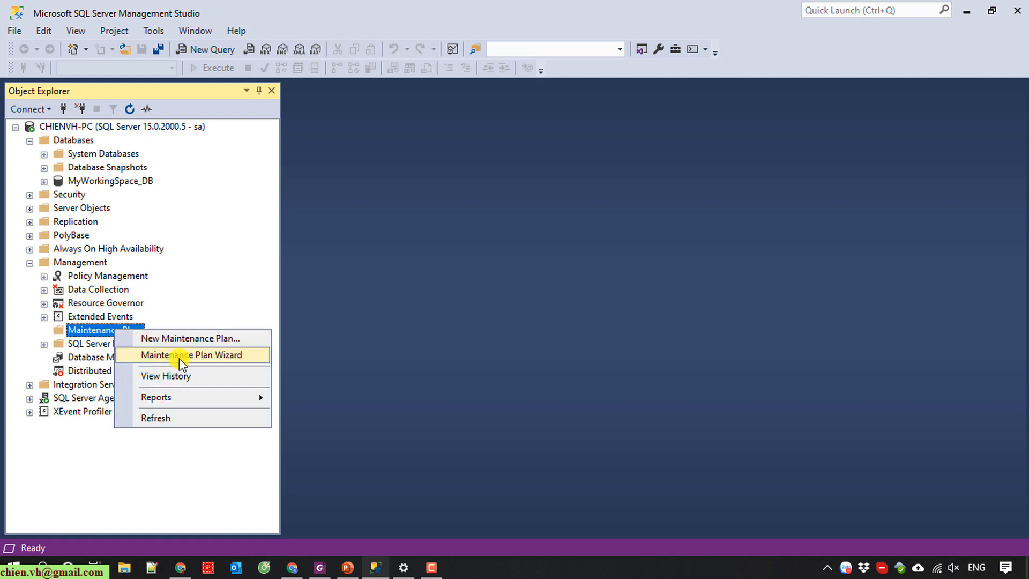
pyautogui.click(236, 358)
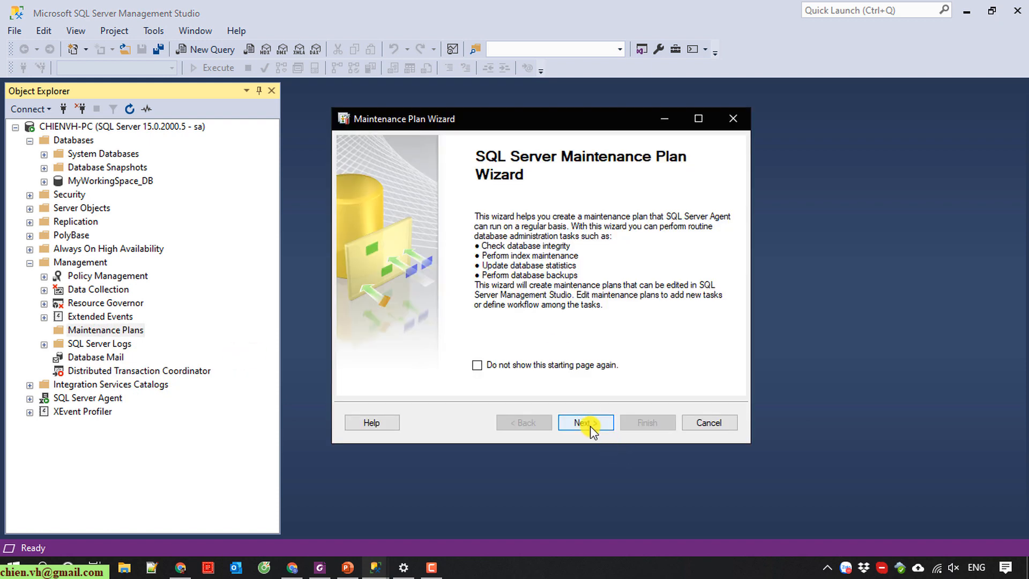
pyautogui.click(589, 423)
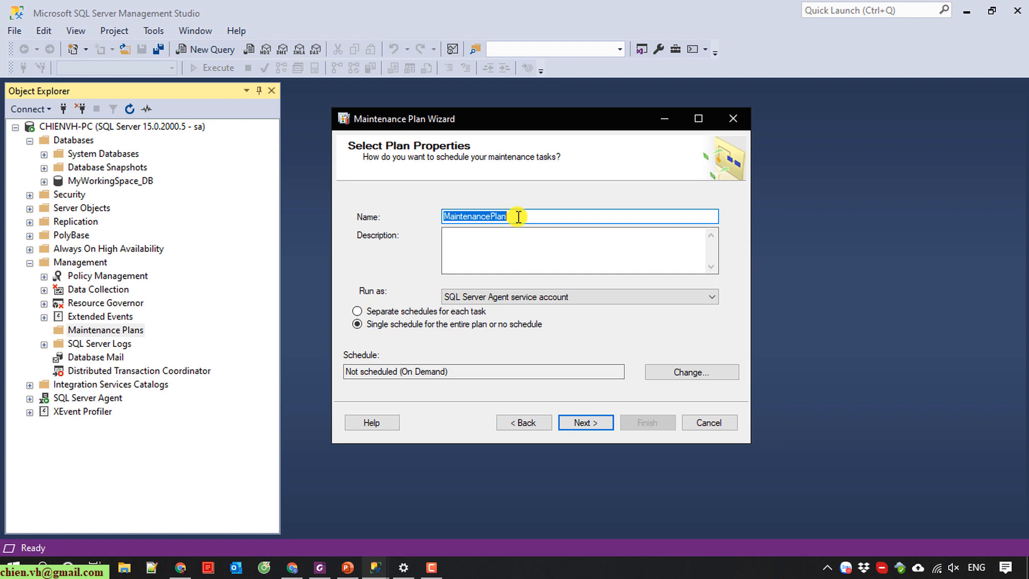
# Name the plan "Automate Backup_MyWorkingSpaceDB", describe it as "This is the plan to automate backup db file for MyWorkingSpace_DB", and continue to task selection
pyautogui.write('Auto')
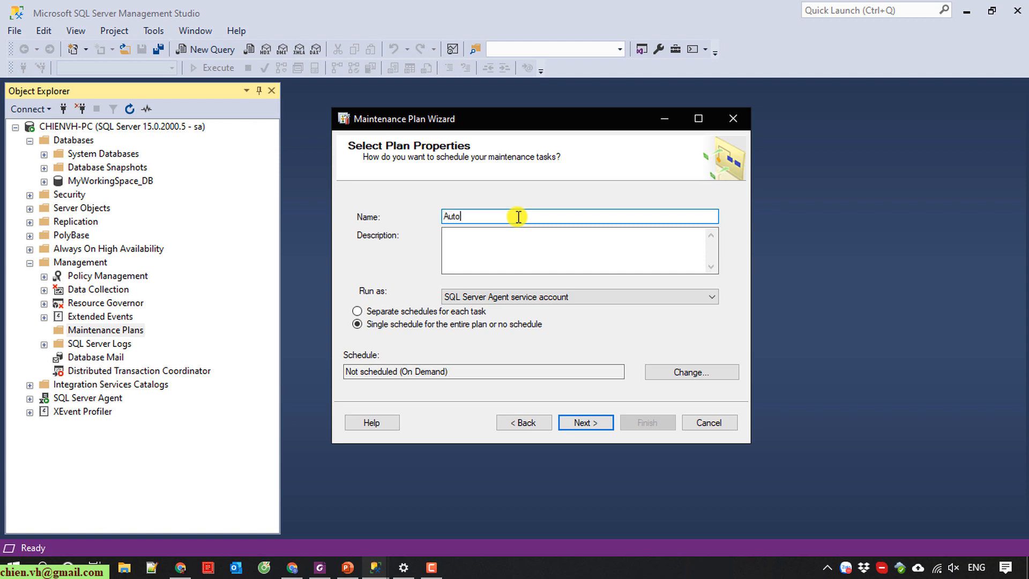
pyautogui.write('mate Backup_MyWorkingSp')
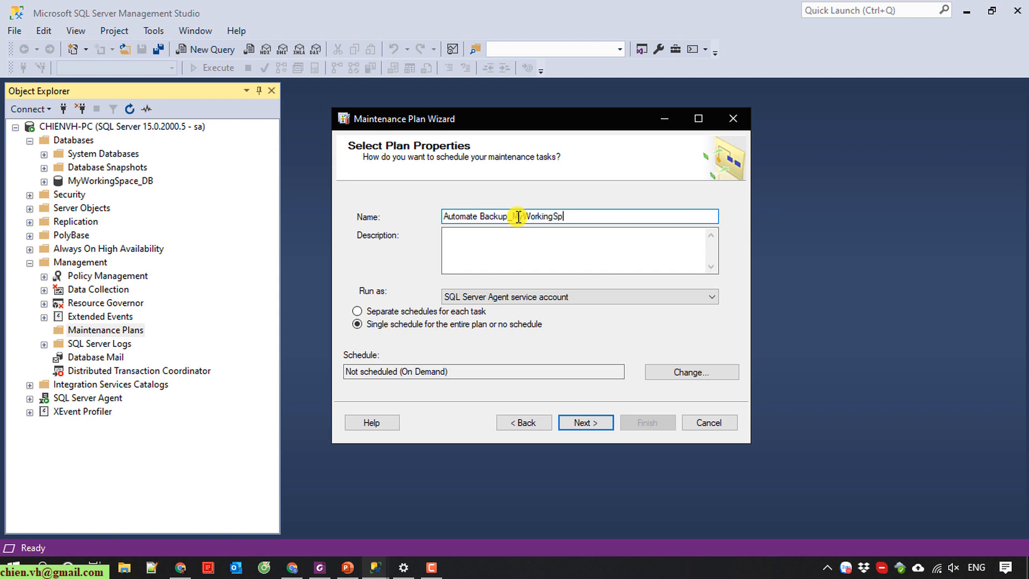
pyautogui.write('aceDB')
pyautogui.click(491, 240)
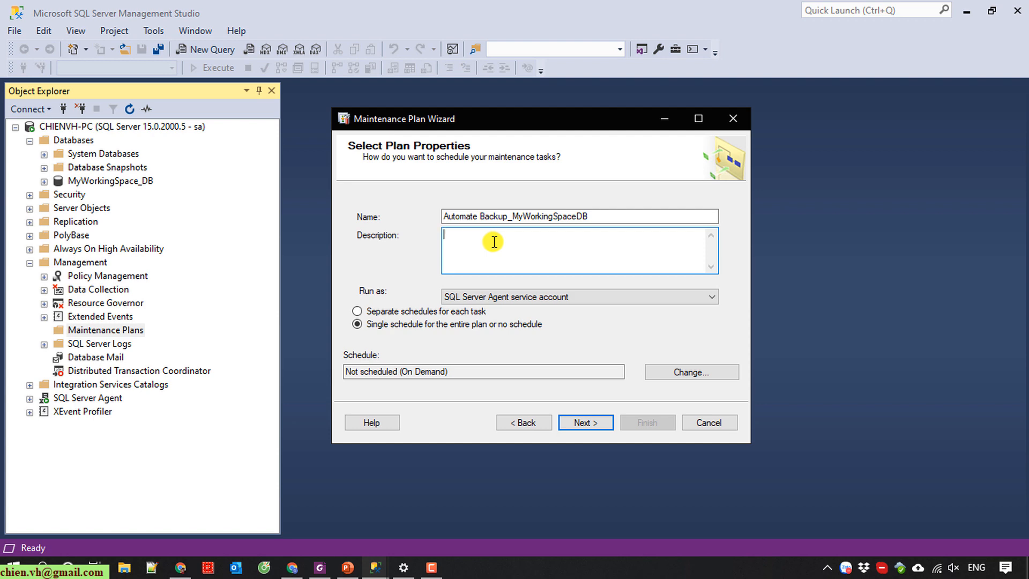
pyautogui.write('This is the plan to automat')
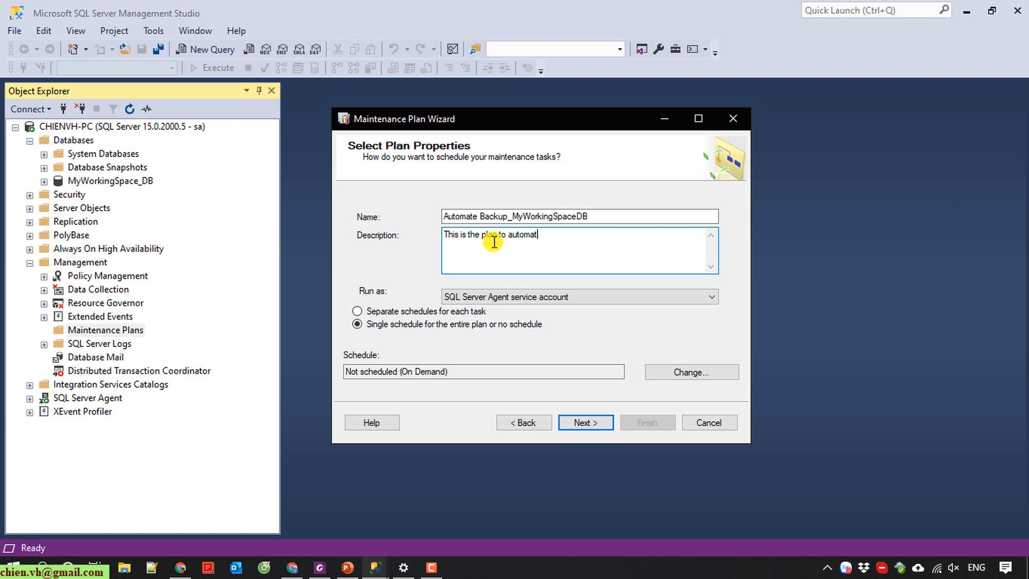
pyautogui.write('e backup db file for MyWorkin')
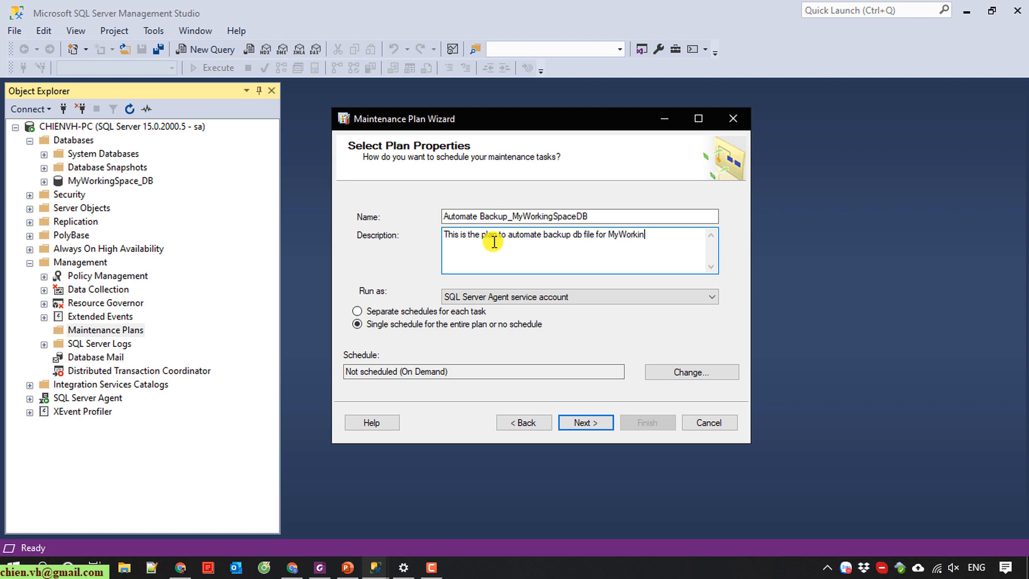
pyautogui.write('gSpace_DB')
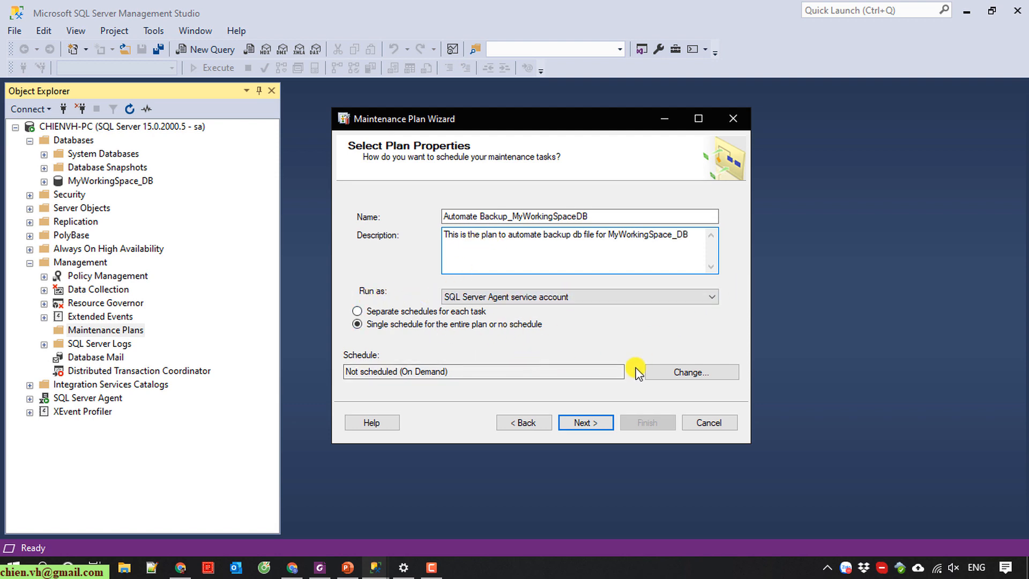
pyautogui.click(589, 423)
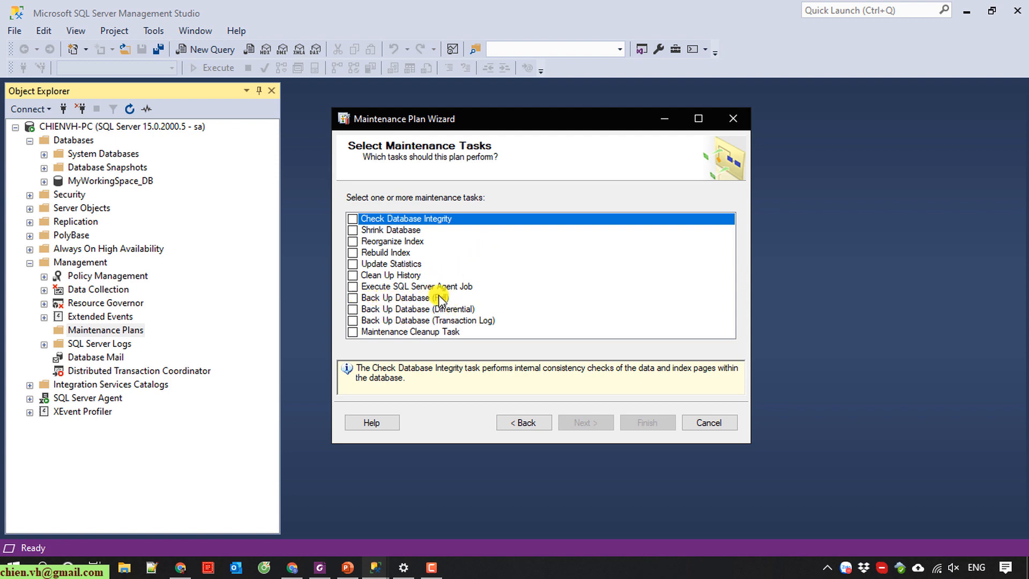
# Include the Back Up Database (Full) task in the plan and accept the task order
pyautogui.click(353, 298)
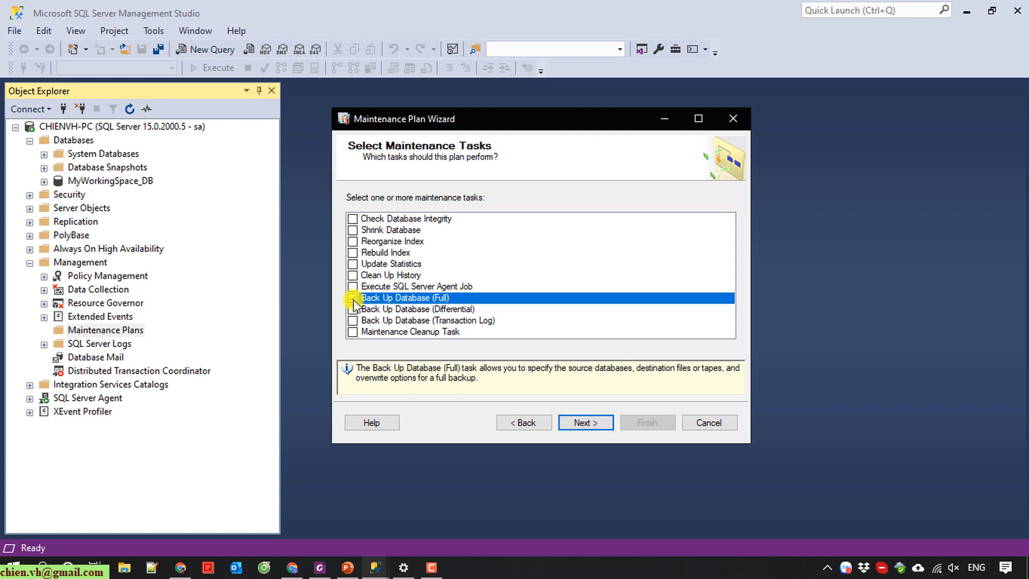
pyautogui.click(587, 424)
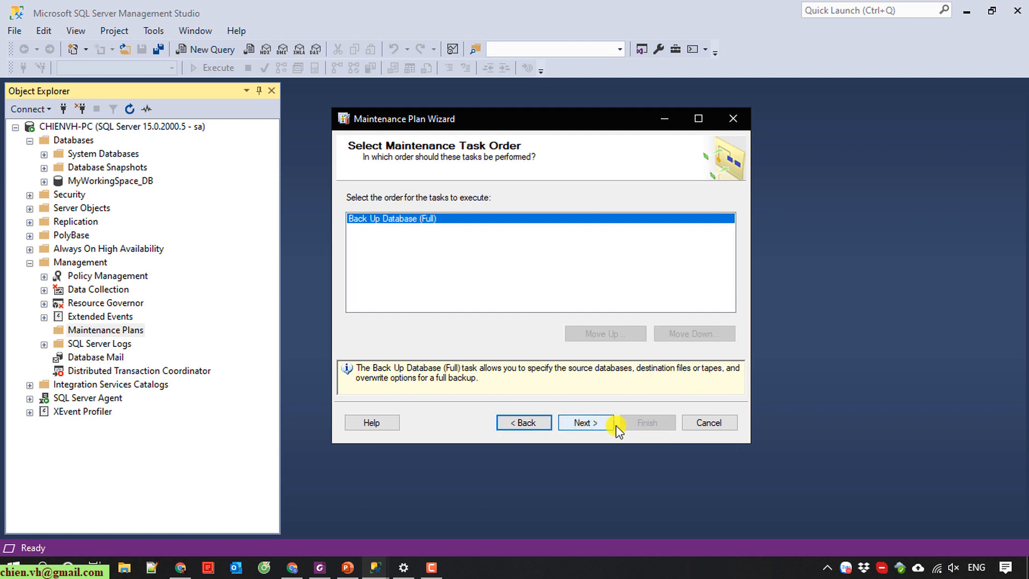
pyautogui.click(586, 423)
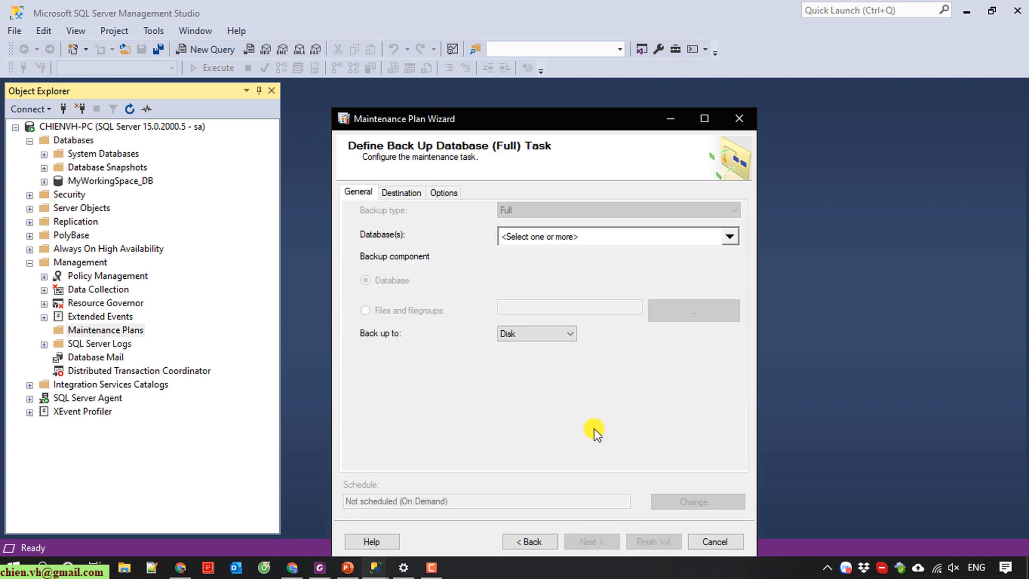
# Choose MyWorkingSpace_DB as the specific database for the full backup task
pyautogui.moveTo(589, 120); pyautogui.dragTo(579, 77)
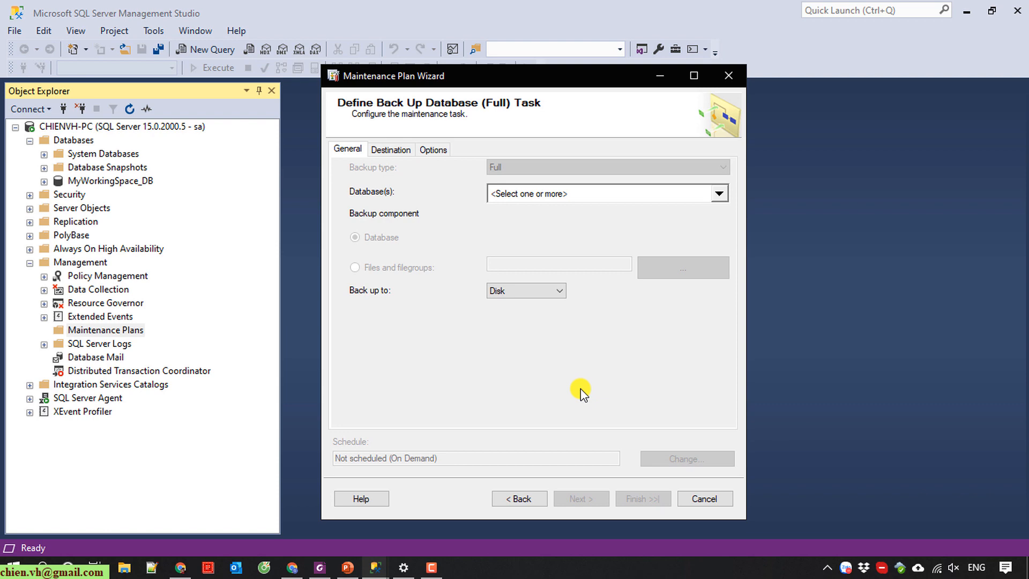
pyautogui.click(720, 194)
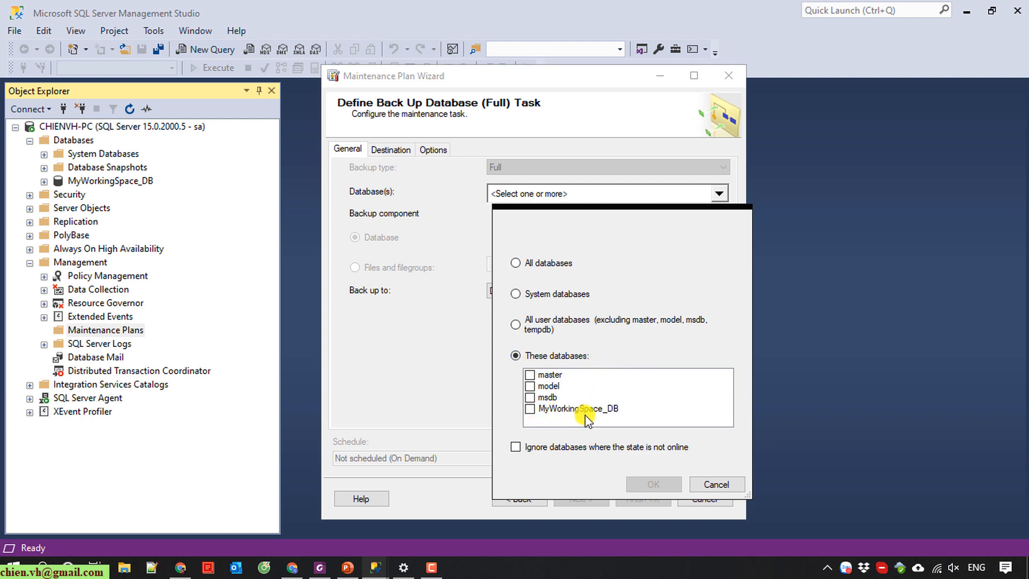
pyautogui.click(531, 409)
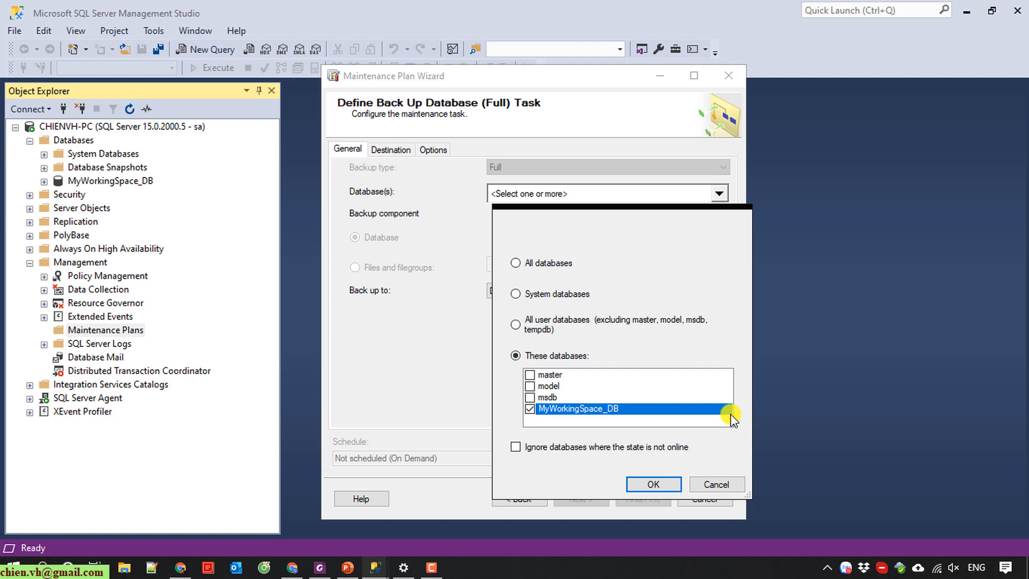
pyautogui.click(531, 397)
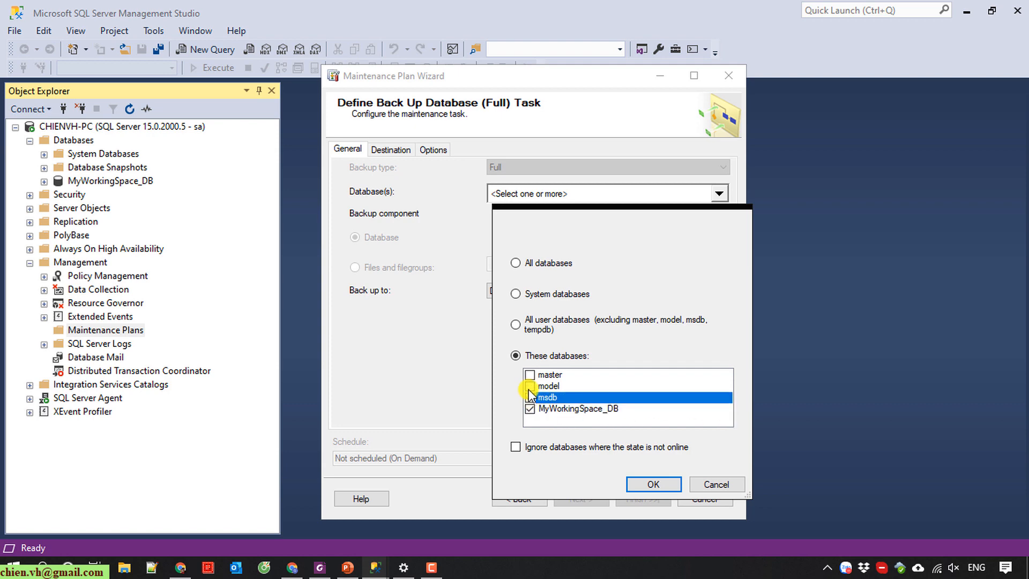
pyautogui.click(529, 387)
pyautogui.click(529, 375)
pyautogui.click(530, 387)
pyautogui.click(530, 396)
pyautogui.click(530, 376)
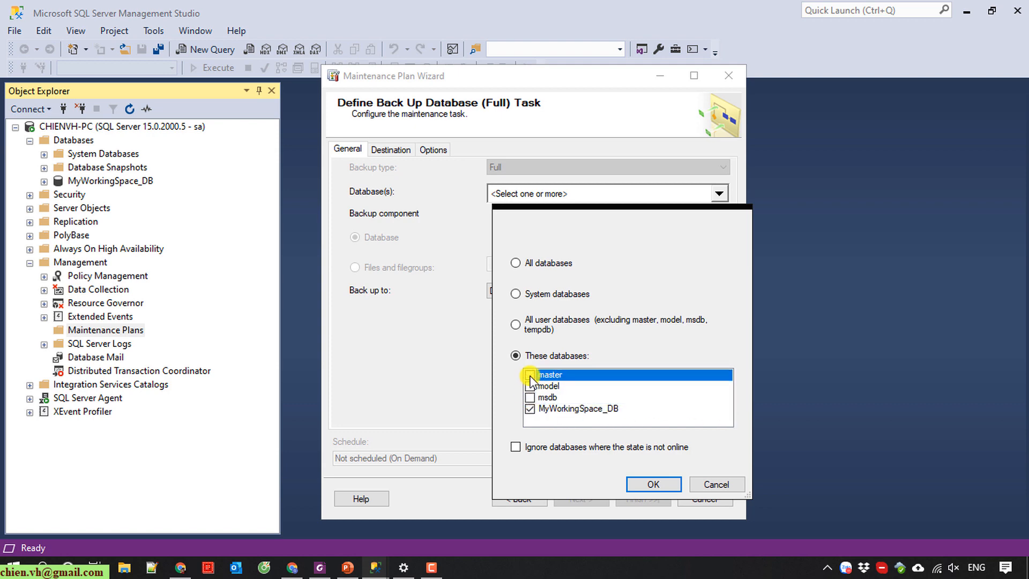
# Confirm the database selection and open the backup task's destination settings
pyautogui.click(656, 483)
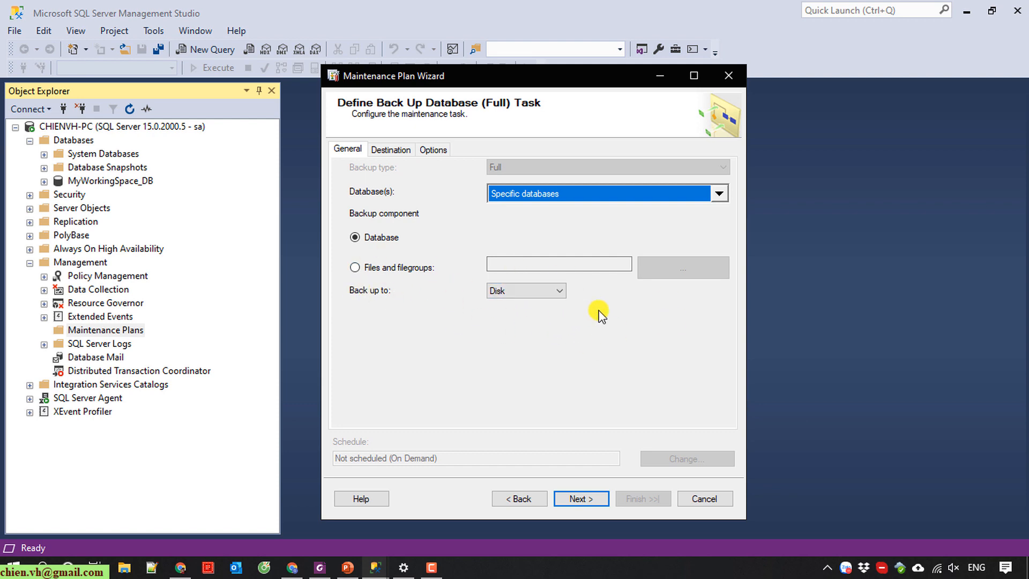
pyautogui.click(391, 150)
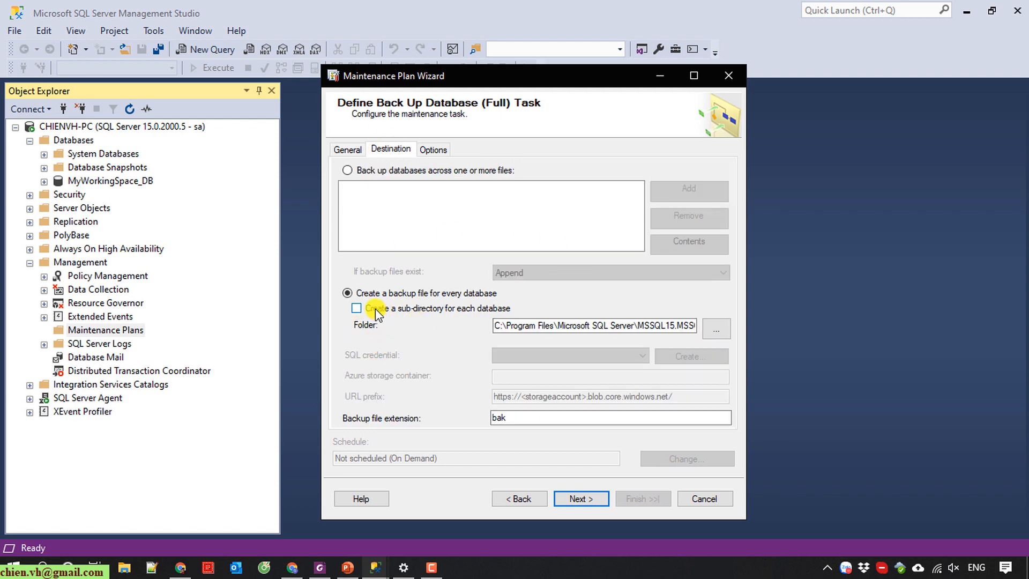
pyautogui.click(714, 328)
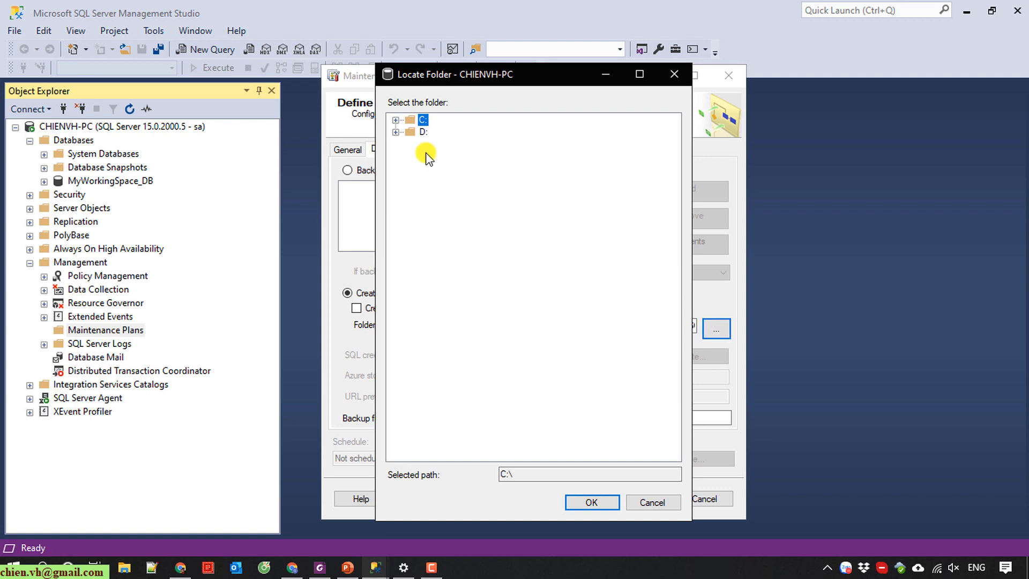
pyautogui.click(395, 120)
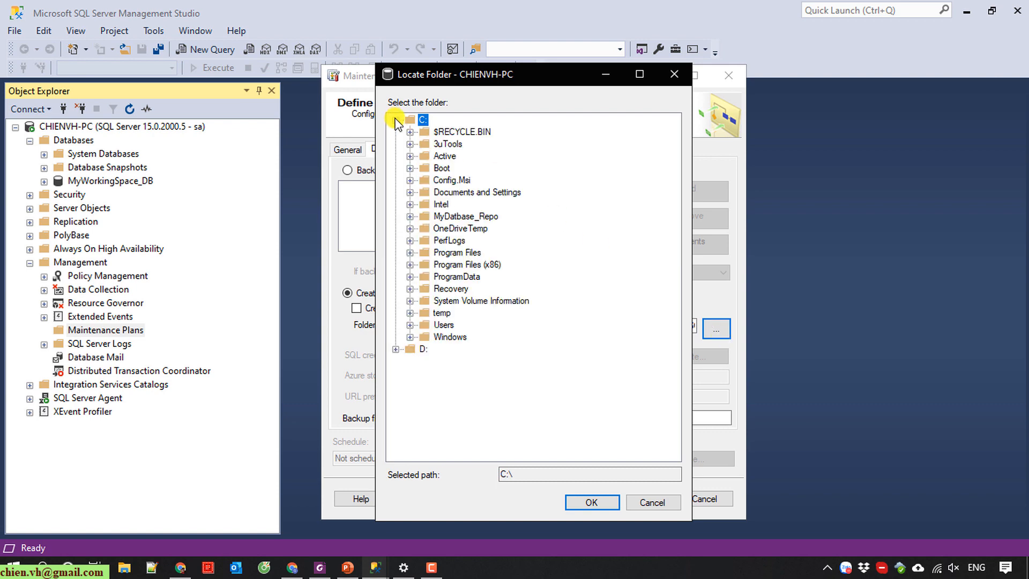
pyautogui.click(410, 216)
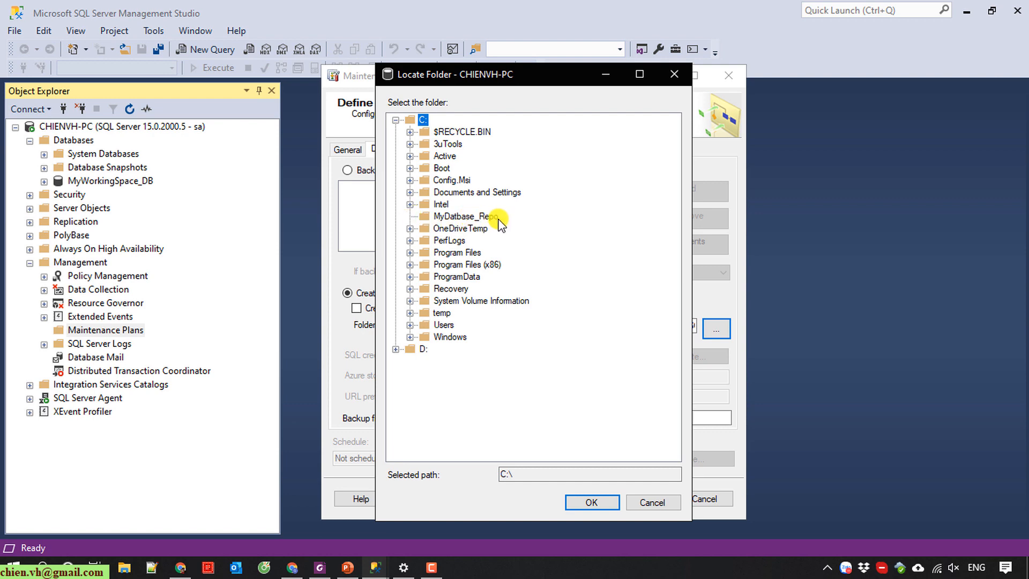
pyautogui.click(651, 502)
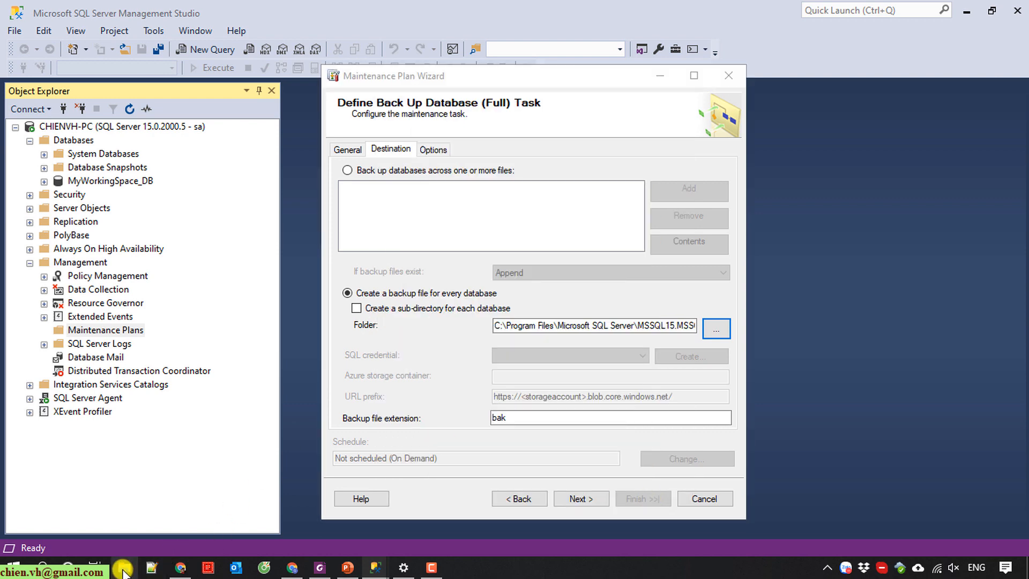
# Switch to File Explorer, rename the MyDatbase_Repo folder on the C: drive to MyDatabase_Repo, and close File Explorer
pyautogui.press('super+e')
pyautogui.doubleClick(209, 327)
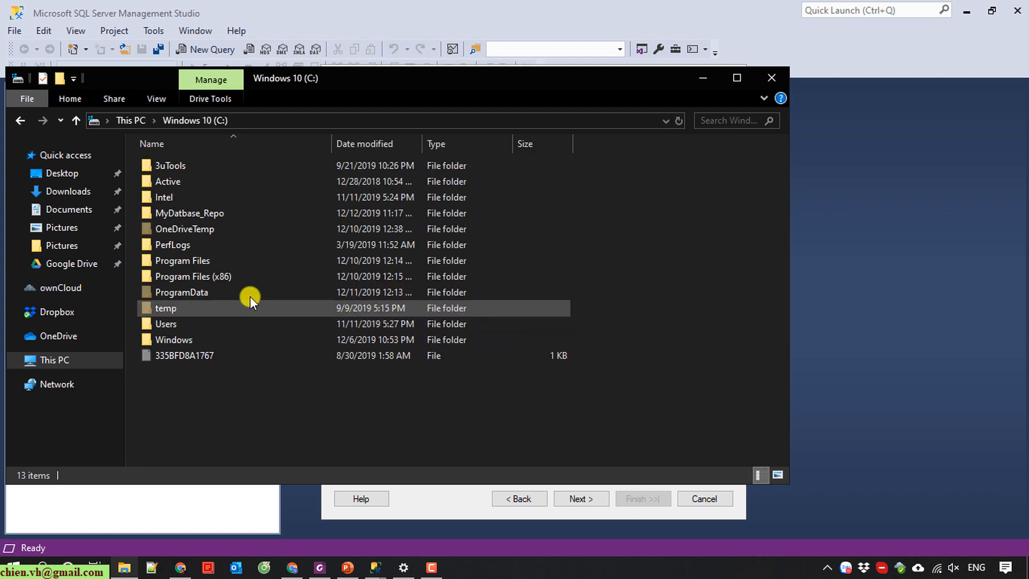
pyautogui.click(191, 213)
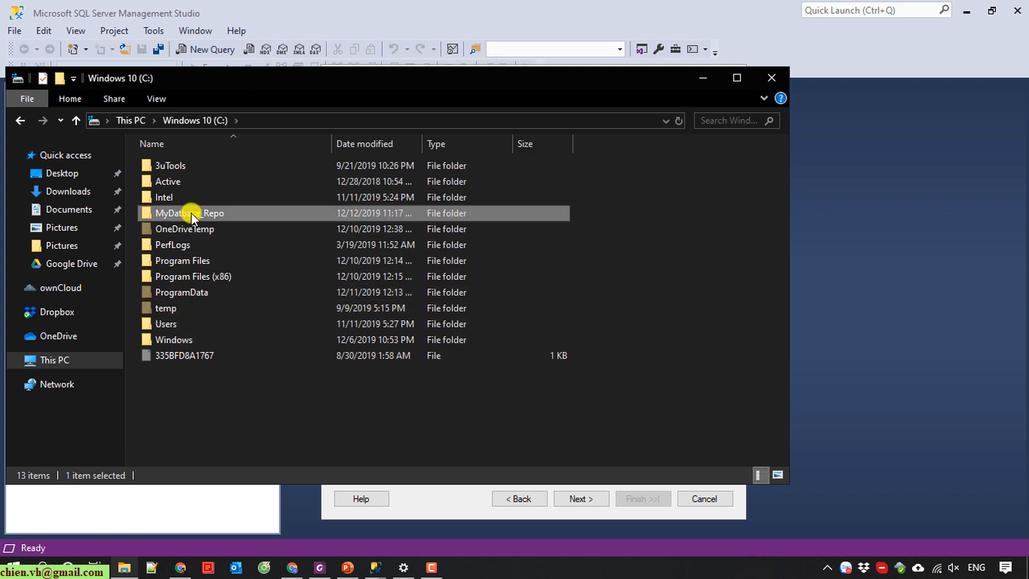
pyautogui.click(191, 212)
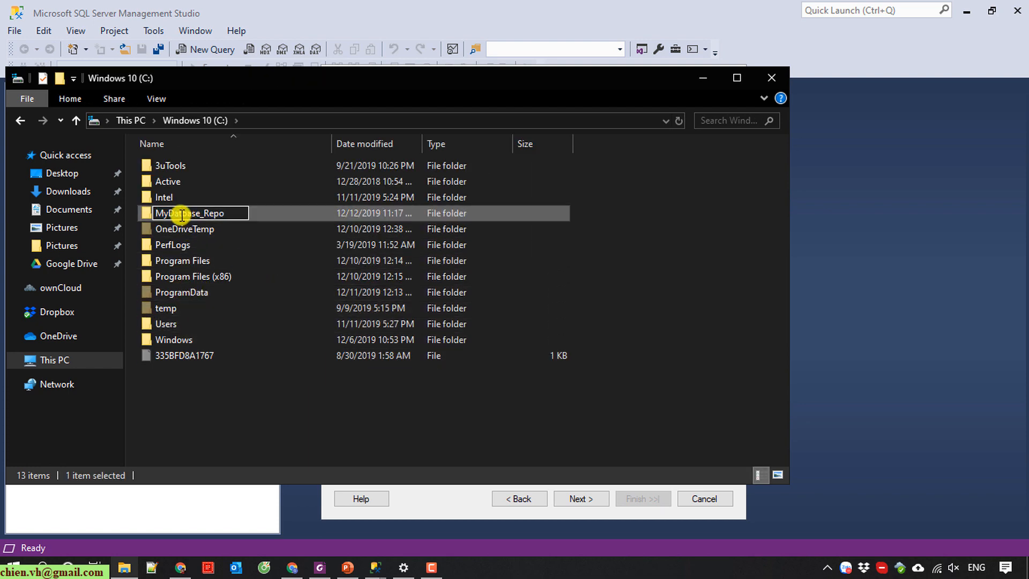
pyautogui.click(294, 404)
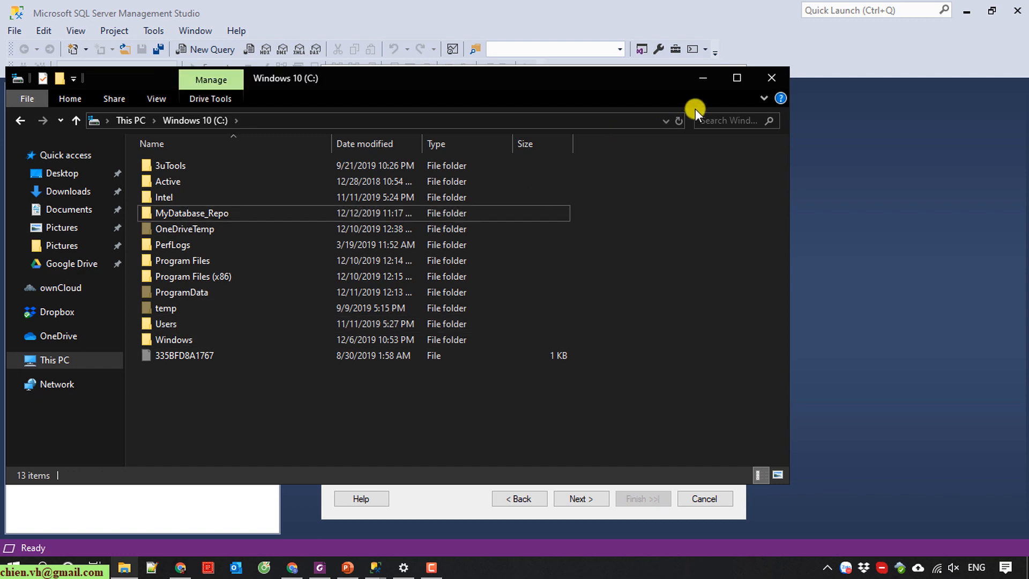
pyautogui.click(772, 78)
# Set the backup destination folder to C:\MyDatabase_Repo
pyautogui.click(716, 328)
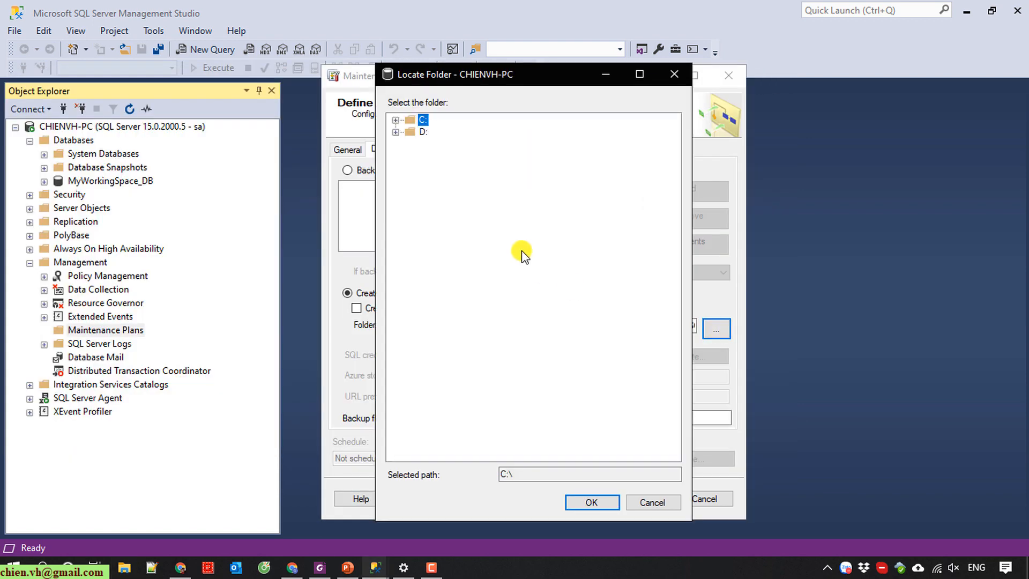
pyautogui.click(396, 119)
pyautogui.click(461, 217)
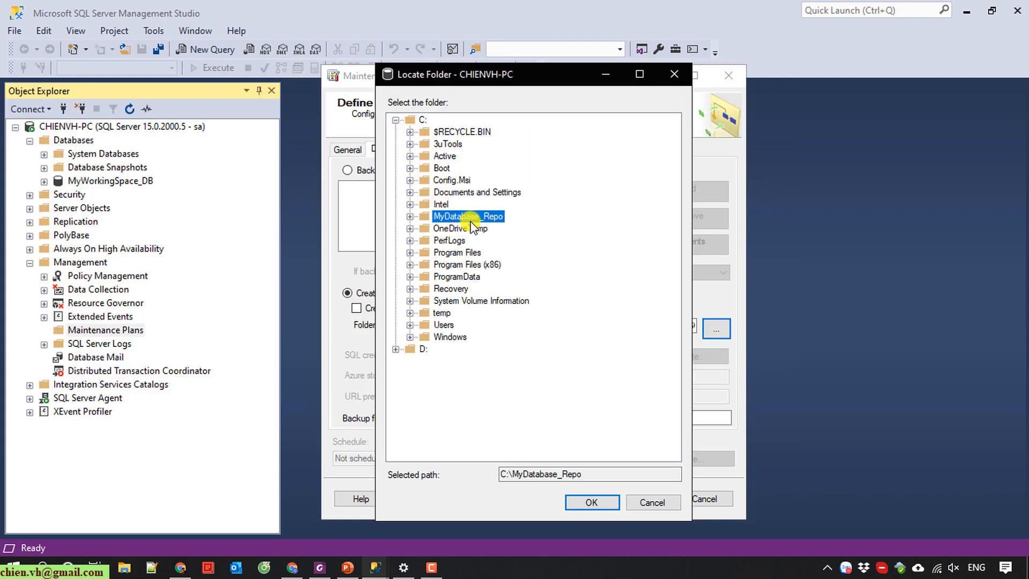
pyautogui.click(600, 502)
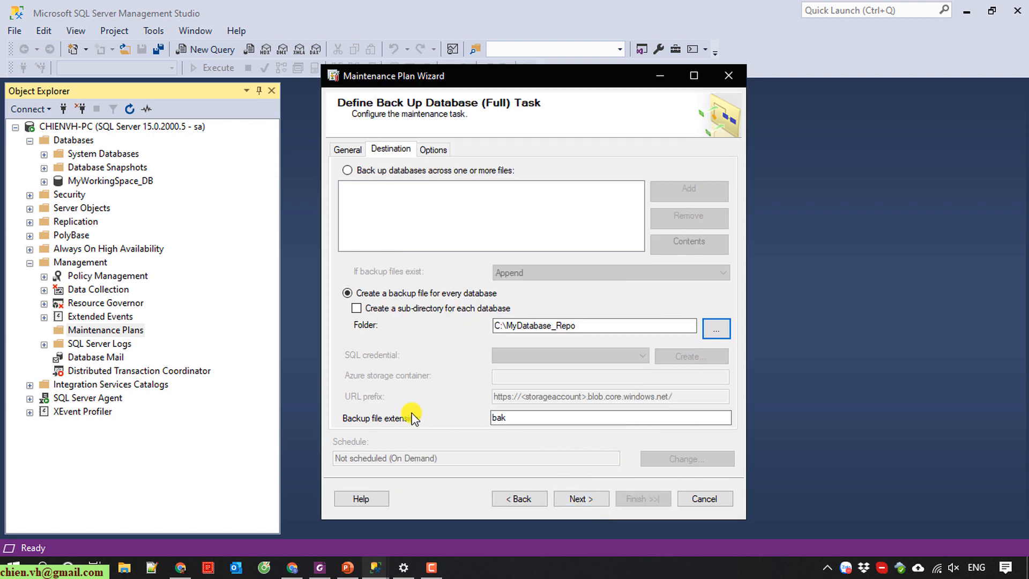
# Keep the bak file extension and the default backup options, and continue to the report options
pyautogui.click(511, 418)
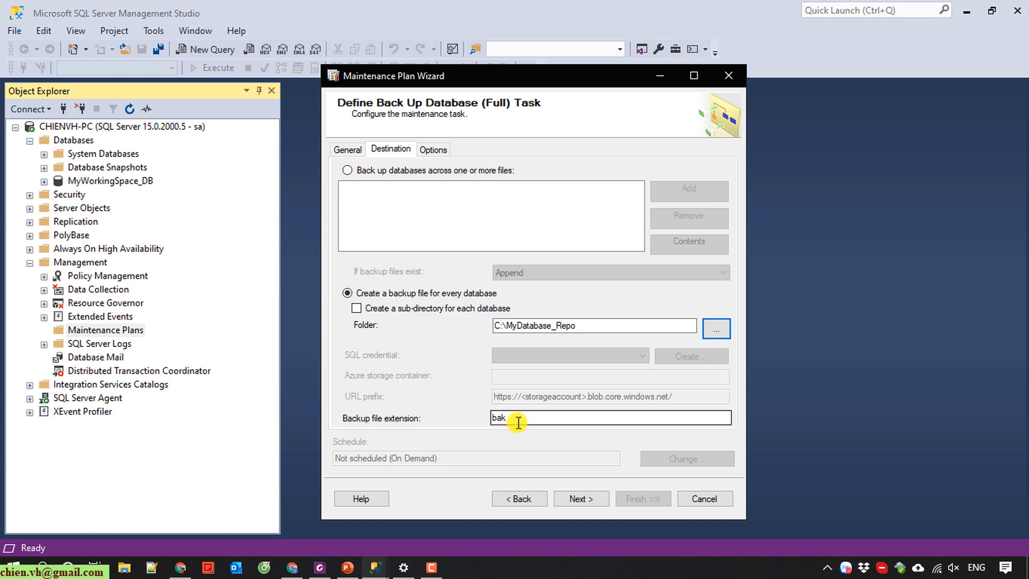
pyautogui.moveTo(511, 418); pyautogui.dragTo(453, 417)
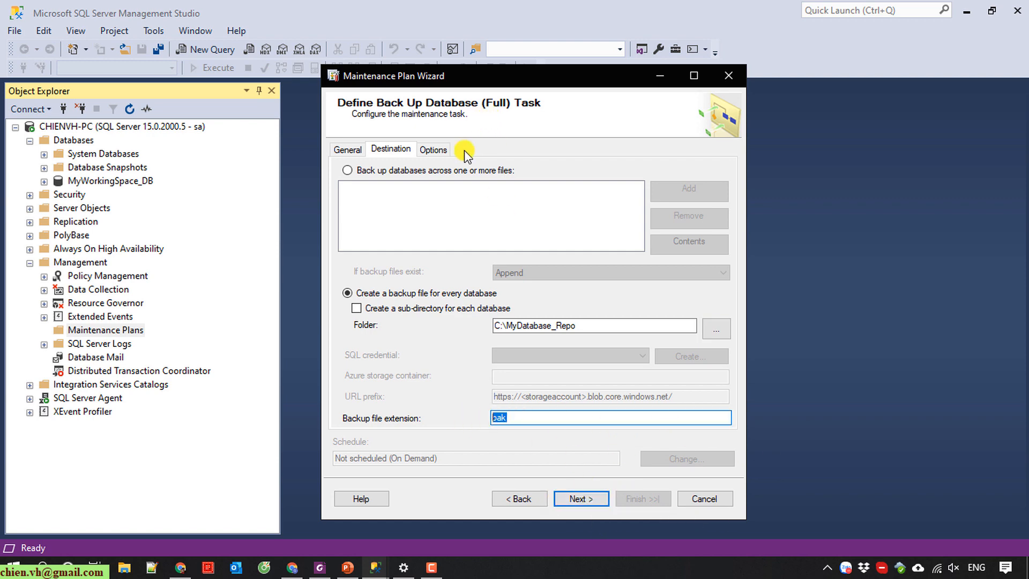
pyautogui.click(438, 148)
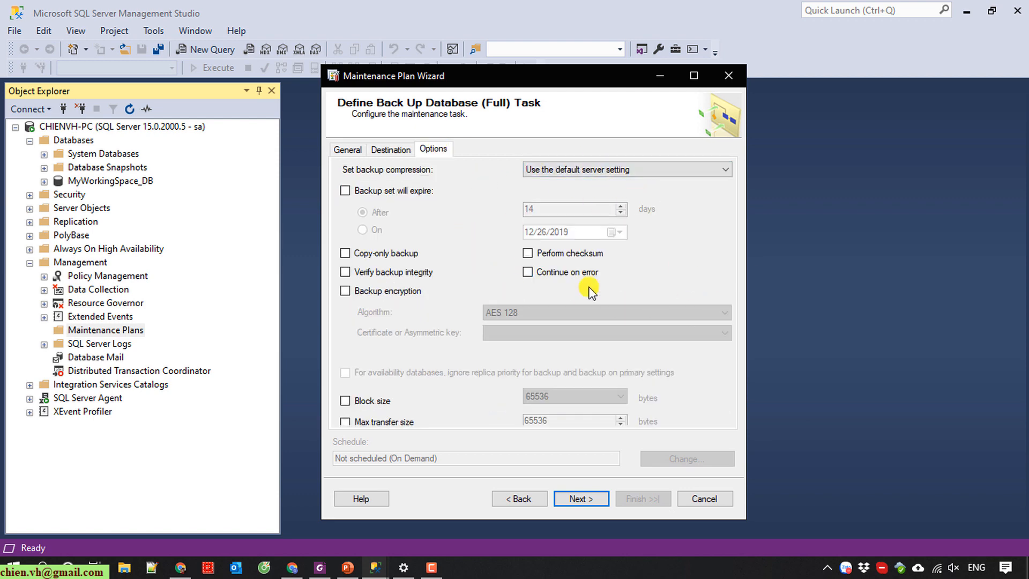
pyautogui.click(586, 500)
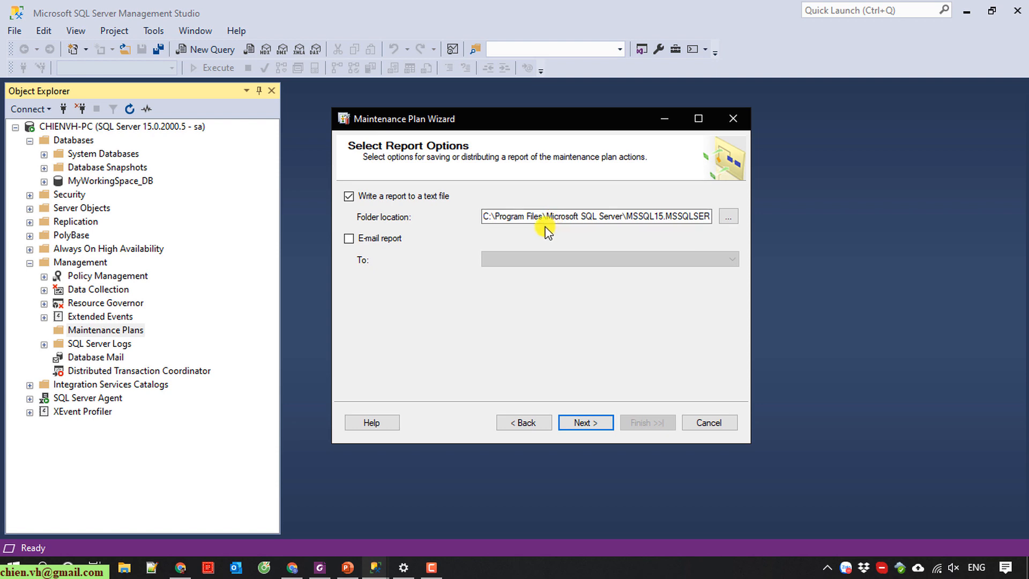
# Turn off writing a report to a text file, finish creating the maintenance plan, and close the wizard
pyautogui.click(349, 196)
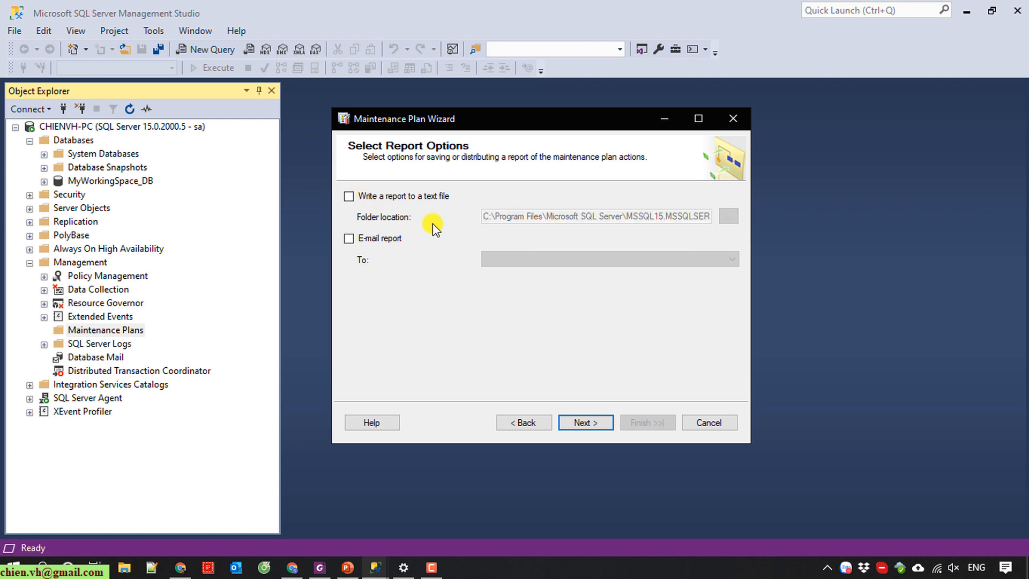
pyautogui.click(596, 423)
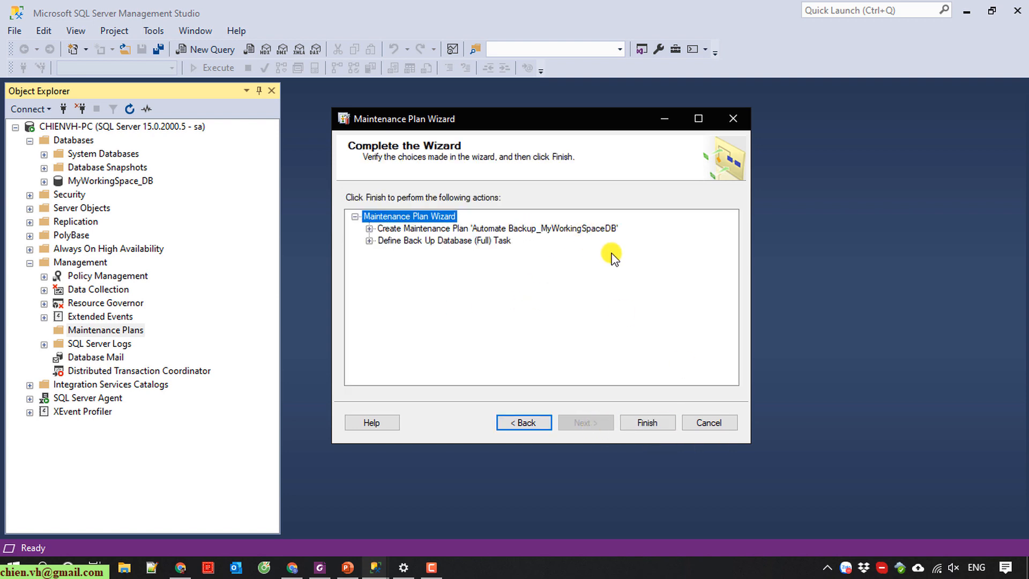
pyautogui.click(649, 423)
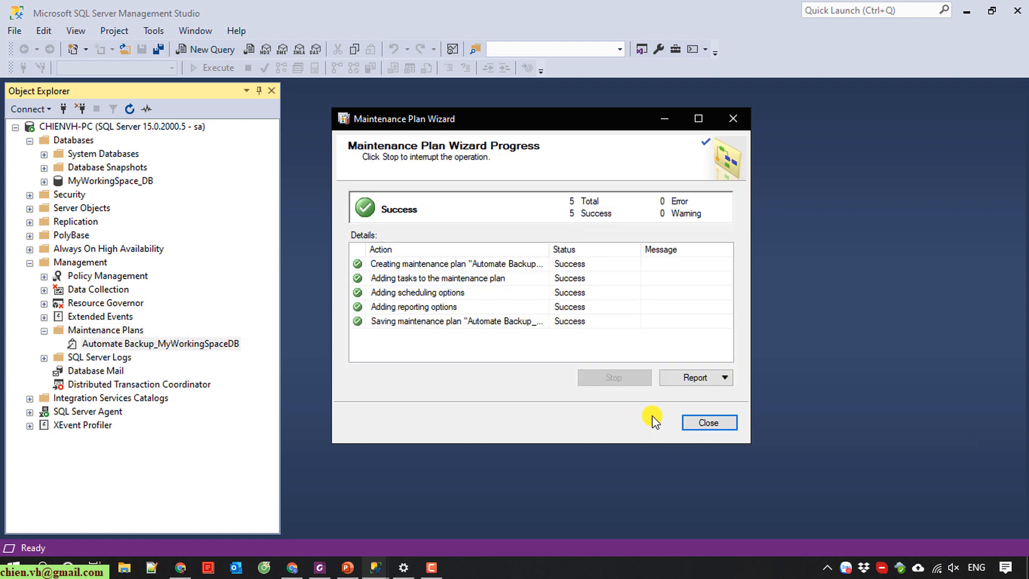
pyautogui.click(721, 425)
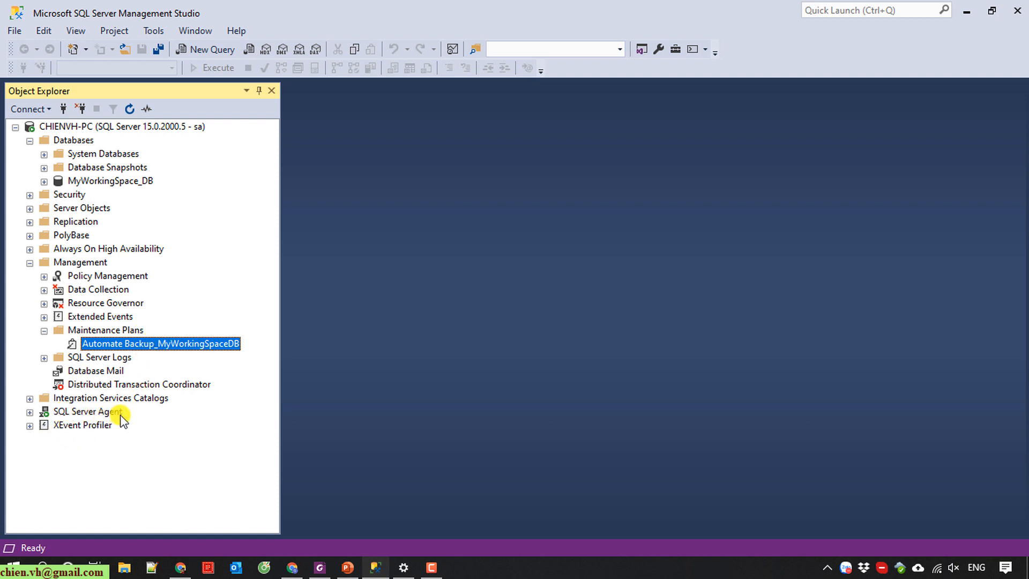
# Expand the Jobs under SQL Server Agent and widen Object Explorer to read the full job names
pyautogui.click(30, 413)
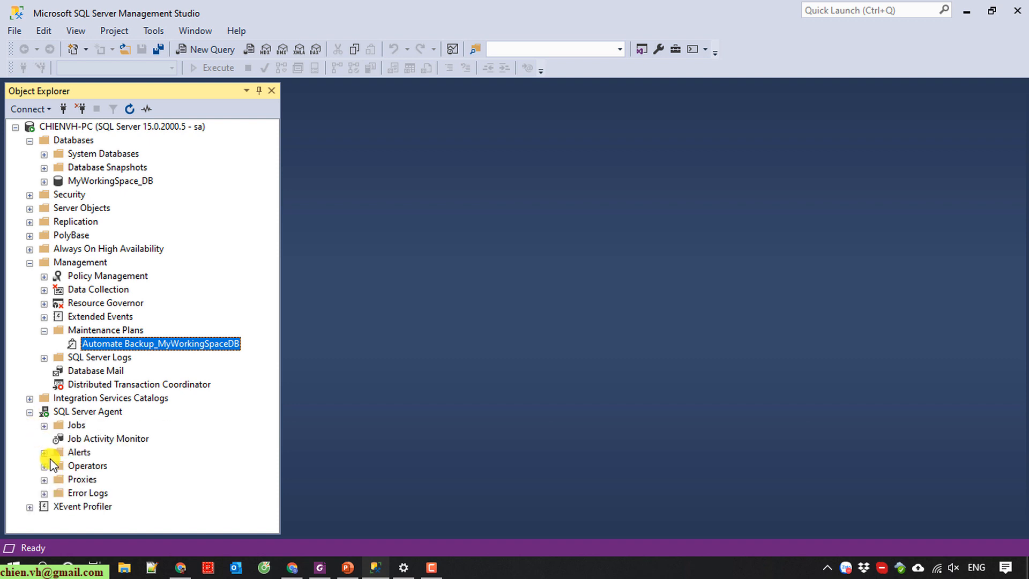
pyautogui.click(44, 426)
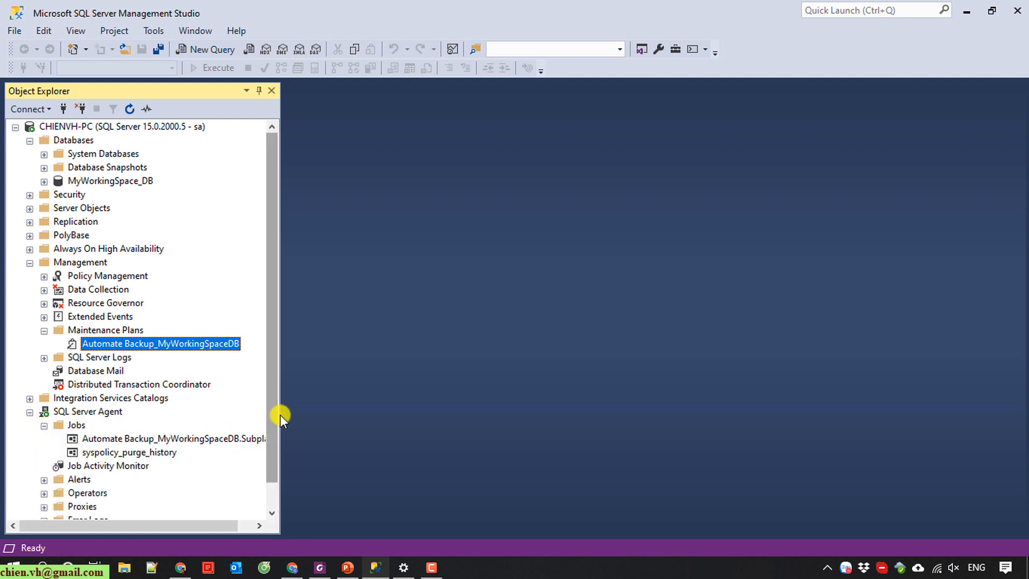
pyautogui.moveTo(283, 408); pyautogui.dragTo(360, 419)
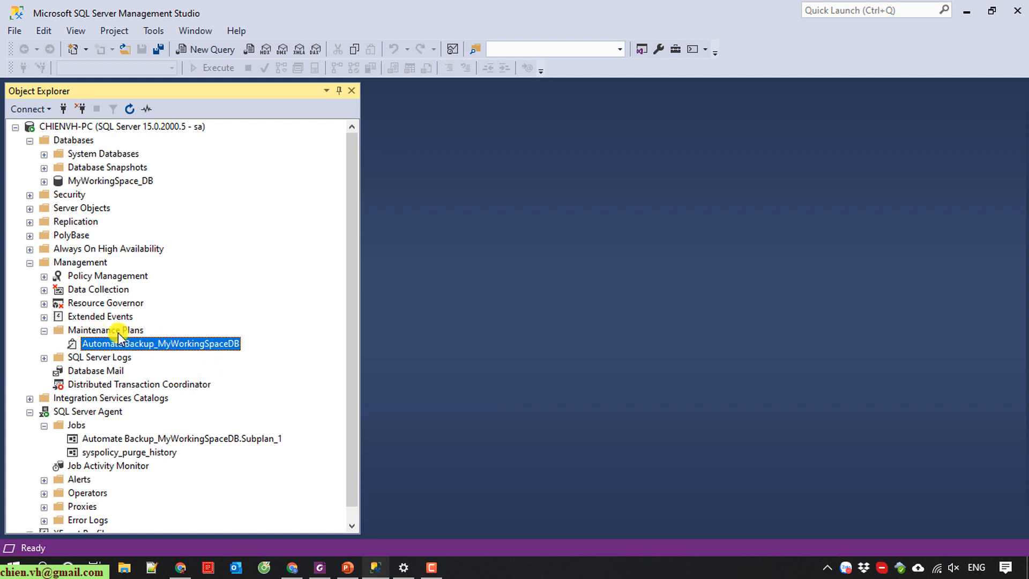
# Open the Automate Backup_MyWorkingSpaceDB plan in its designer, narrow Object Explorer, and highlight the plan's name
pyautogui.click(184, 346)
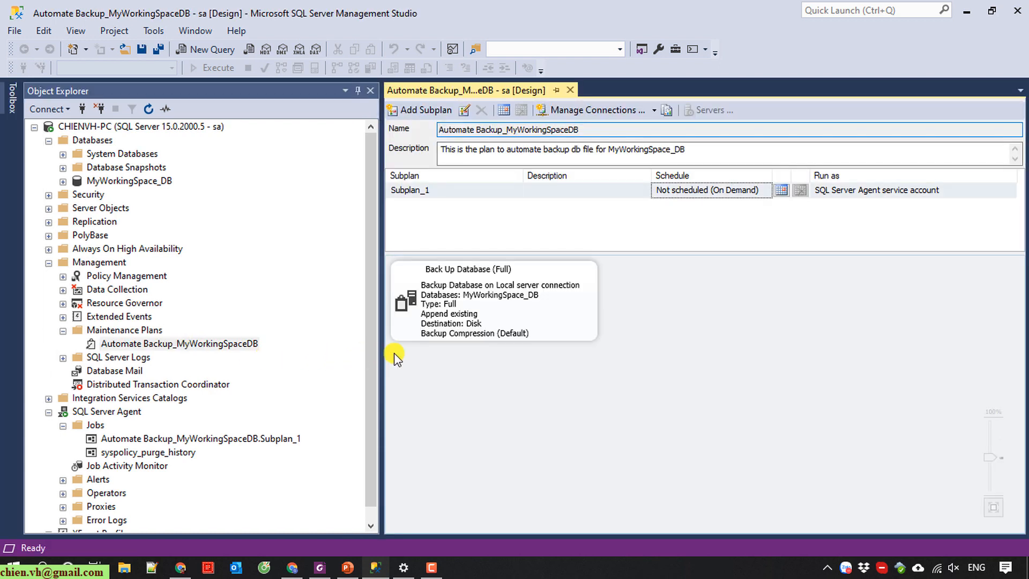
pyautogui.moveTo(384, 356); pyautogui.dragTo(326, 363)
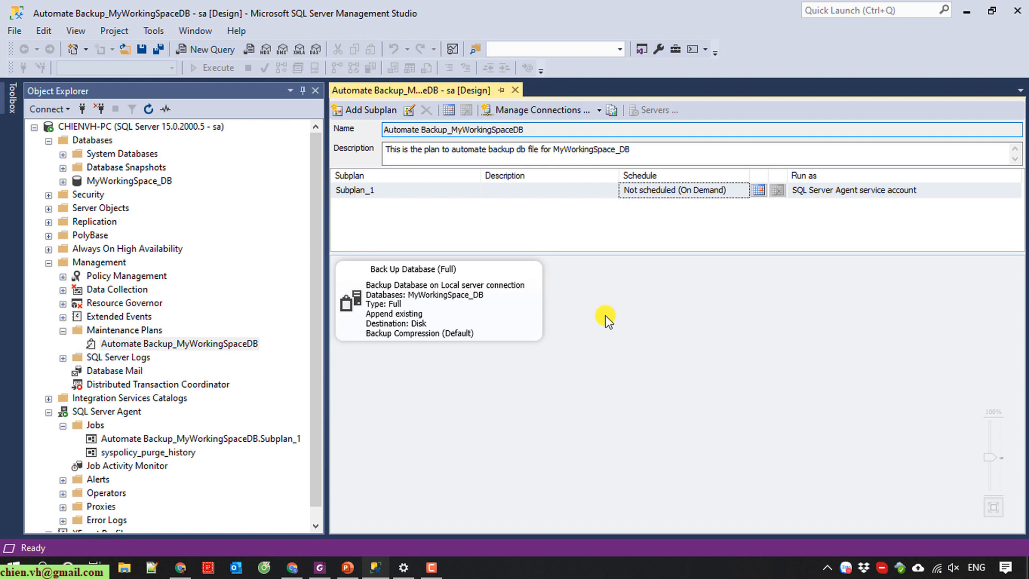
pyautogui.moveTo(552, 129); pyautogui.dragTo(365, 141)
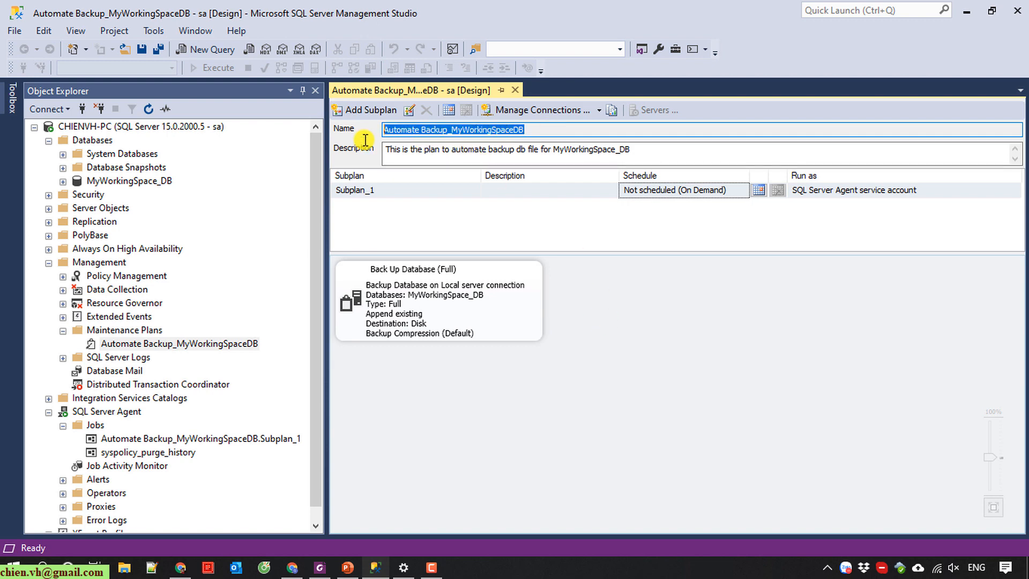
# Open the job schedule of Subplan_1, keep the Recurring schedule type, and set its frequency to Daily
pyautogui.moveTo(654, 149); pyautogui.dragTo(372, 159)
pyautogui.click(391, 225)
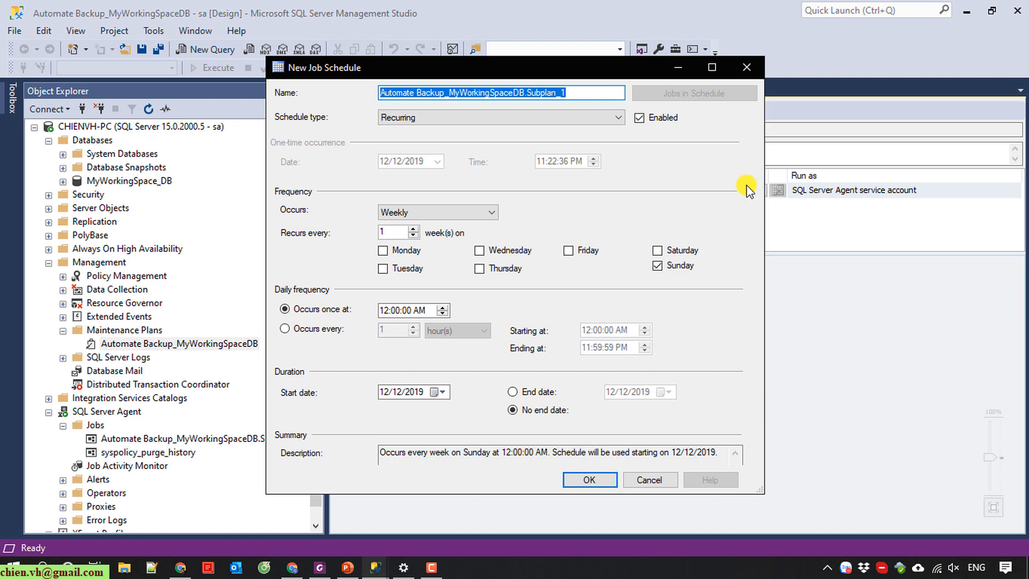
pyautogui.moveTo(586, 95); pyautogui.dragTo(317, 95)
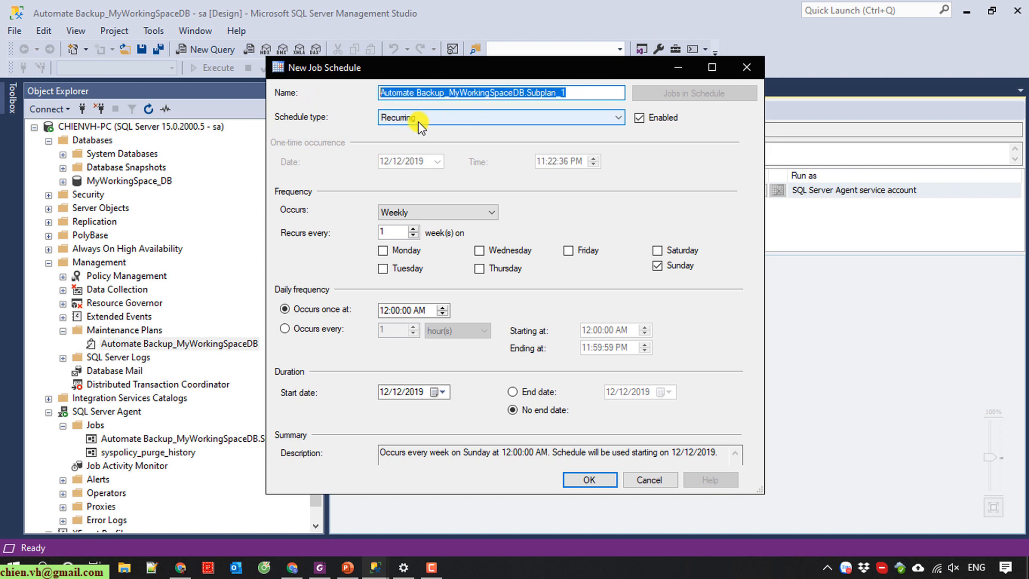
pyautogui.click(586, 119)
pyautogui.click(713, 156)
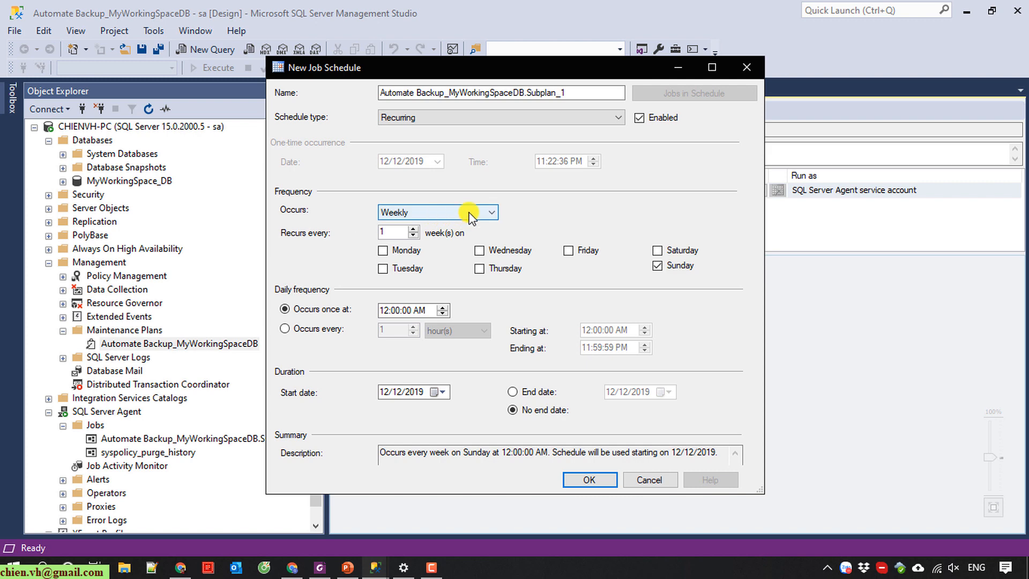
pyautogui.click(483, 212)
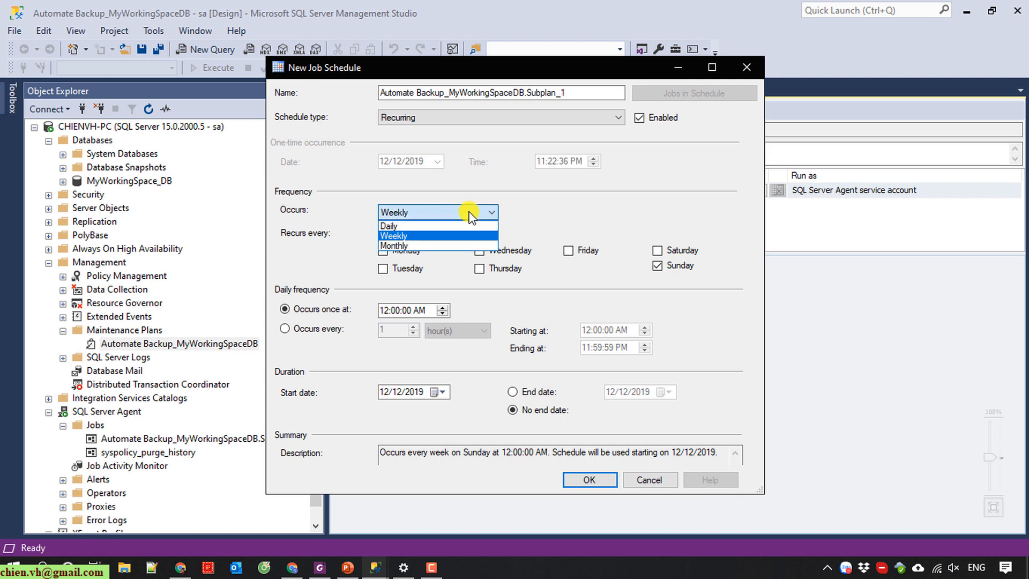
pyautogui.click(397, 225)
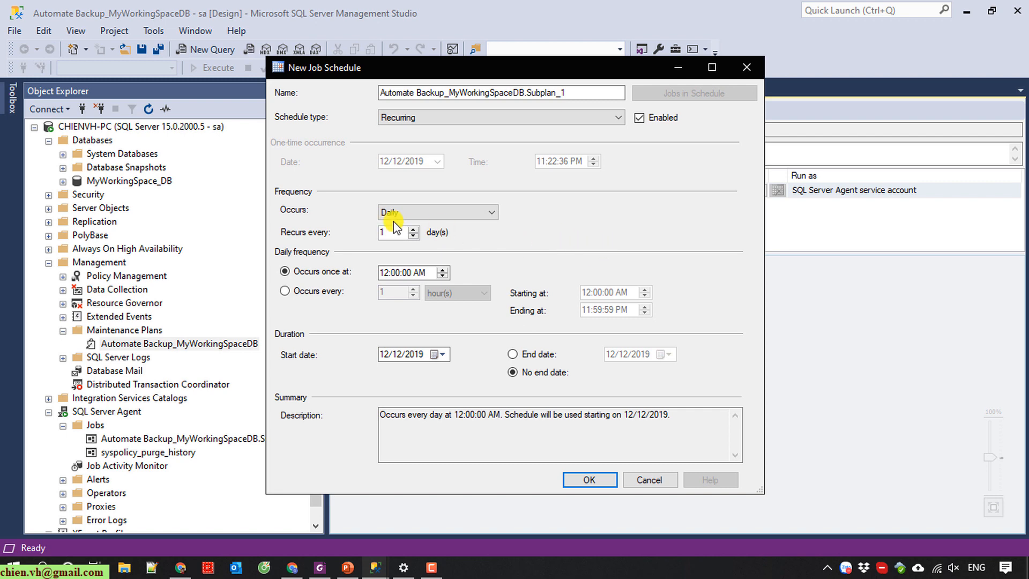
# Keep the schedule recurring every 1 day with no end date, and apply it to the subplan
pyautogui.click(390, 230)
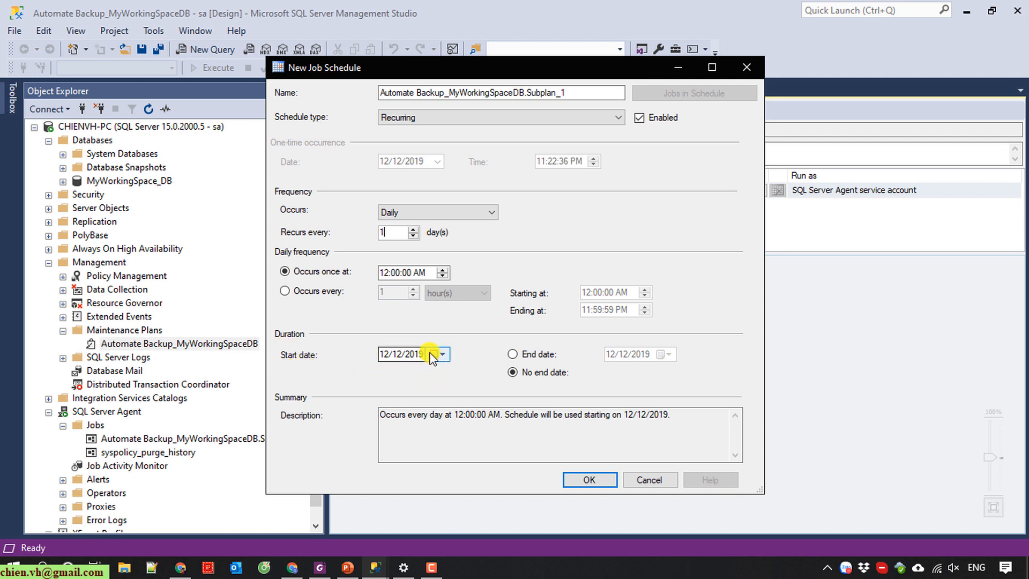
pyautogui.click(565, 354)
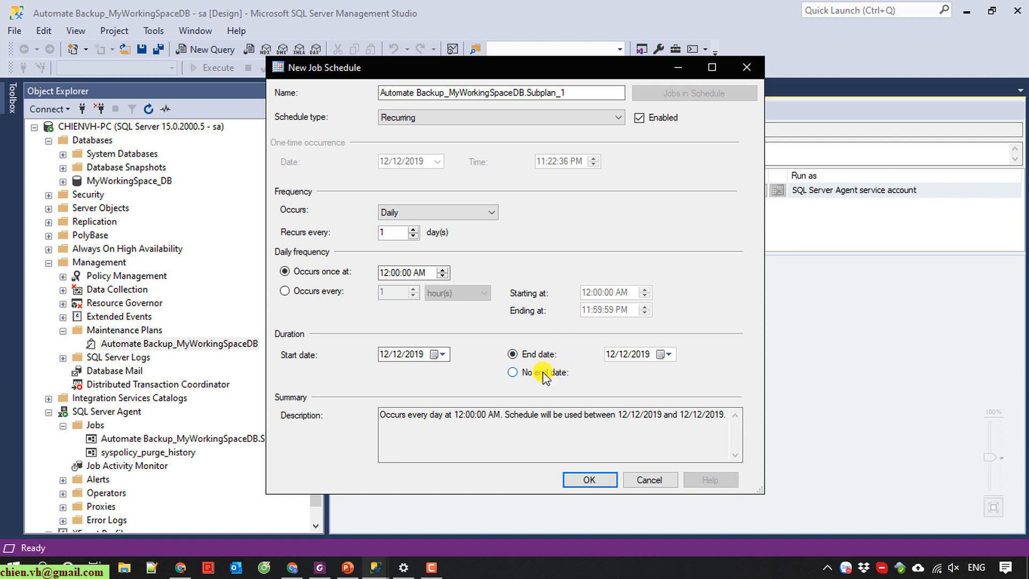
pyautogui.click(512, 371)
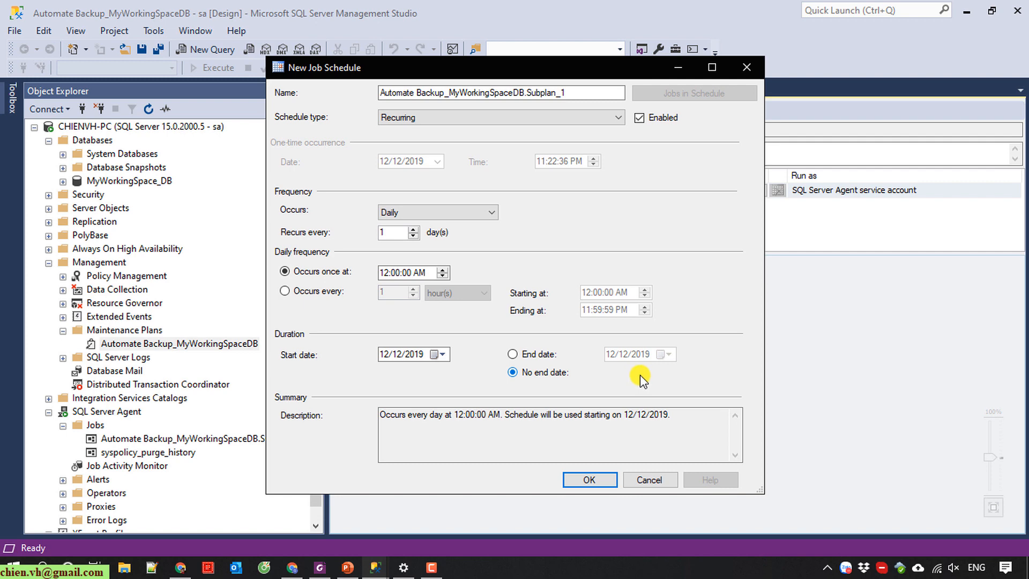
pyautogui.click(592, 480)
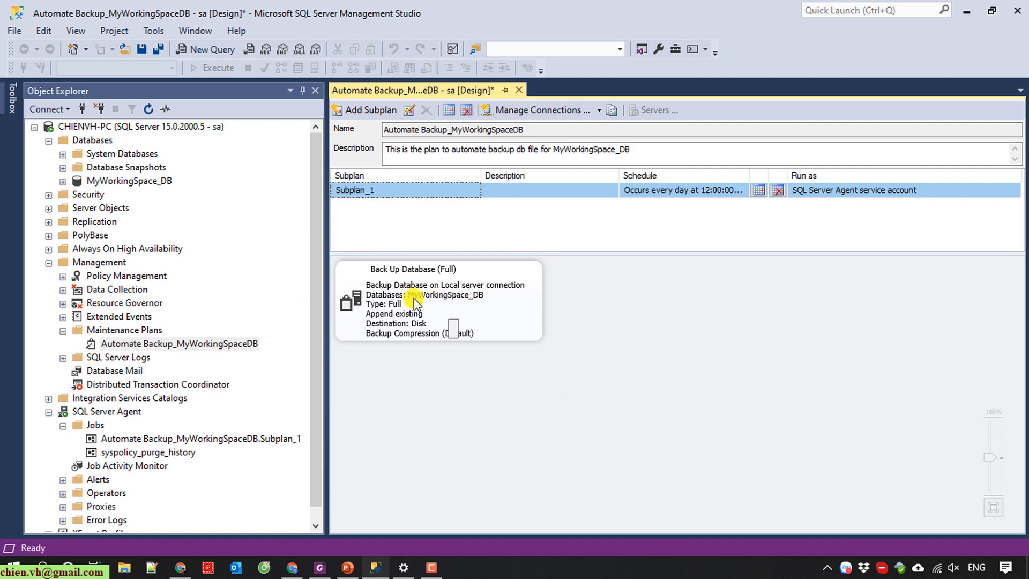
# Review the selected databases, destination and options of the Back Up Database (Full) task, and close it without changes
pyautogui.click(558, 365)
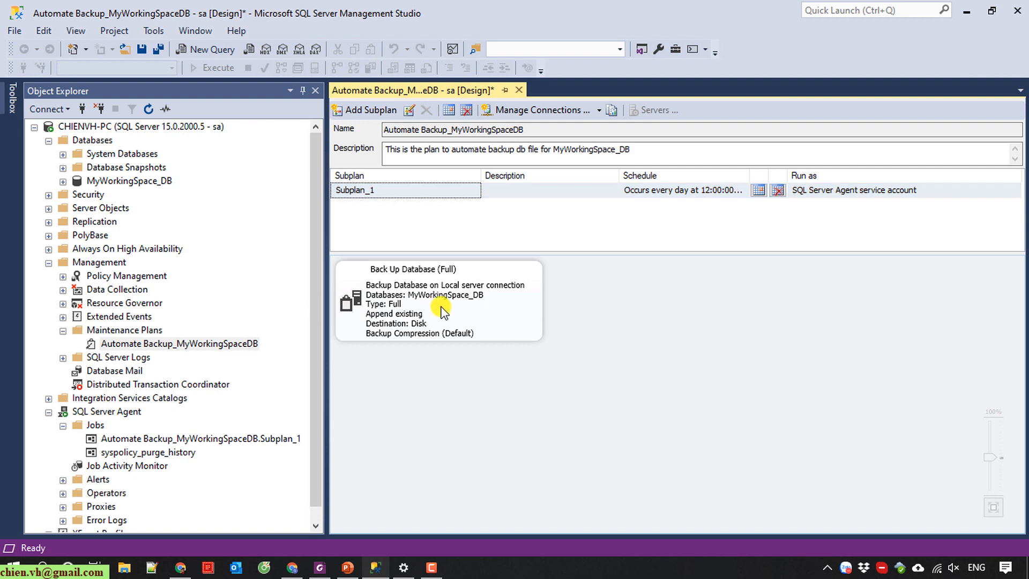
pyautogui.click(399, 294)
pyautogui.doubleClick(399, 294)
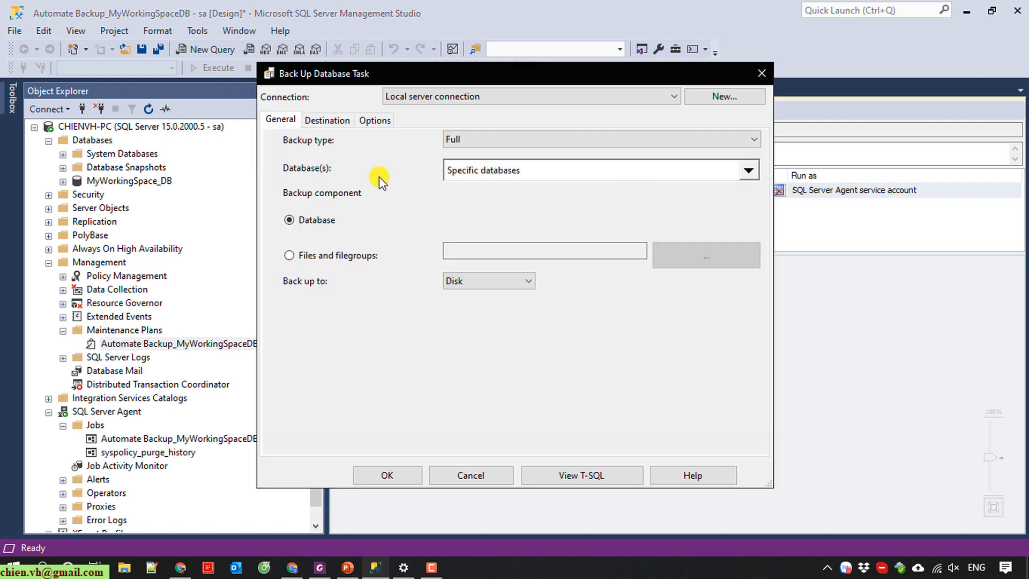
pyautogui.click(748, 170)
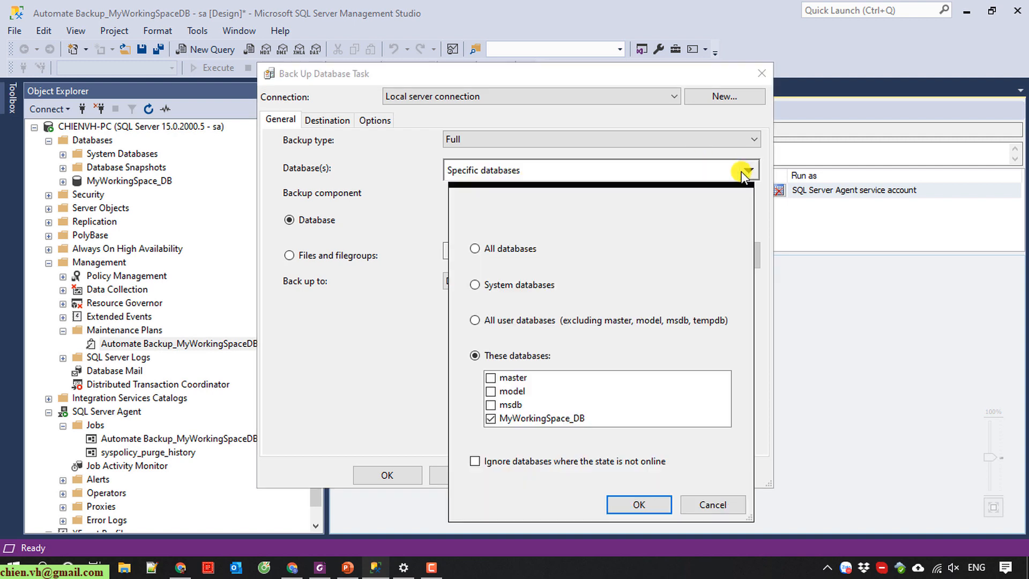
pyautogui.click(711, 505)
pyautogui.click(327, 120)
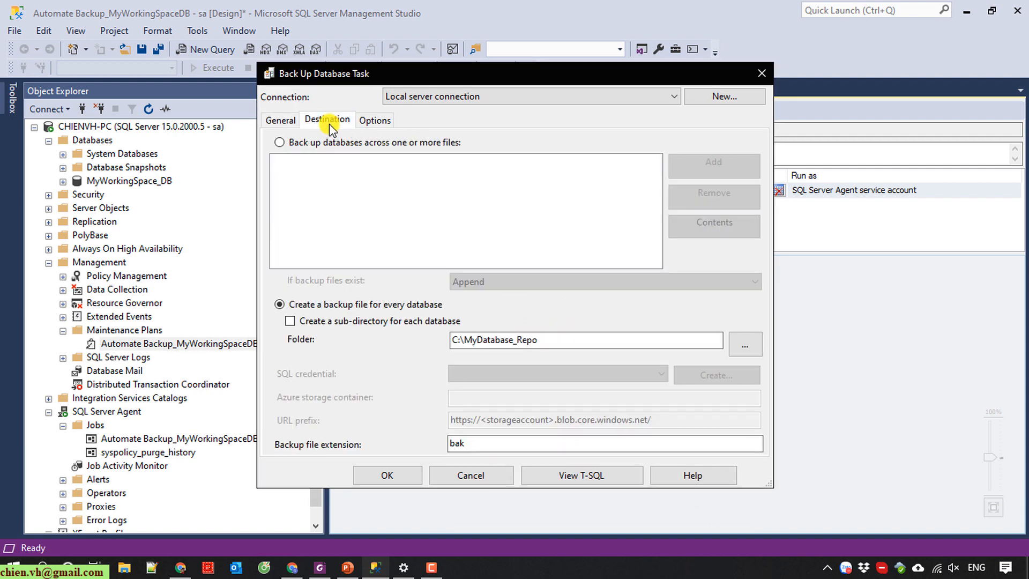
pyautogui.click(374, 121)
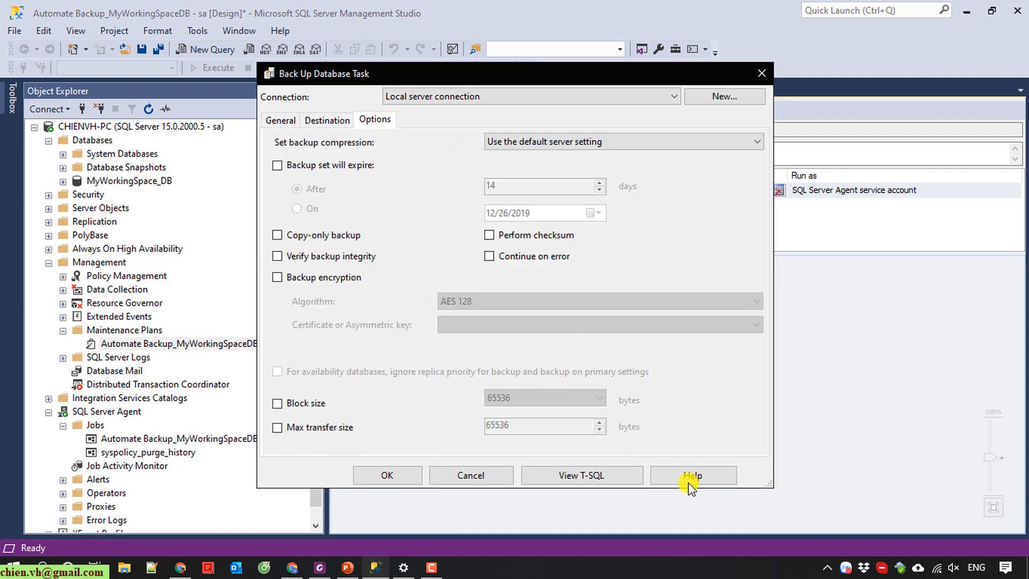
pyautogui.click(480, 474)
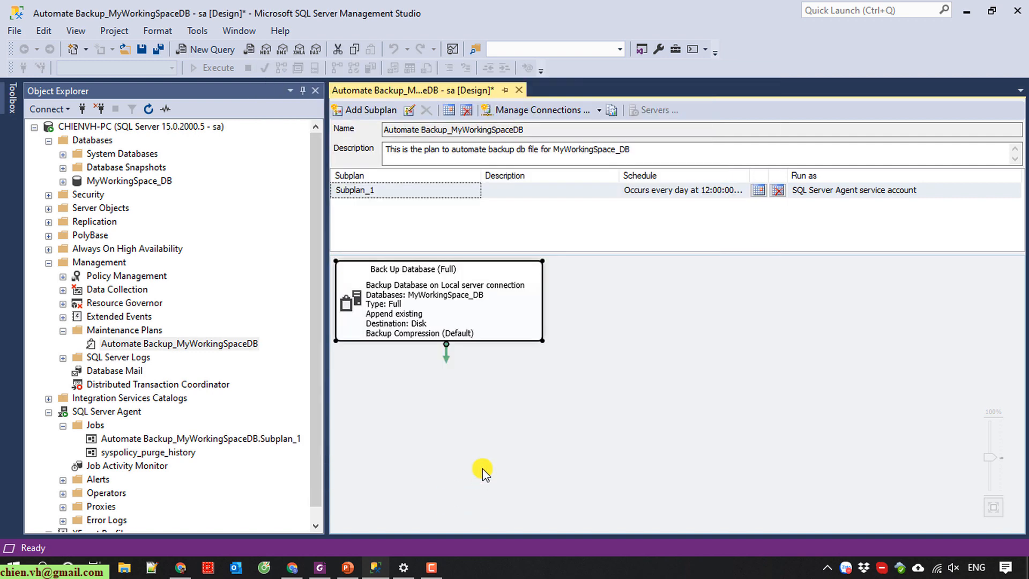
# Save the Automate Backup_MyWorkingSpaceDB maintenance plan and close its designer
pyautogui.click(604, 437)
pyautogui.click(139, 48)
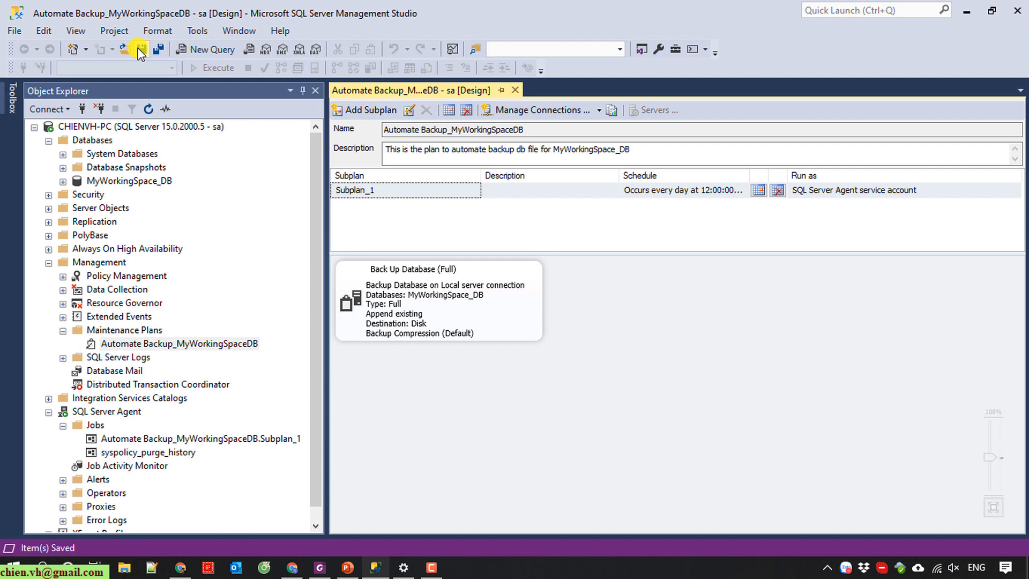
pyautogui.click(516, 89)
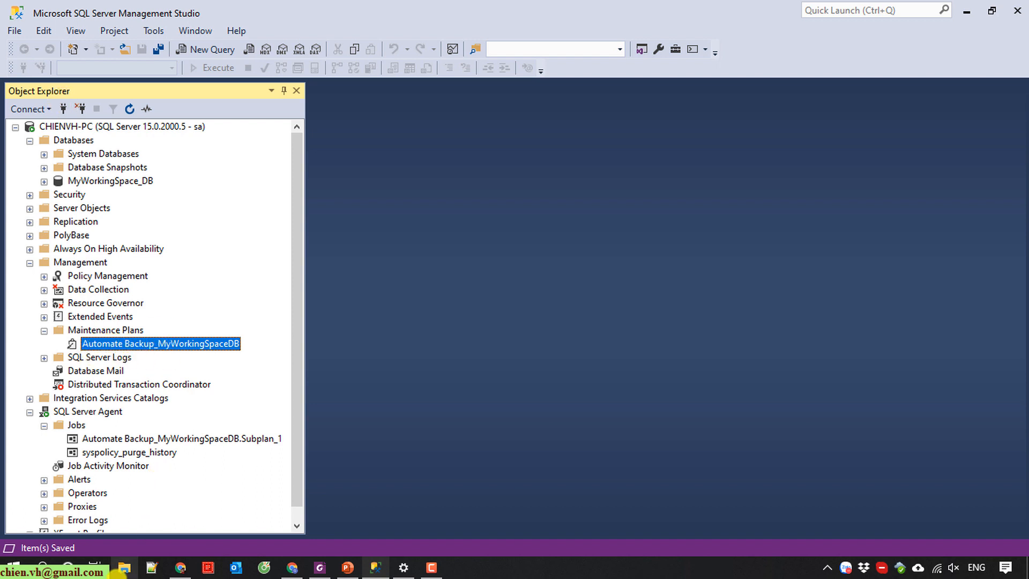
# Switch to File Explorer, open C:\MyDatabase_Repo to check its contents, and move the window clear of Object Explorer
pyautogui.click(124, 567)
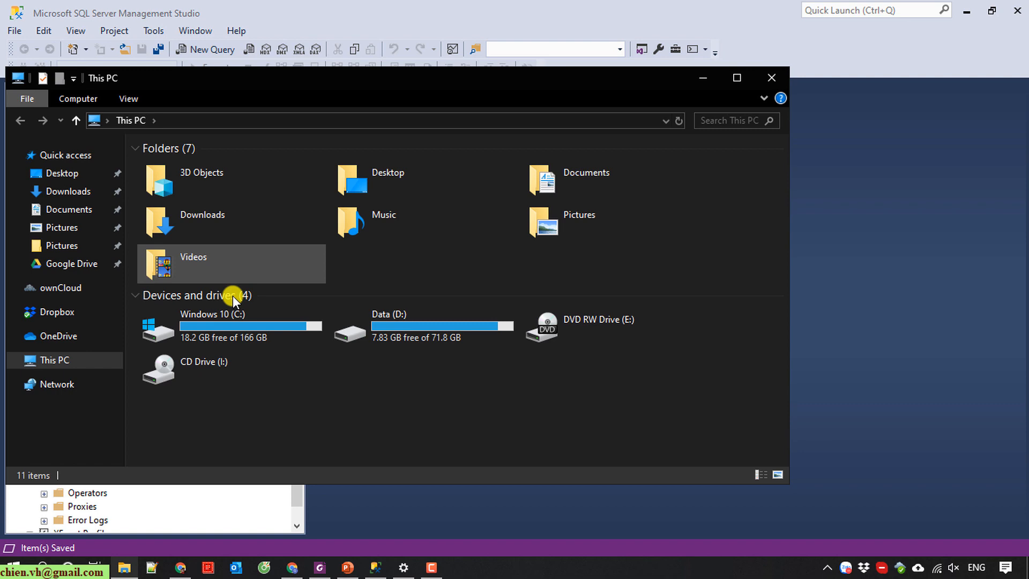
pyautogui.doubleClick(213, 326)
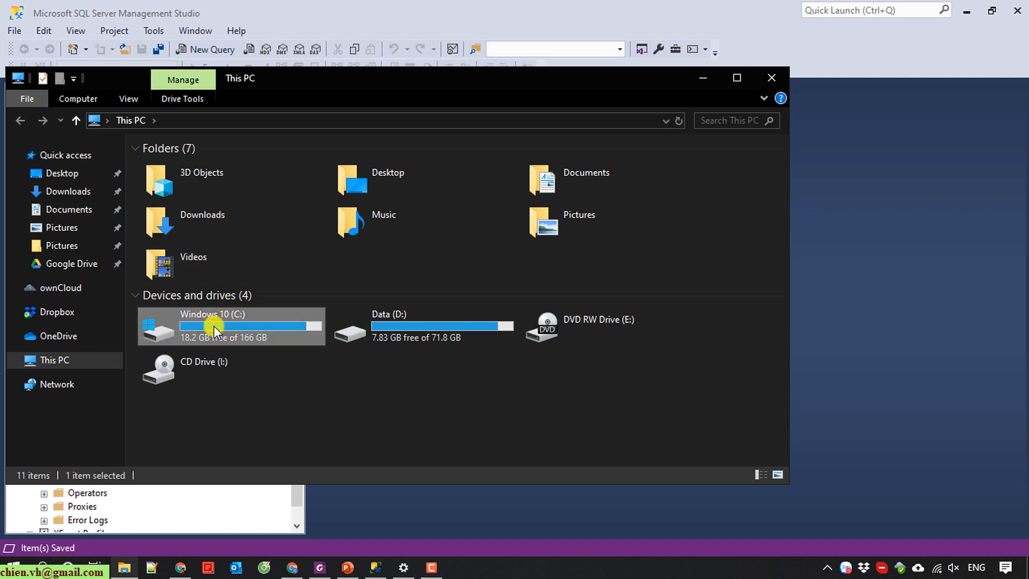
pyautogui.doubleClick(214, 213)
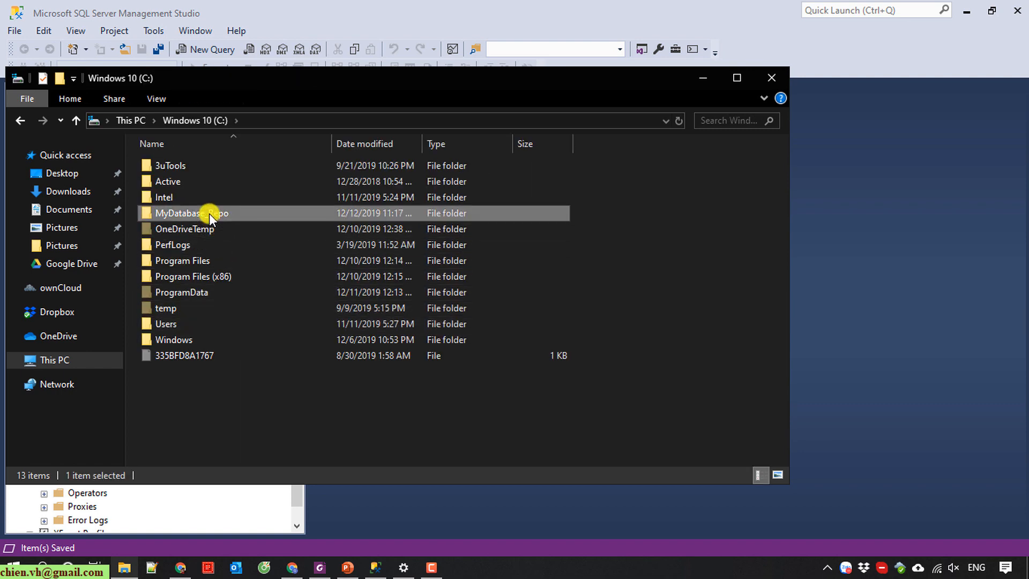
pyautogui.moveTo(277, 80); pyautogui.dragTo(545, 91)
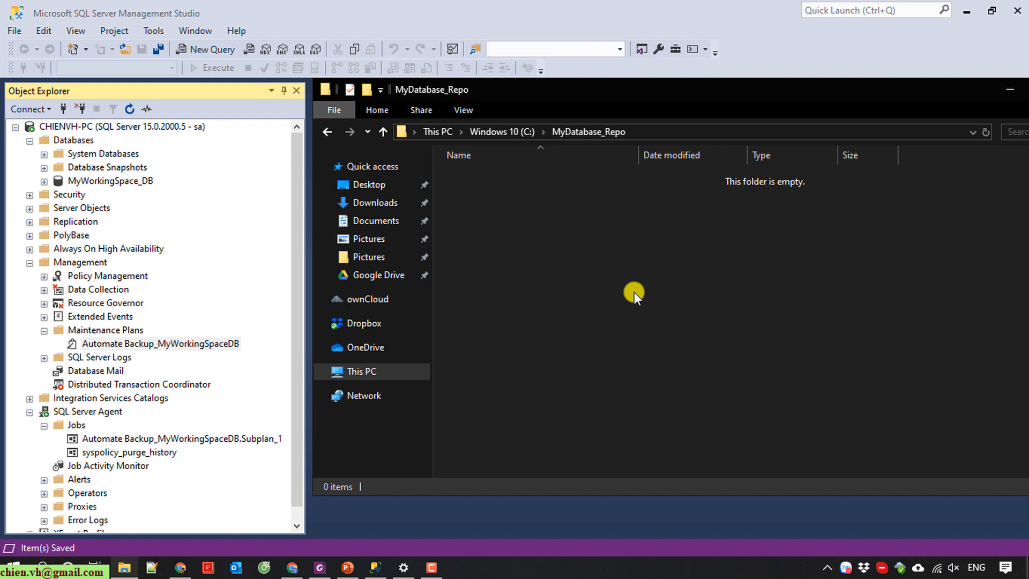
# Return to SQL Server Management Studio, execute the Automate Backup_MyWorkingSpaceDB maintenance plan, and close the execution dialog
pyautogui.click(360, 11)
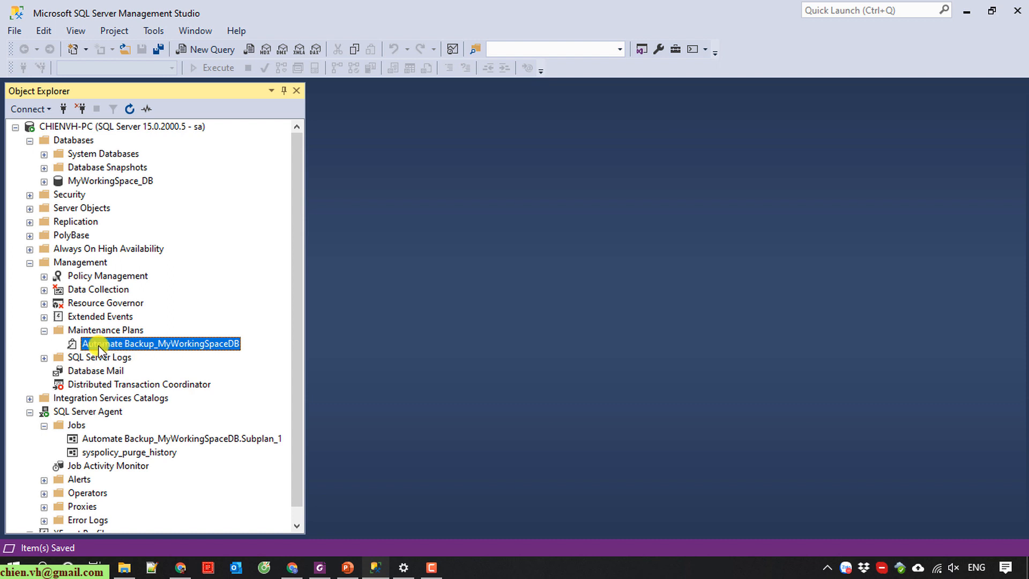
pyautogui.rightClick(123, 345)
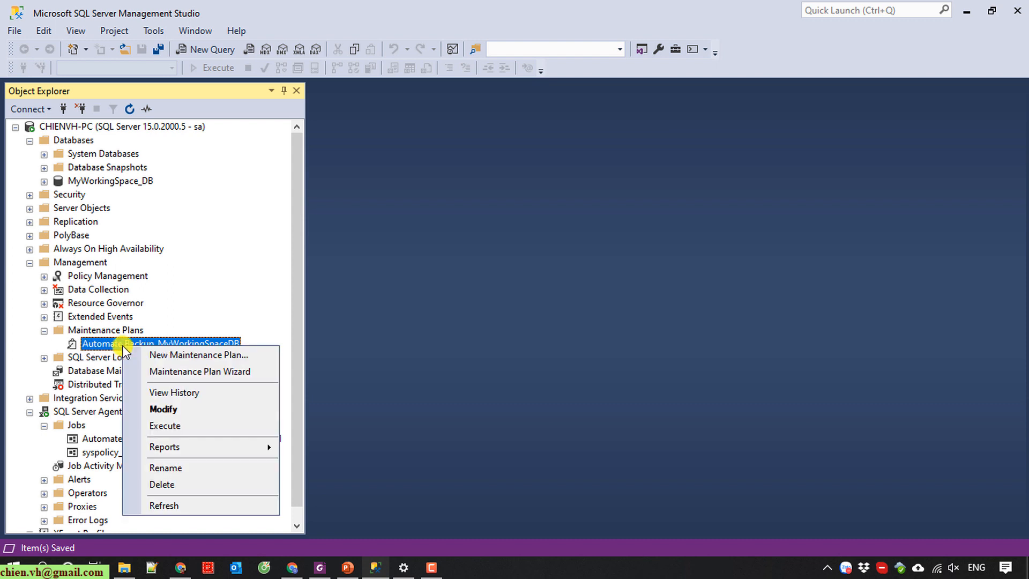
pyautogui.click(184, 426)
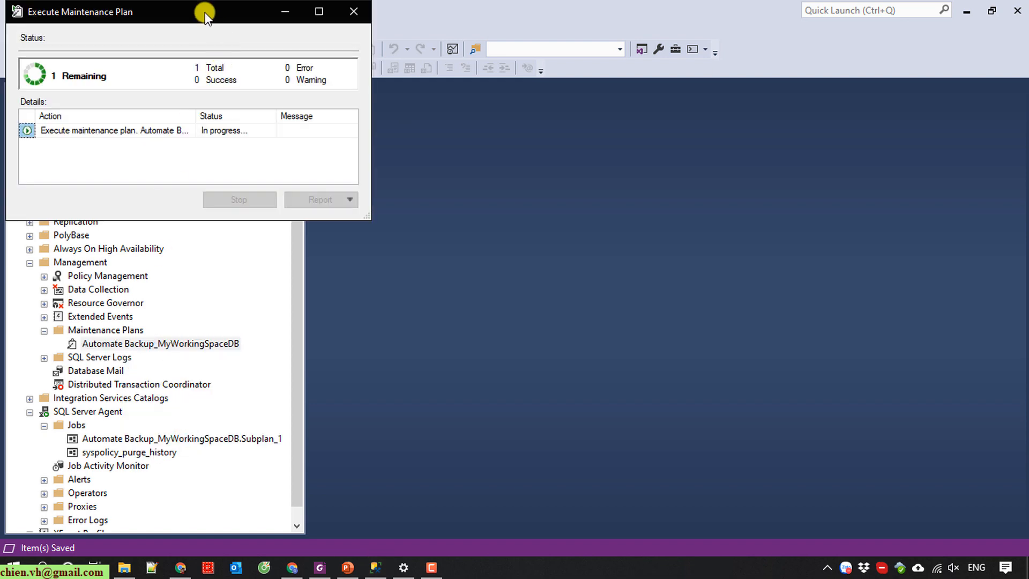
pyautogui.moveTo(199, 9); pyautogui.dragTo(541, 161)
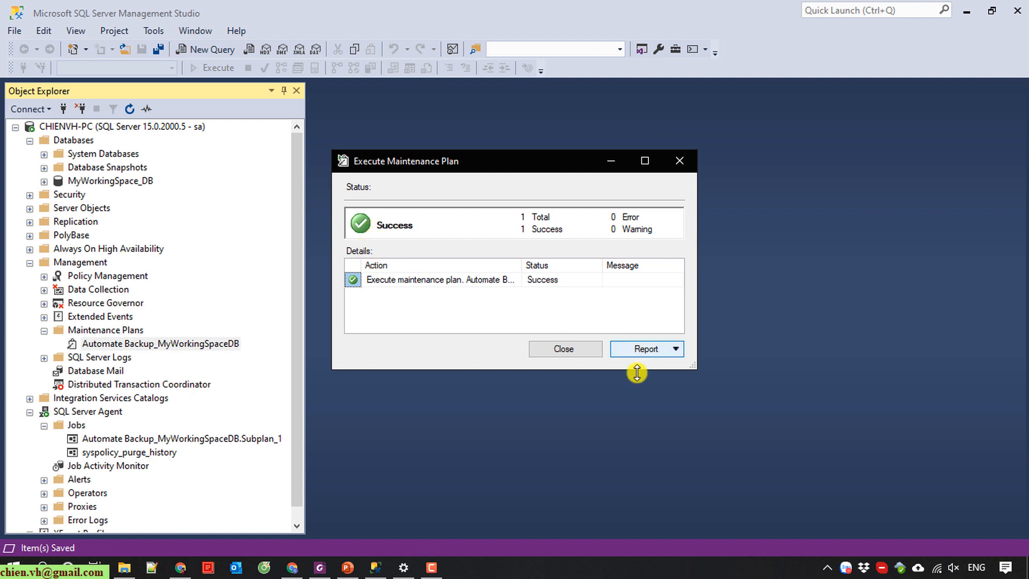
pyautogui.click(575, 348)
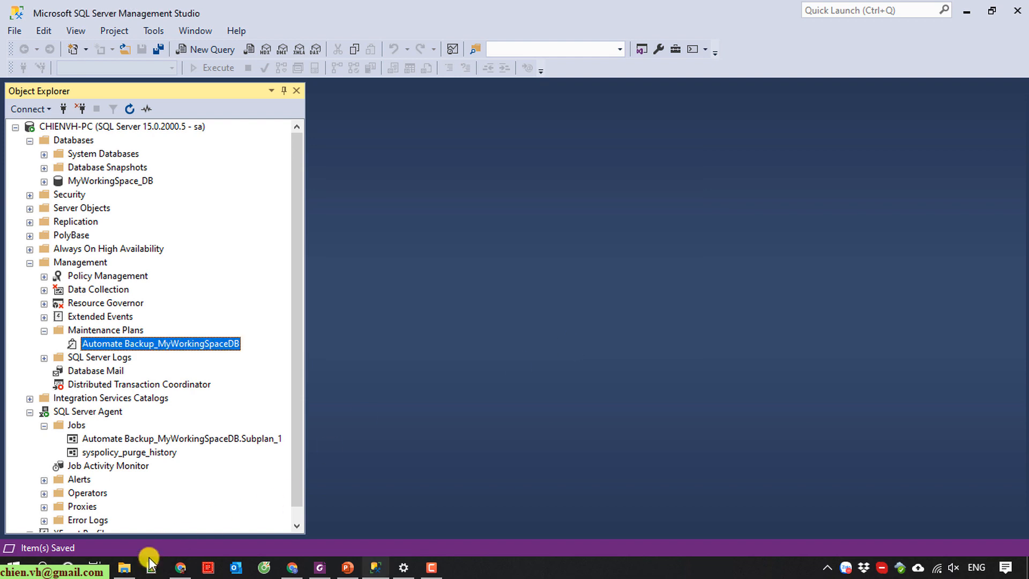
# Check the MyDatabase_Repo folder in File Explorer for the backup file, widening the Name column to read its full name
pyautogui.click(124, 566)
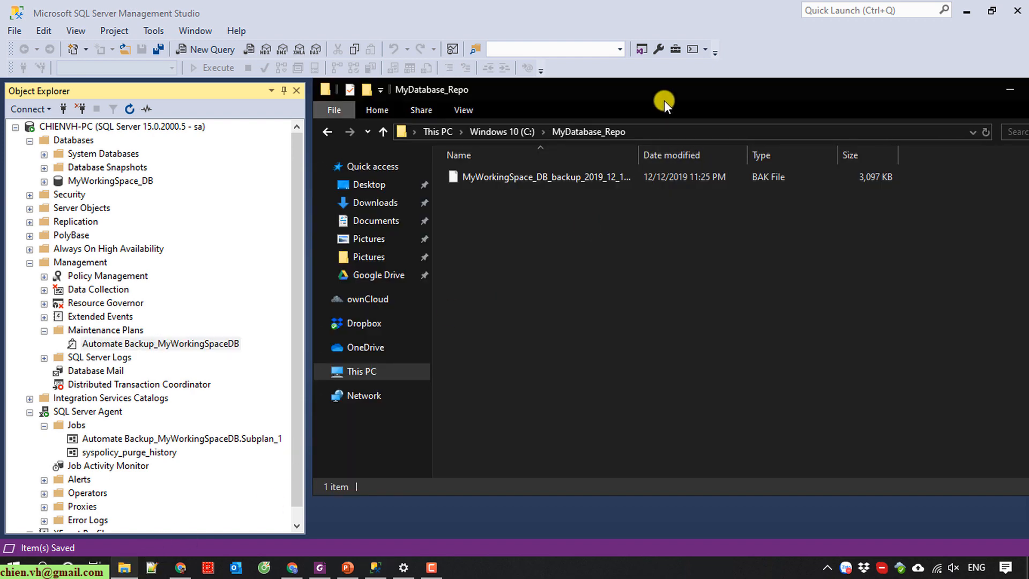
pyautogui.moveTo(664, 101); pyautogui.dragTo(351, 137)
pyautogui.moveTo(487, 133); pyautogui.dragTo(517, 139)
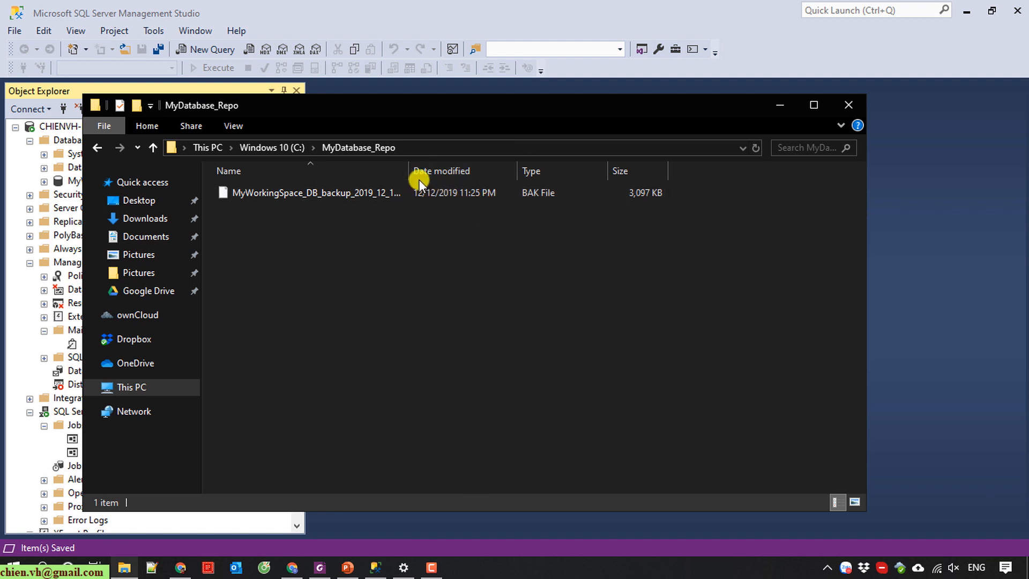
pyautogui.moveTo(409, 169); pyautogui.dragTo(534, 170)
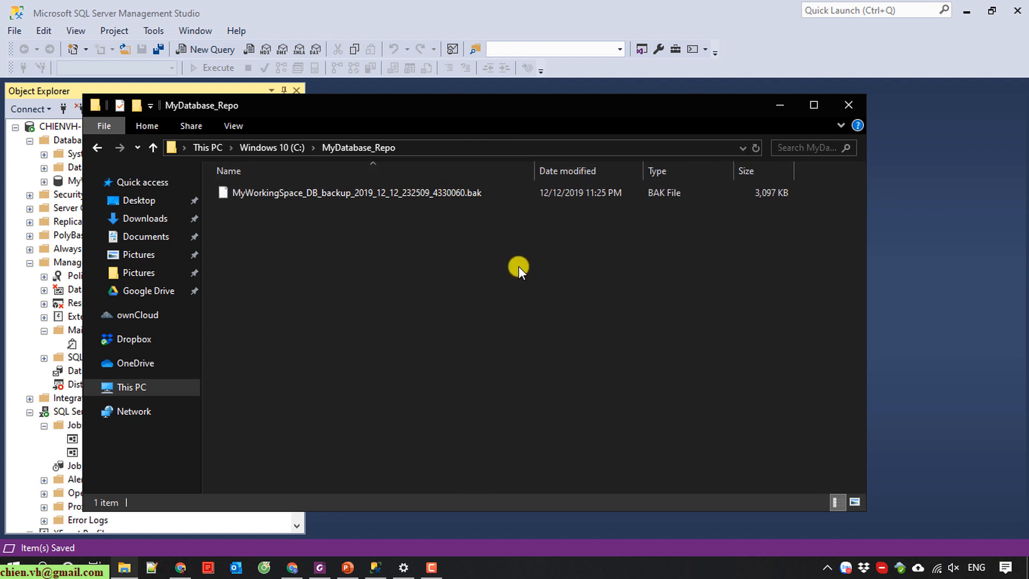
pyautogui.click(471, 191)
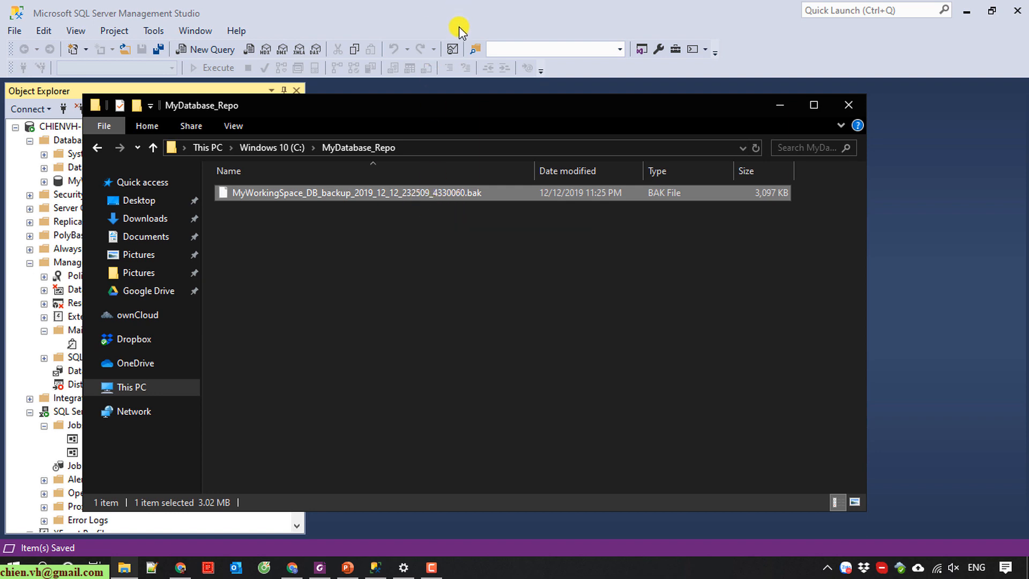
pyautogui.click(340, 299)
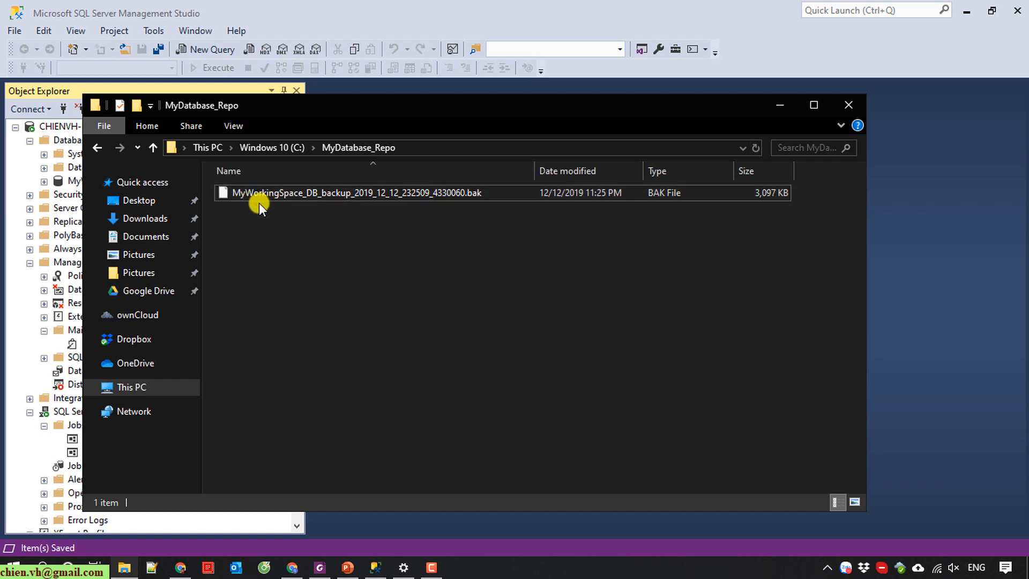
# Return to SQL Server Management Studio, execute the Automate Backup_MyWorkingSpaceDB plan a second time, and close the execution dialog
pyautogui.click(596, 4)
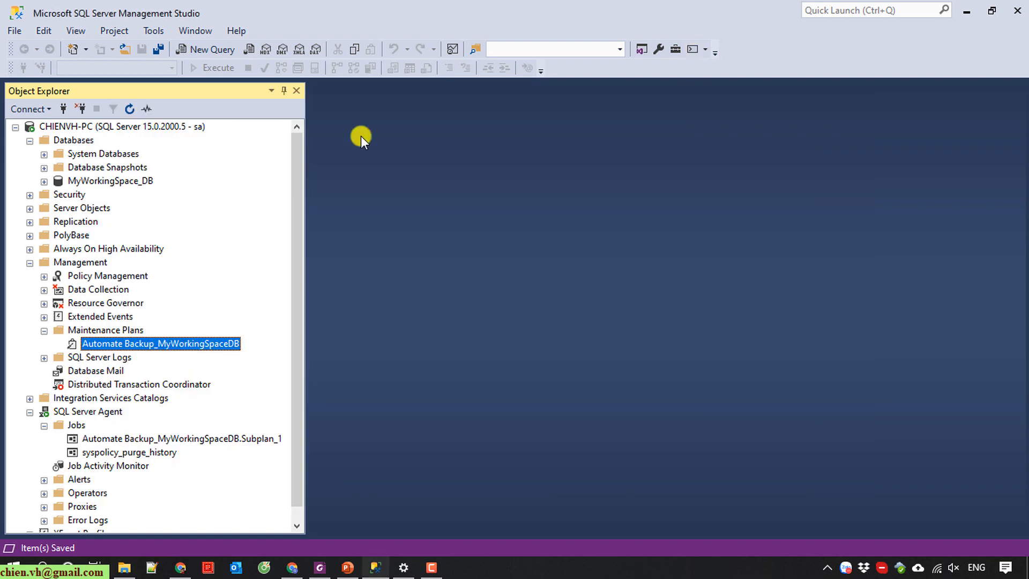
pyautogui.rightClick(164, 347)
pyautogui.click(211, 423)
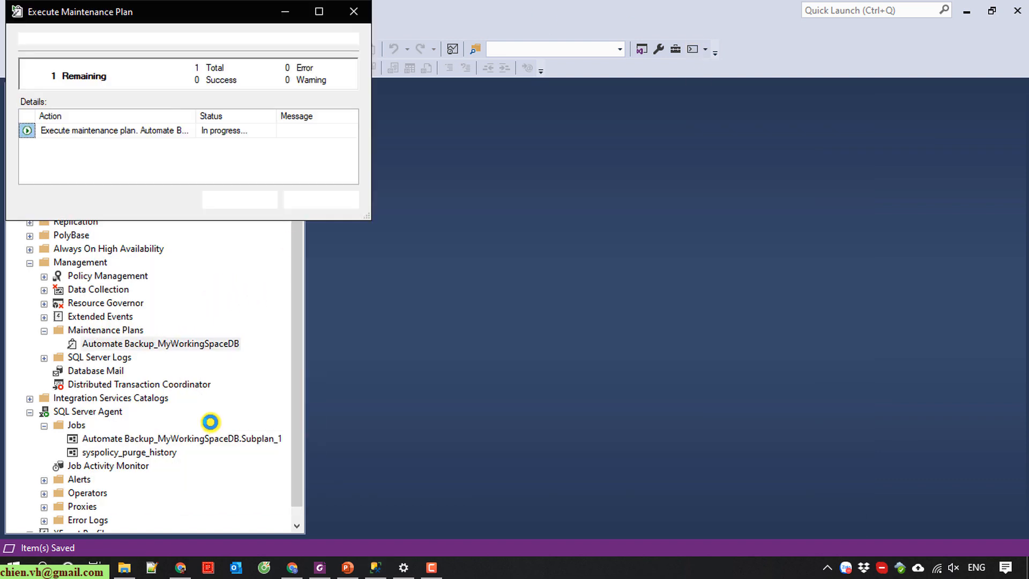
pyautogui.moveTo(125, 5); pyautogui.dragTo(432, 131)
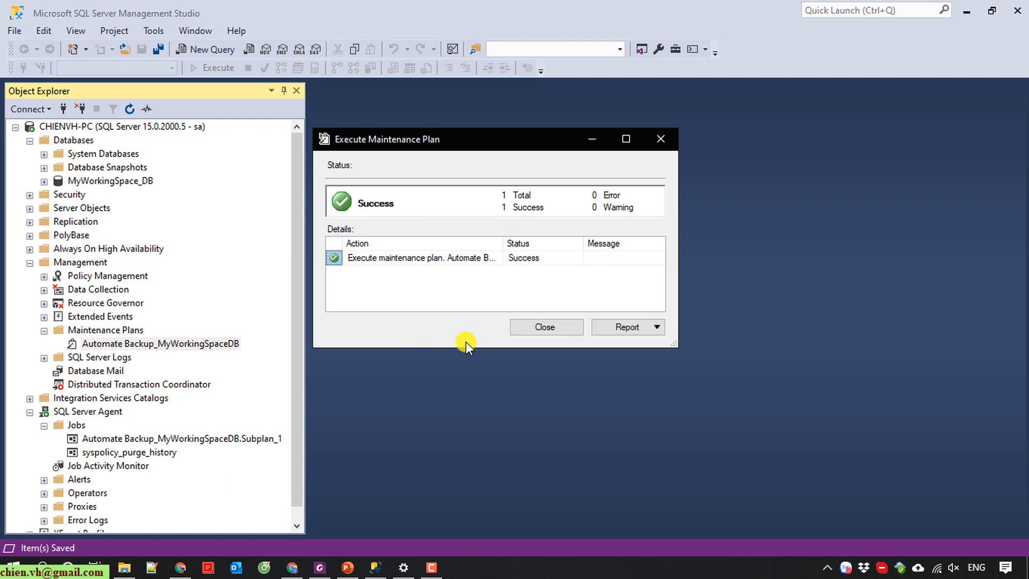
pyautogui.click(548, 326)
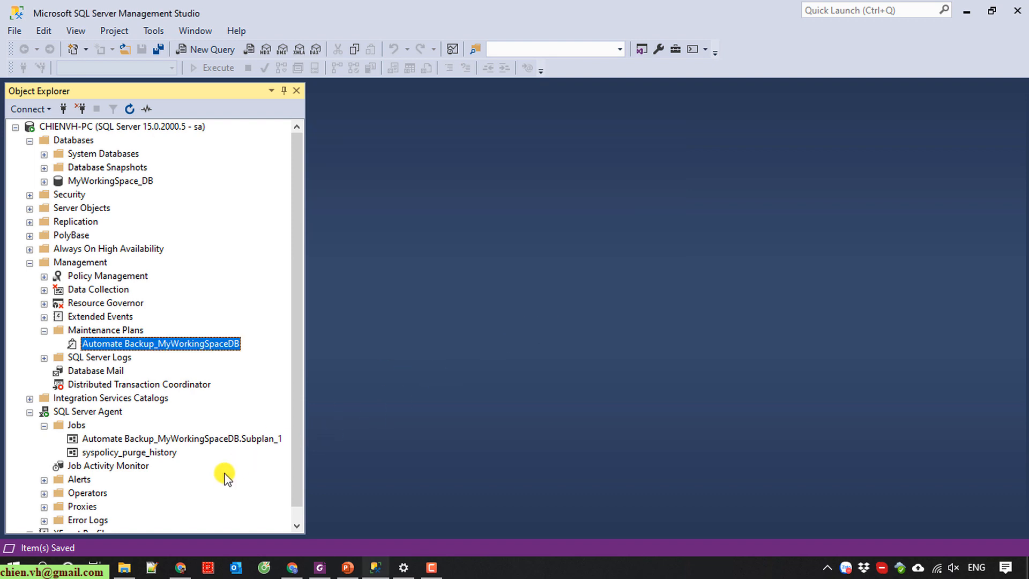
# Switch to File Explorer and check the MyDatabase_Repo folder for the newly created backup file
pyautogui.click(126, 568)
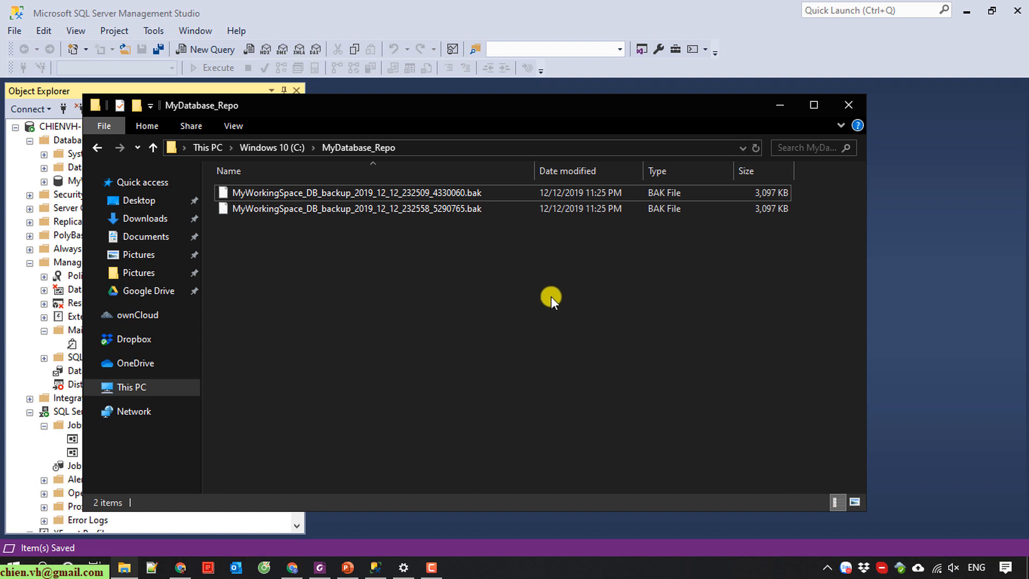
pyautogui.moveTo(653, 313); pyautogui.dragTo(329, 166)
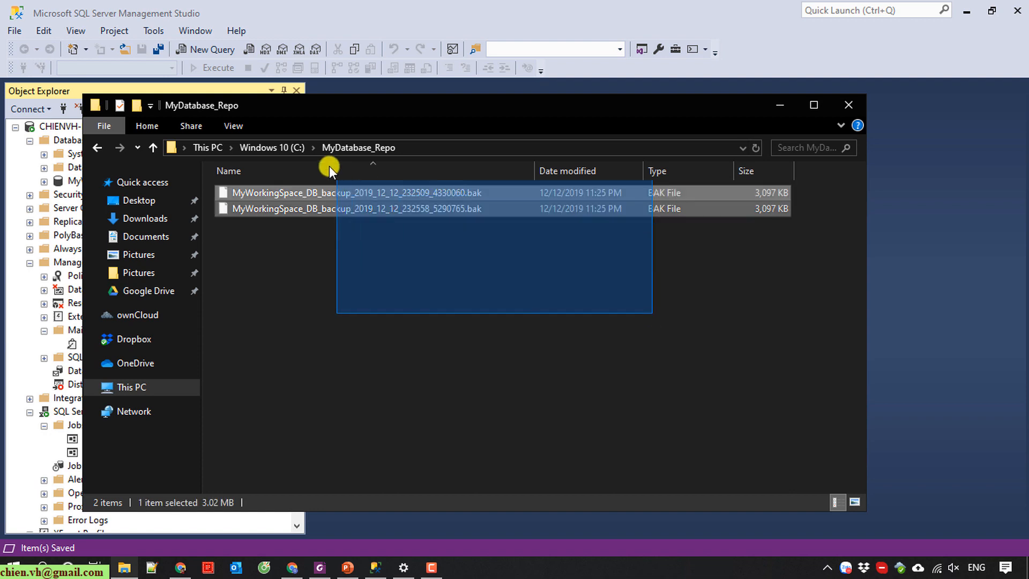
pyautogui.click(535, 325)
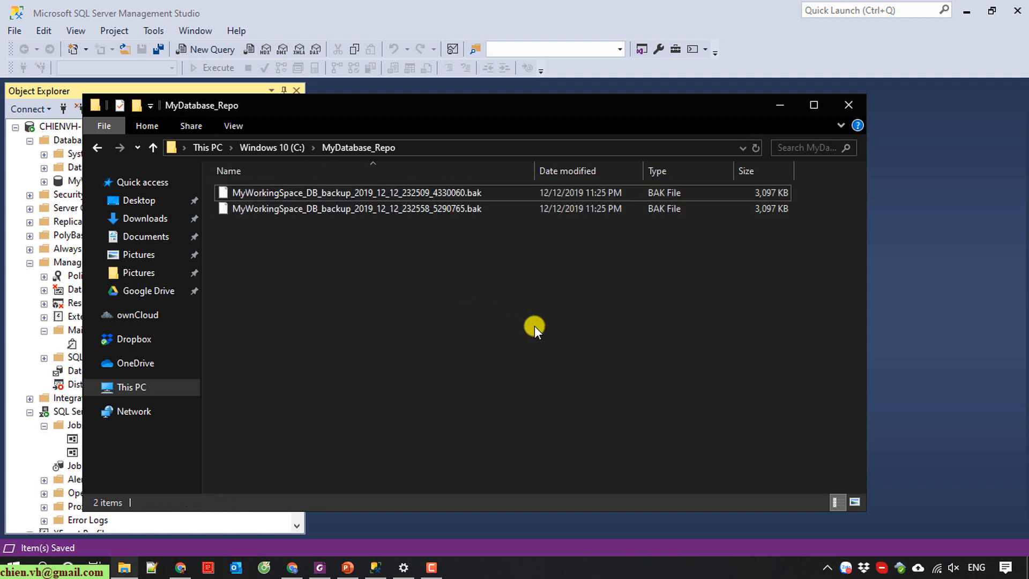
# Minimize File Explorer, execute the Automate Backup_MyWorkingSpaceDB maintenance plan a third time, and close the execution dialog
pyautogui.click(785, 104)
pyautogui.rightClick(153, 344)
pyautogui.click(202, 423)
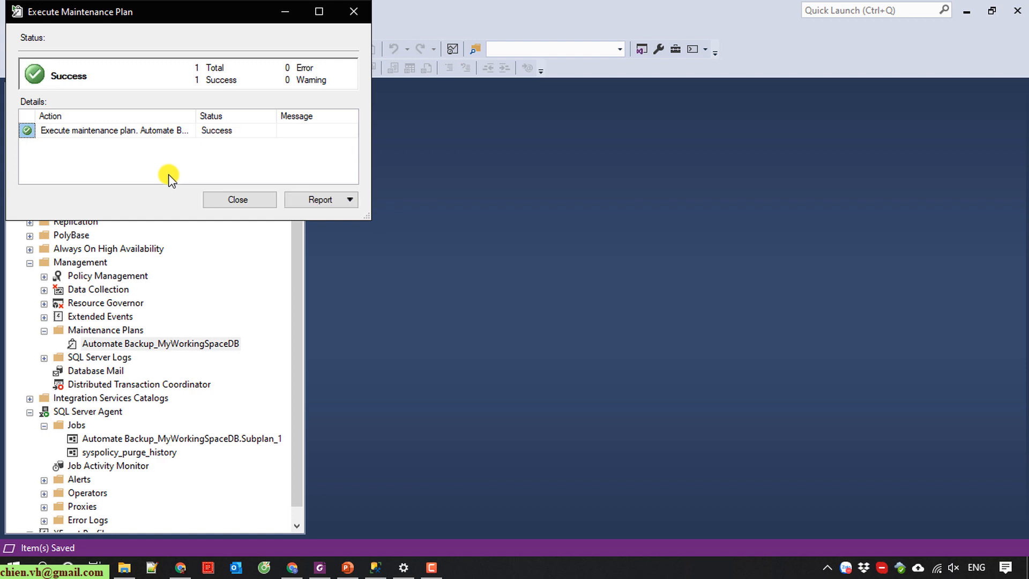
pyautogui.click(230, 202)
# Check the MyDatabase_Repo folder in File Explorer again, moving the window clear of Object Explorer
pyautogui.click(124, 567)
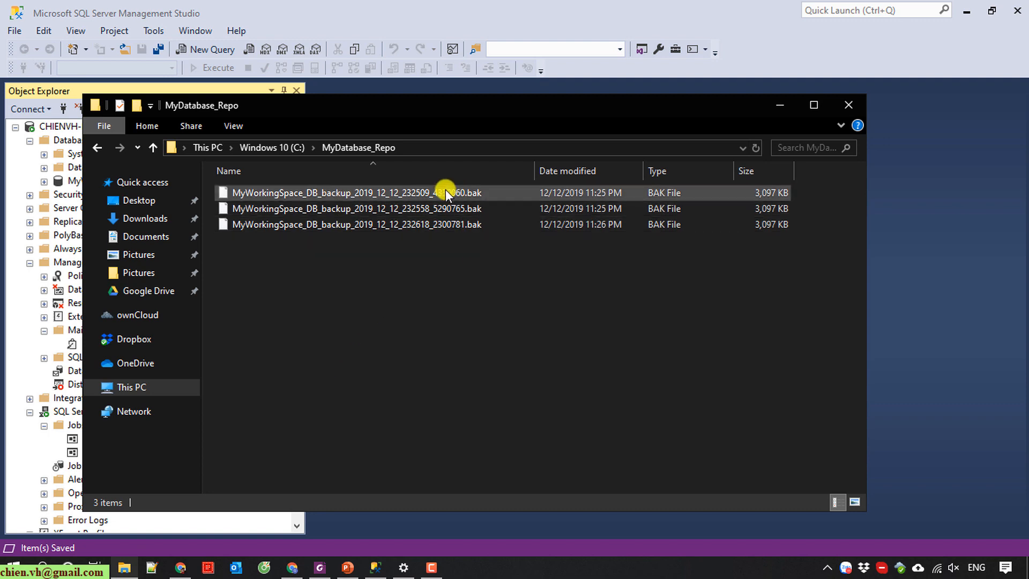
pyautogui.moveTo(553, 106); pyautogui.dragTo(670, 121)
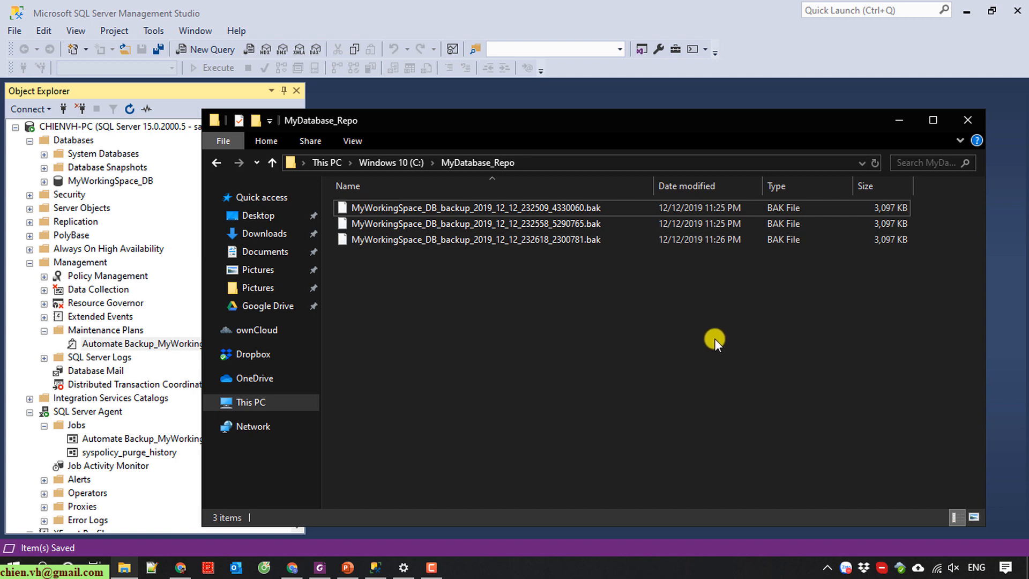
pyautogui.click(401, 159)
pyautogui.doubleClick(403, 255)
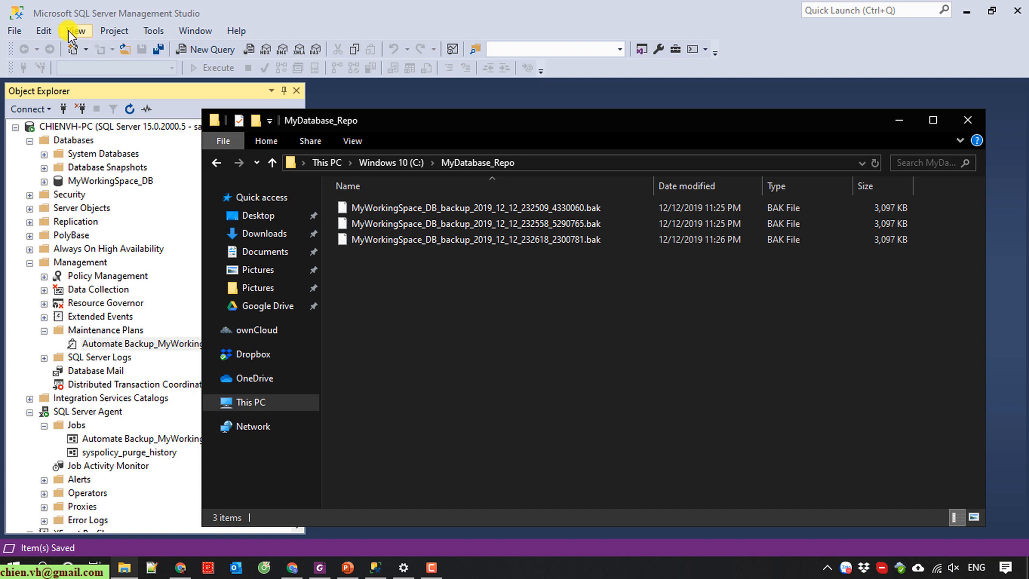
# Return to SQL Server Management Studio, start the Maintenance Plan Wizard, and name the new plan Automate Cleanup_MyWorkingSpaceDB
pyautogui.click(379, 11)
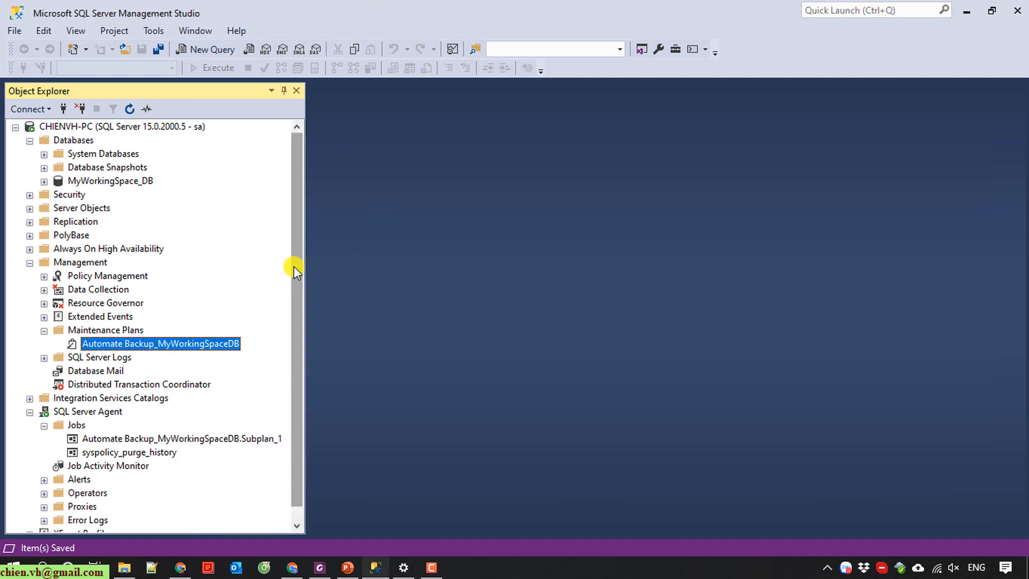
pyautogui.moveTo(293, 266); pyautogui.dragTo(296, 319)
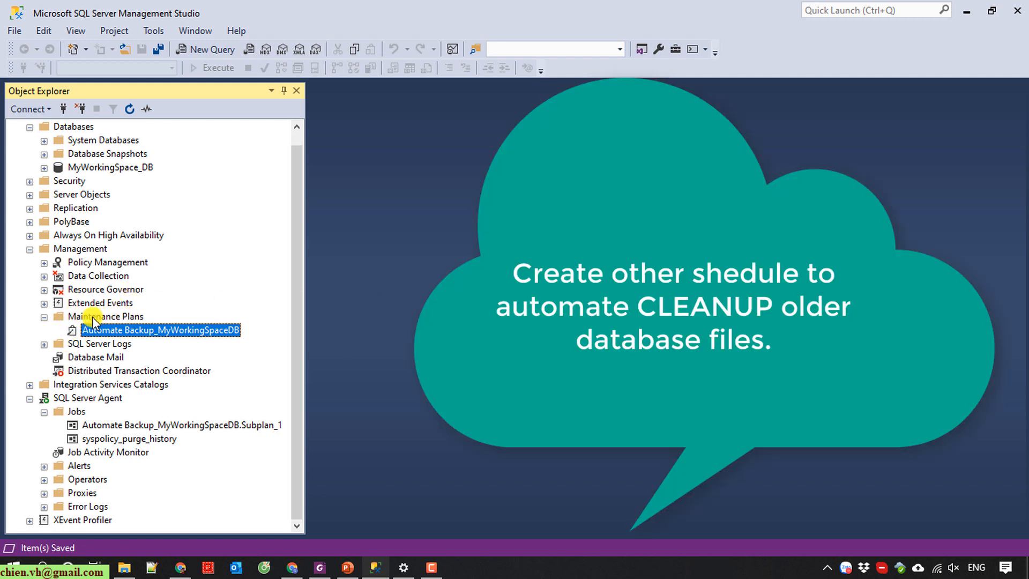
pyautogui.rightClick(110, 318)
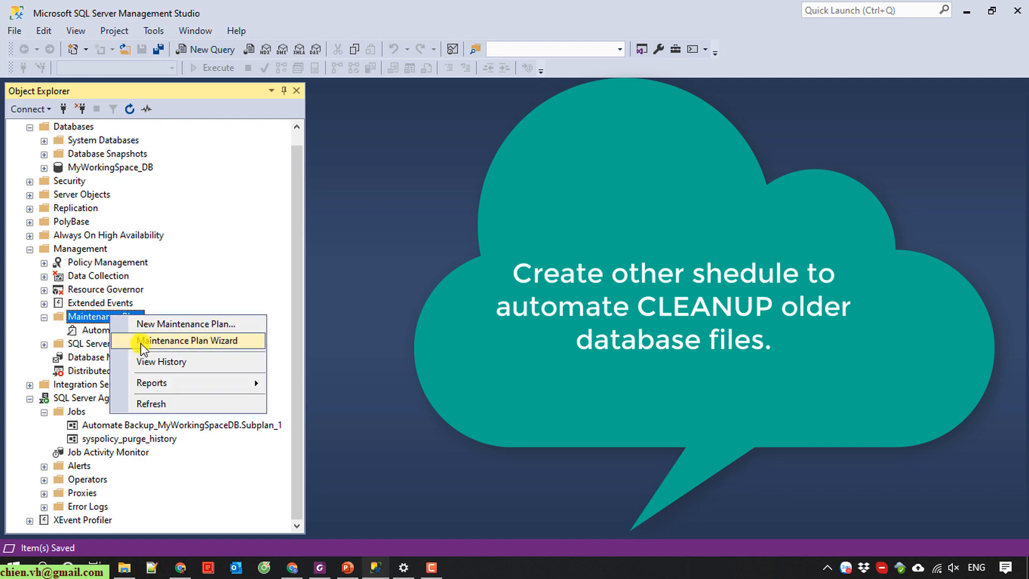
pyautogui.click(242, 346)
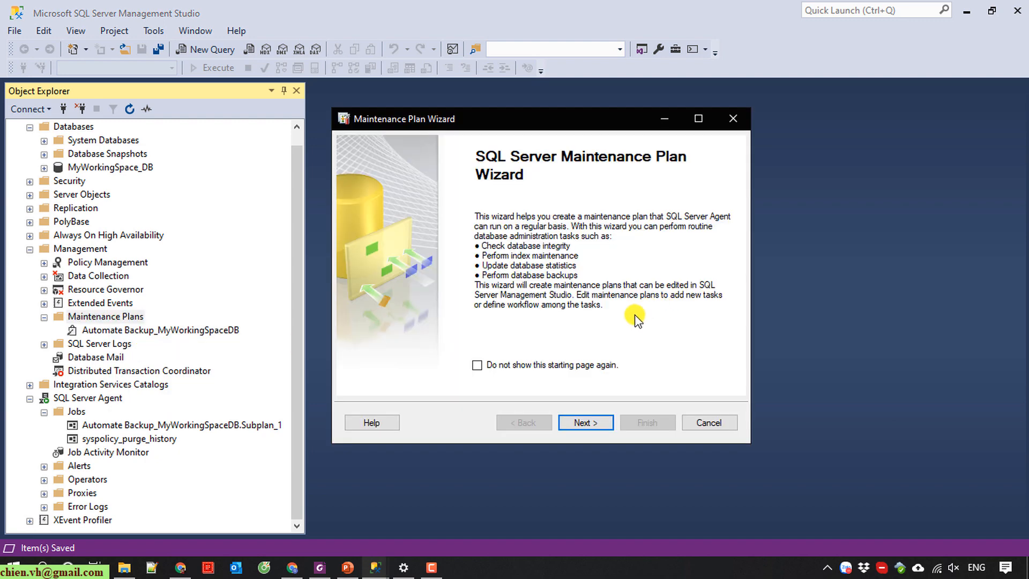
pyautogui.click(584, 423)
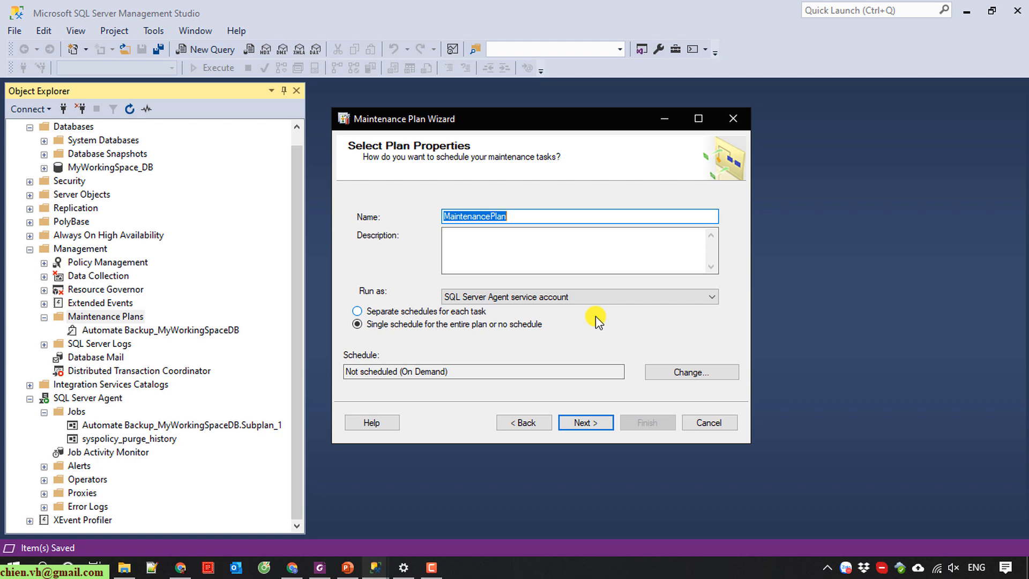
pyautogui.write('Autm')
pyautogui.press('BackSpace')
pyautogui.write('om')
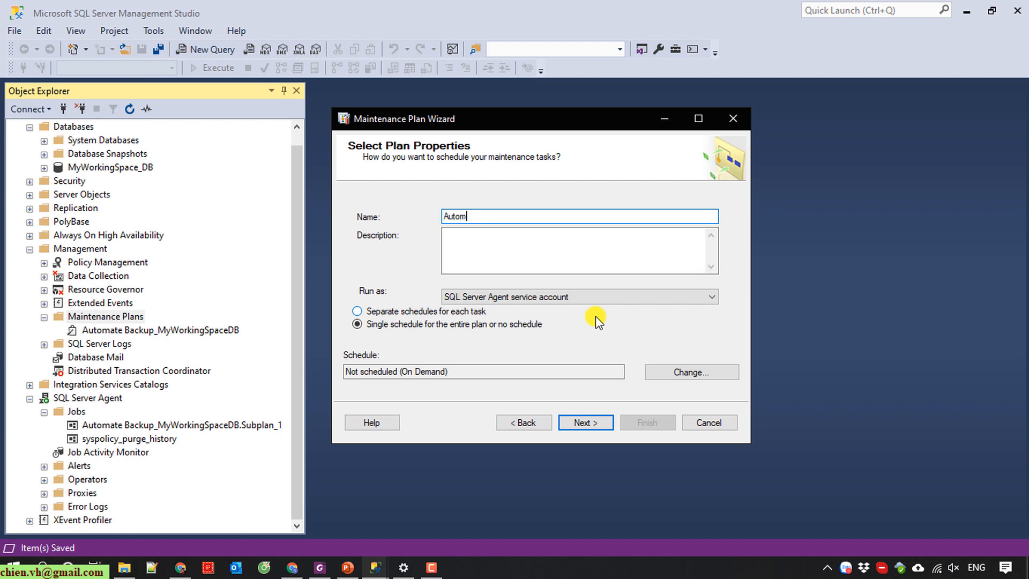
pyautogui.write('ate Cleanup_MyWorking')
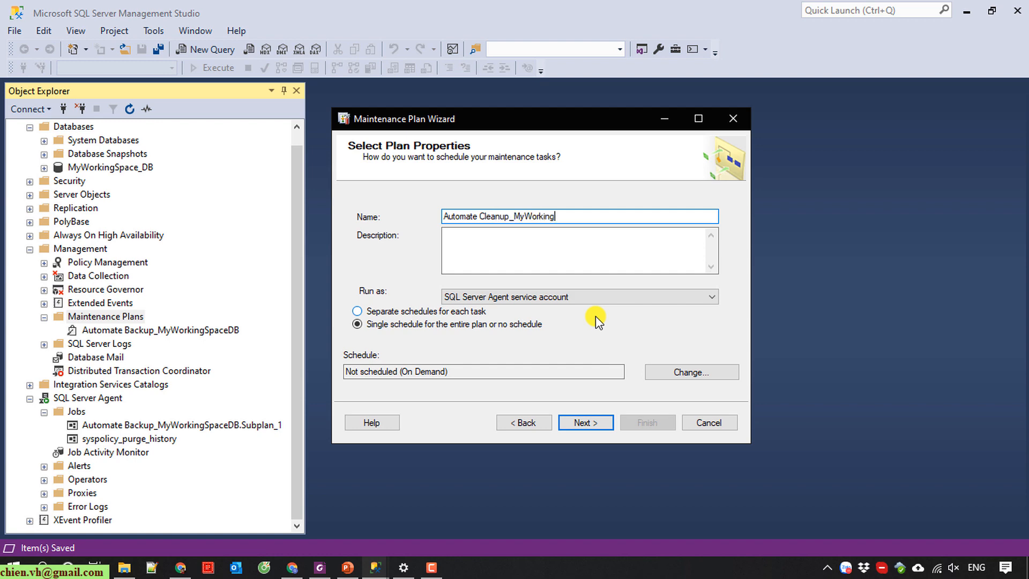
pyautogui.write('SpaceDB')
# Enter the plan description "Cleanup older database backup file" and continue to the maintenance task selection
pyautogui.click(565, 247)
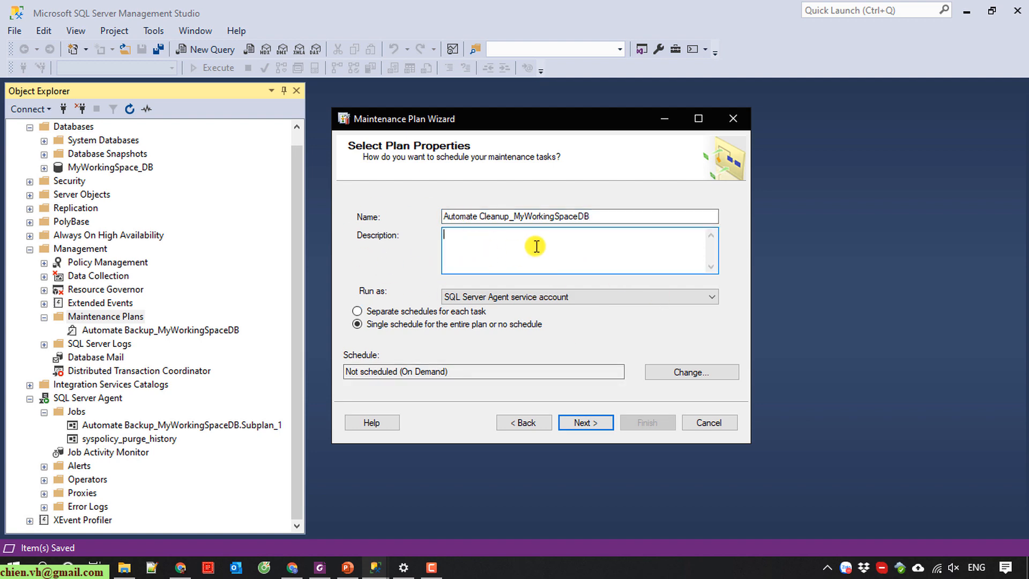
pyautogui.write('Cleanun')
pyautogui.press('BackSpace')
pyautogui.write('p older d')
pyautogui.press('BackSpace')
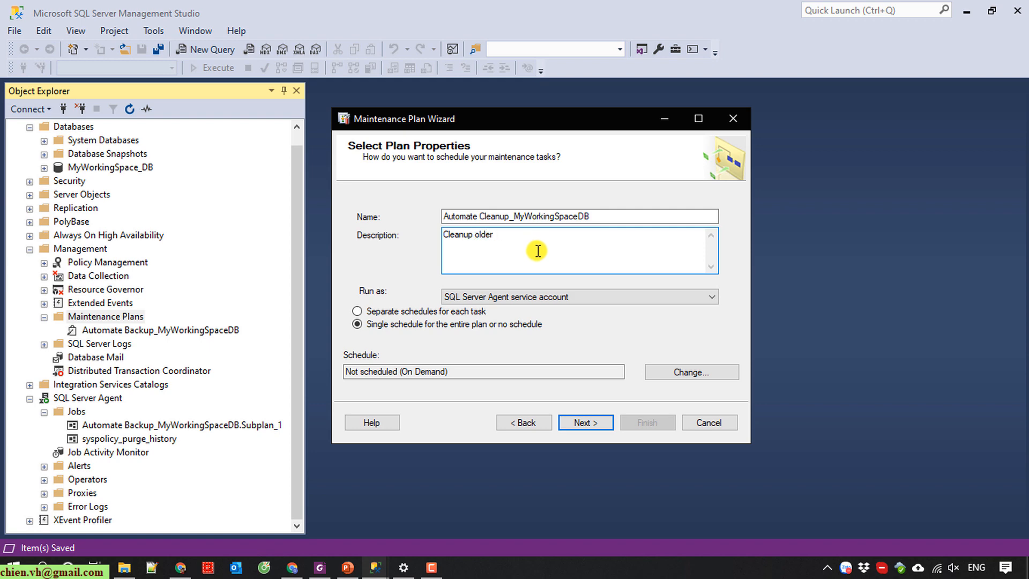
pyautogui.write('database backup file')
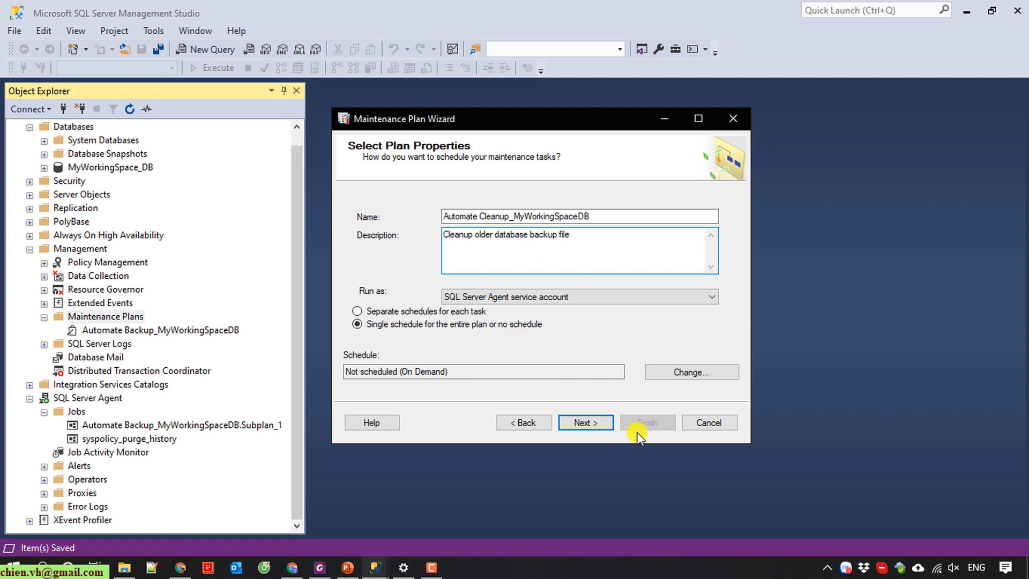
pyautogui.click(586, 424)
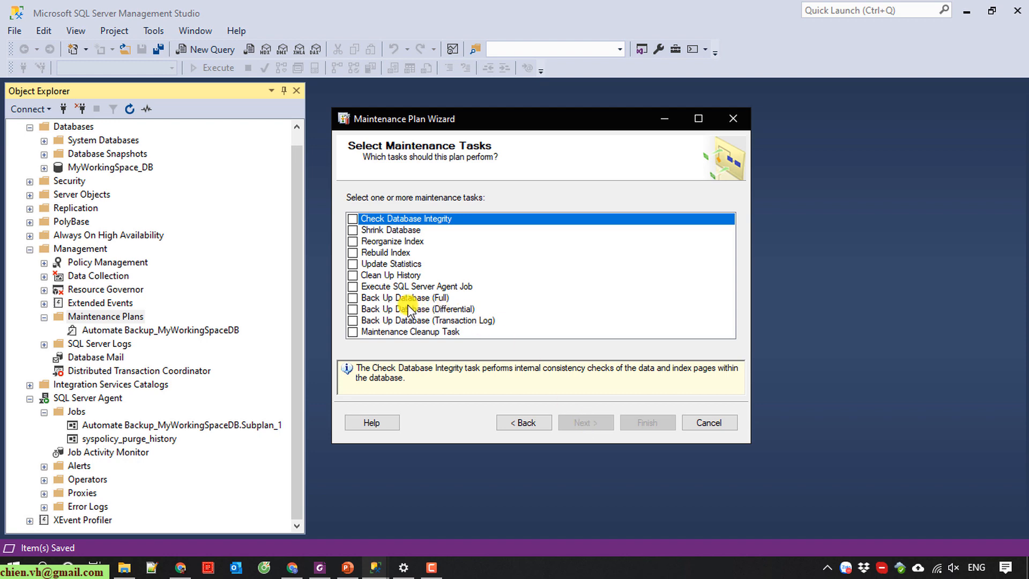
# Choose only Maintenance Cleanup Task for the plan and accept the task order
pyautogui.click(383, 301)
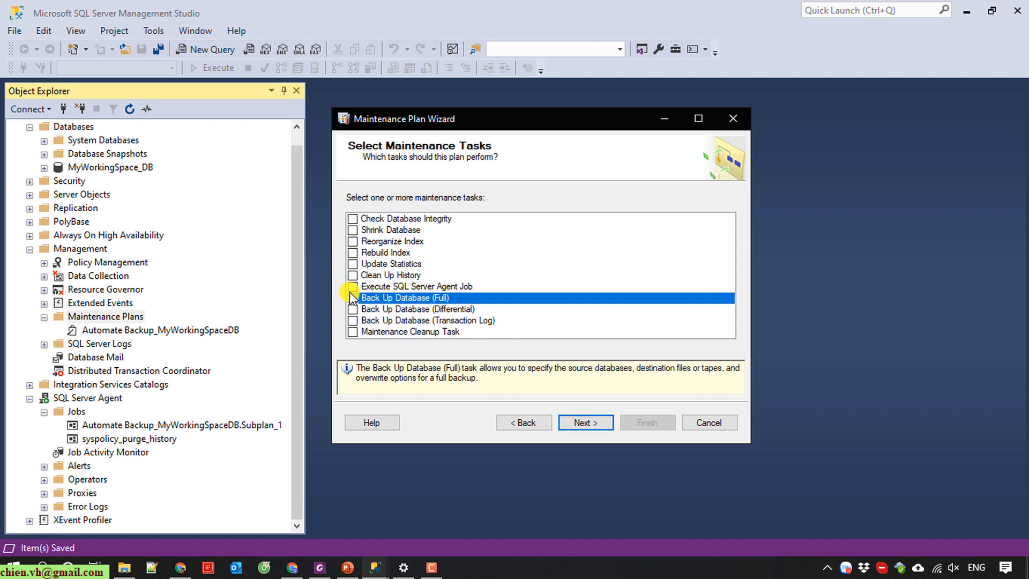
pyautogui.click(383, 301)
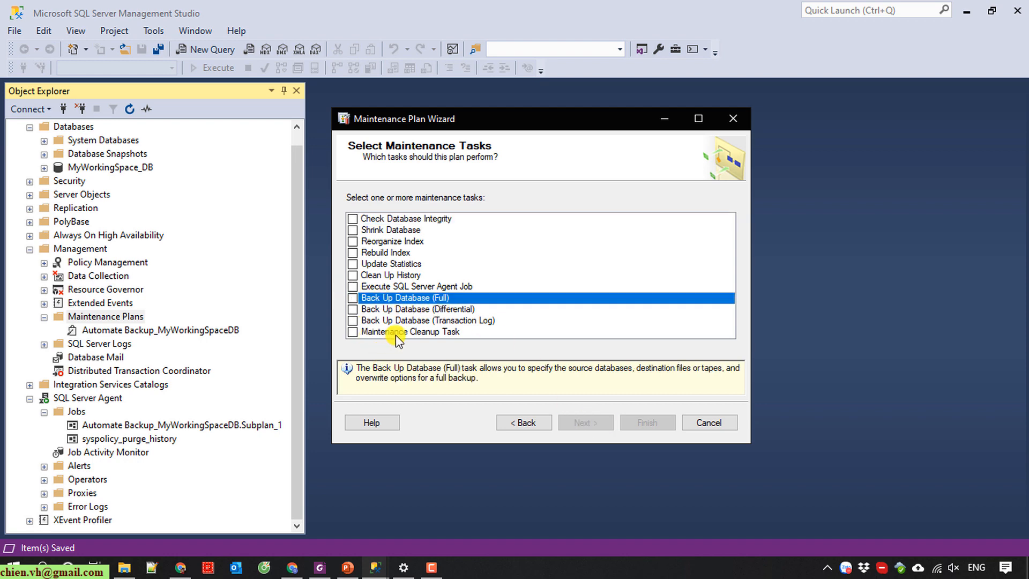
pyautogui.click(351, 333)
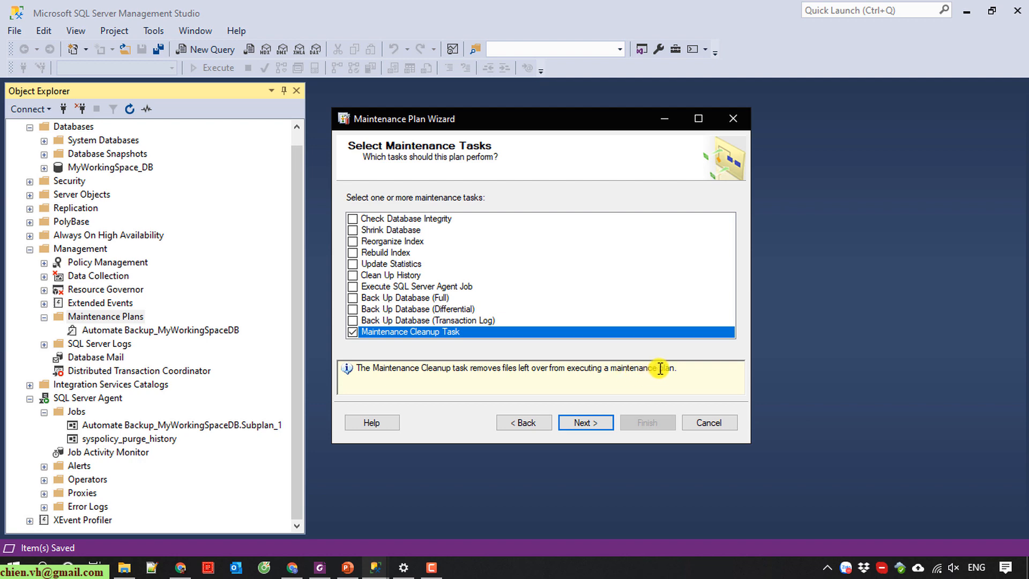
pyautogui.click(586, 423)
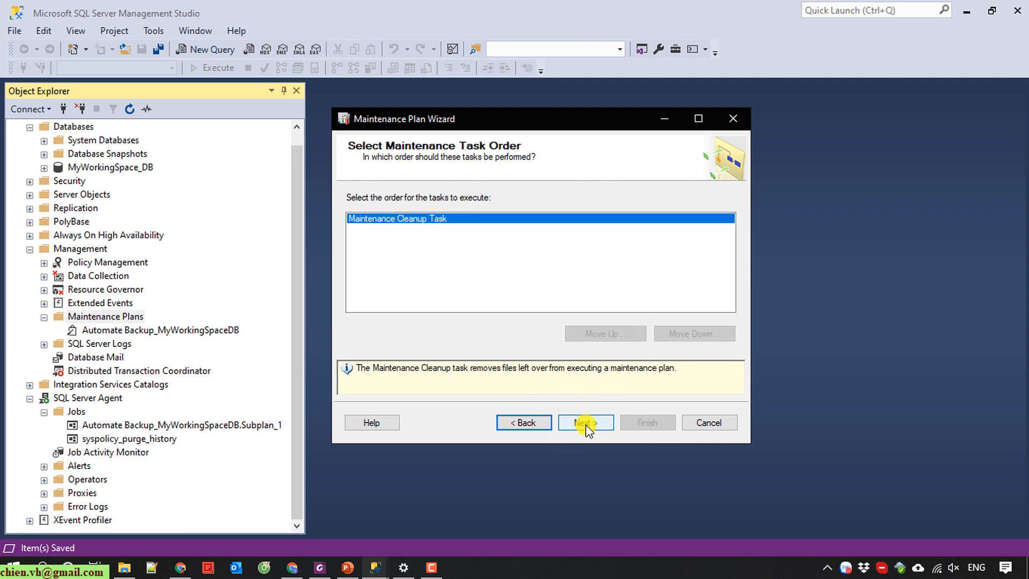
pyautogui.click(588, 425)
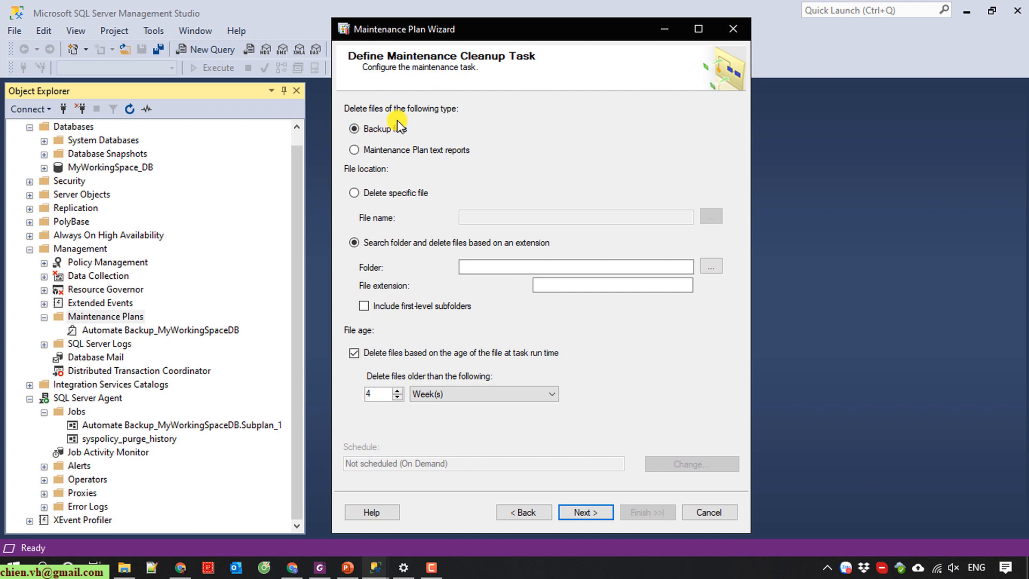
# Set the cleanup task to delete backup files by searching a folder for the bak extension
pyautogui.click(412, 152)
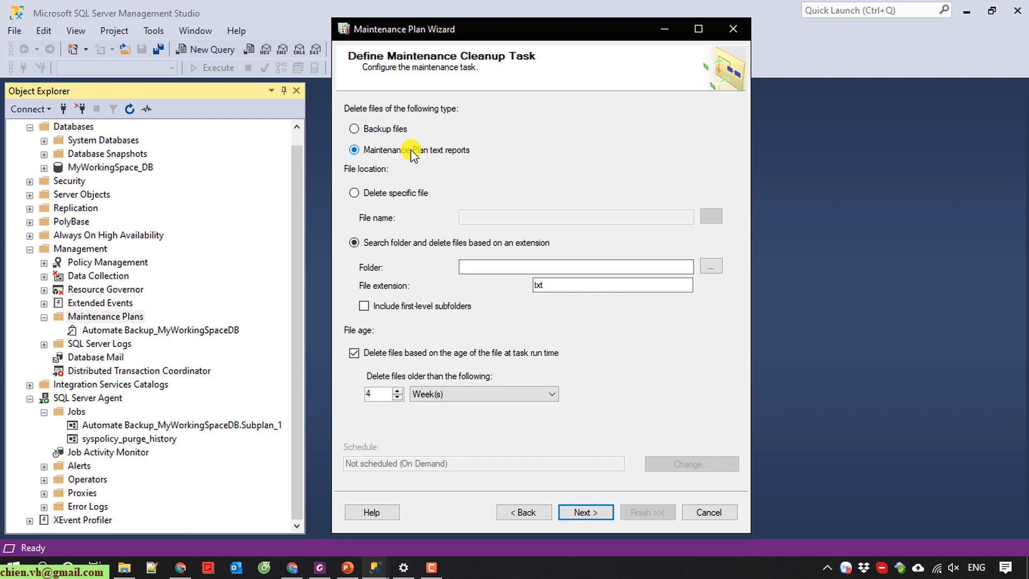
pyautogui.click(381, 131)
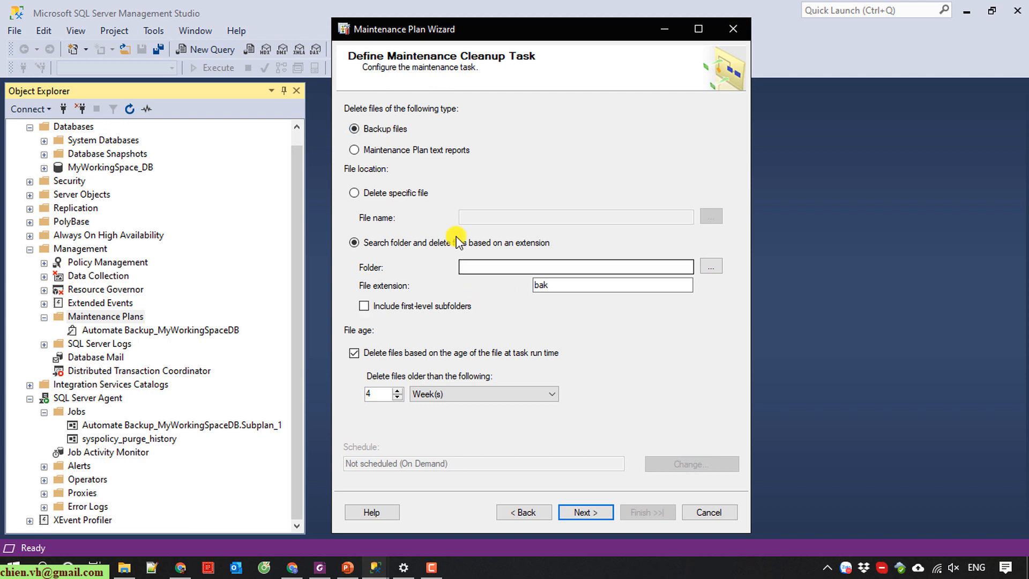
pyautogui.click(353, 194)
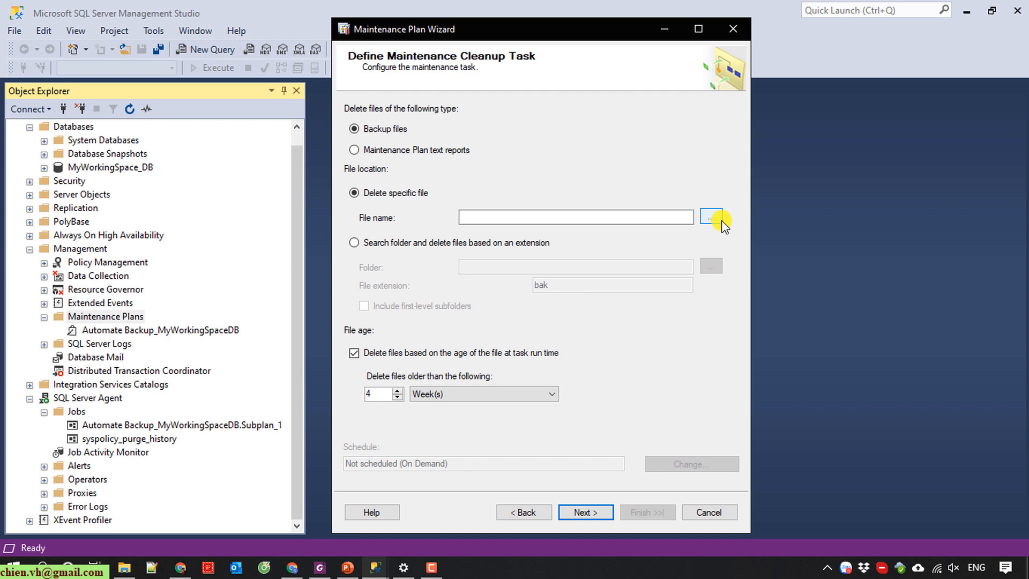
pyautogui.click(412, 243)
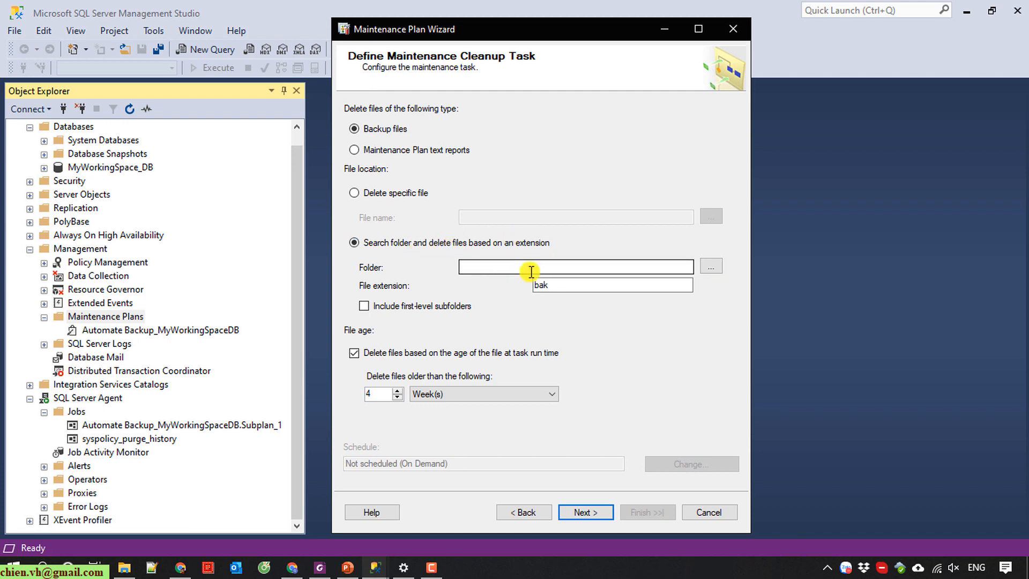
# Choose C:\MyDatabase_Repo as the folder that the cleanup task searches
pyautogui.click(715, 267)
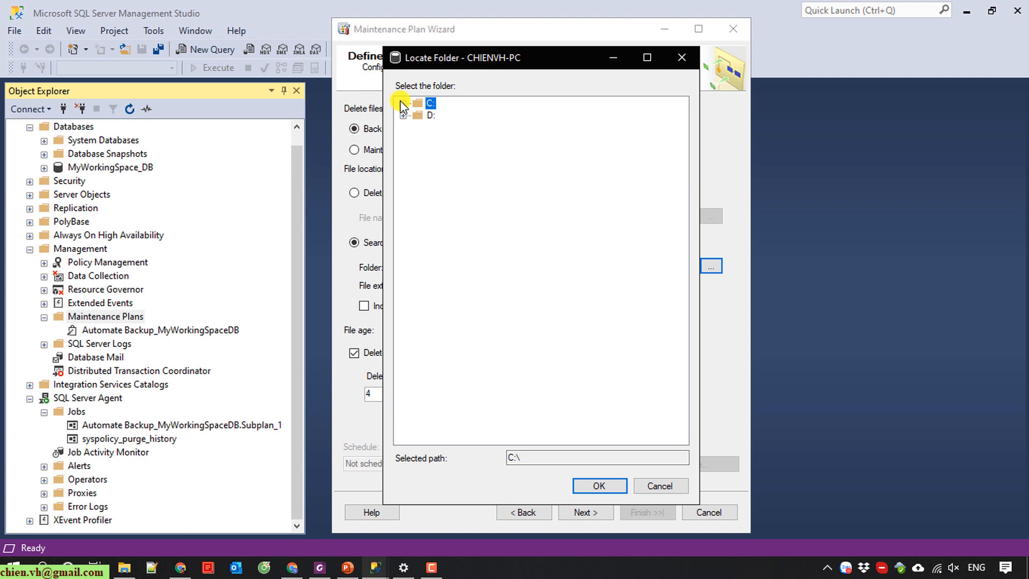
pyautogui.click(403, 103)
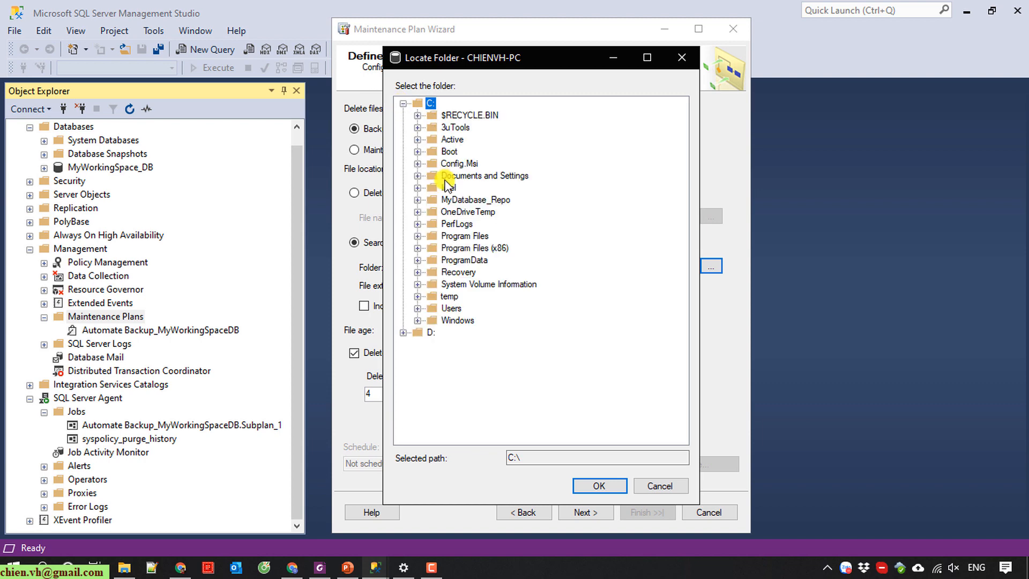
pyautogui.click(500, 200)
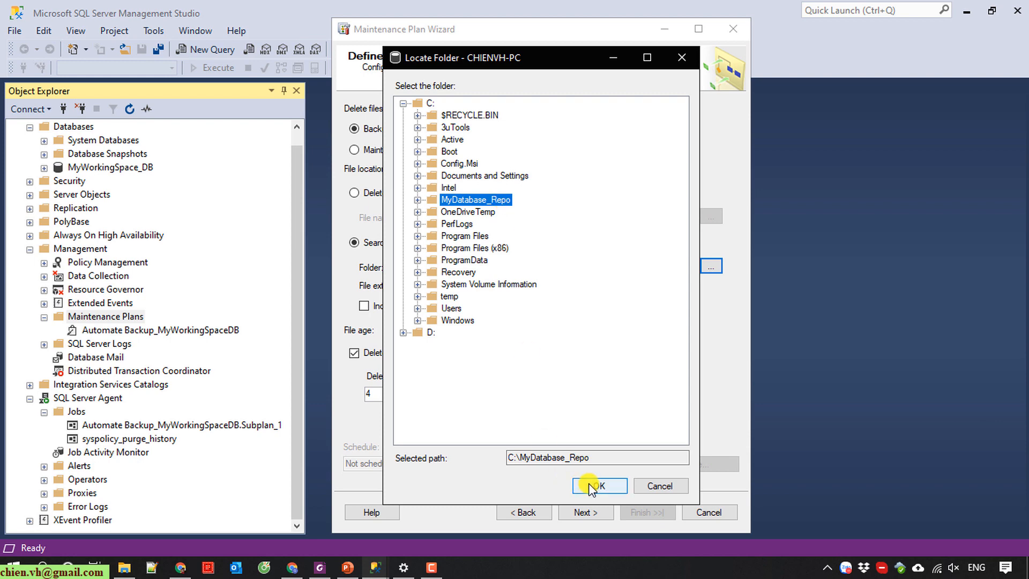
pyautogui.click(591, 486)
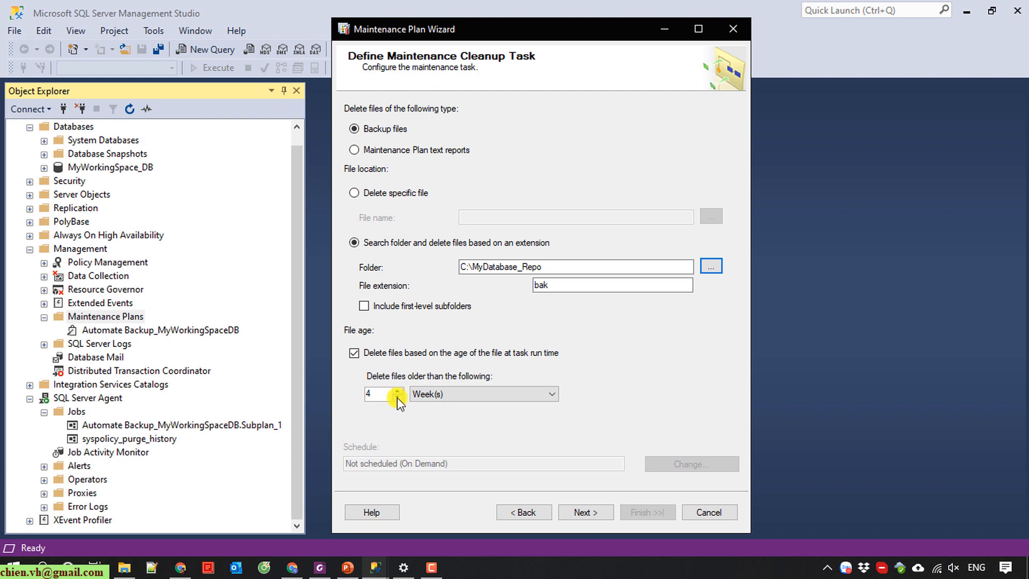
# Look through the available file-age units for the cleanup task and keep Week(s)
pyautogui.click(460, 394)
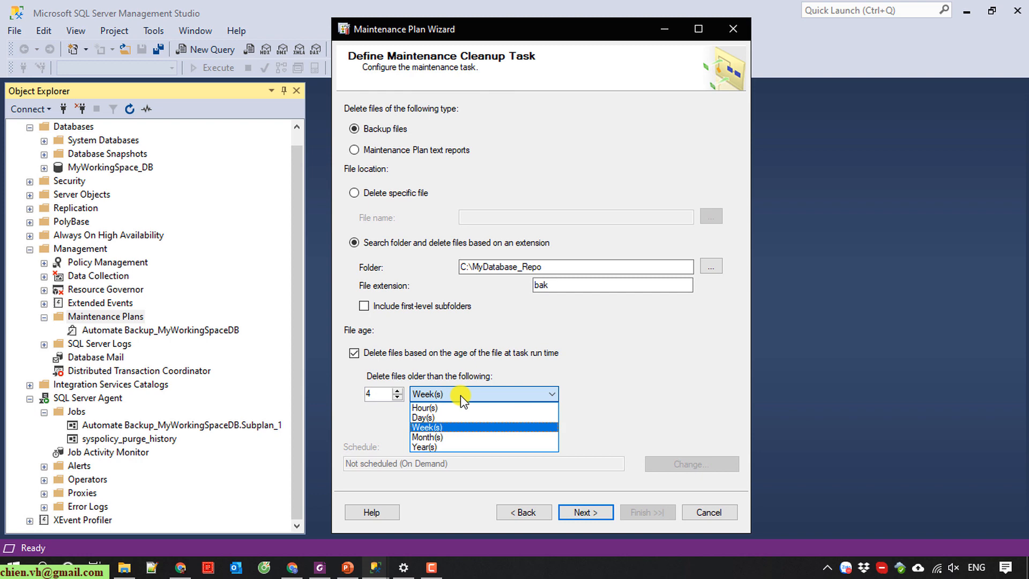
pyautogui.click(370, 436)
pyautogui.click(423, 397)
pyautogui.click(429, 426)
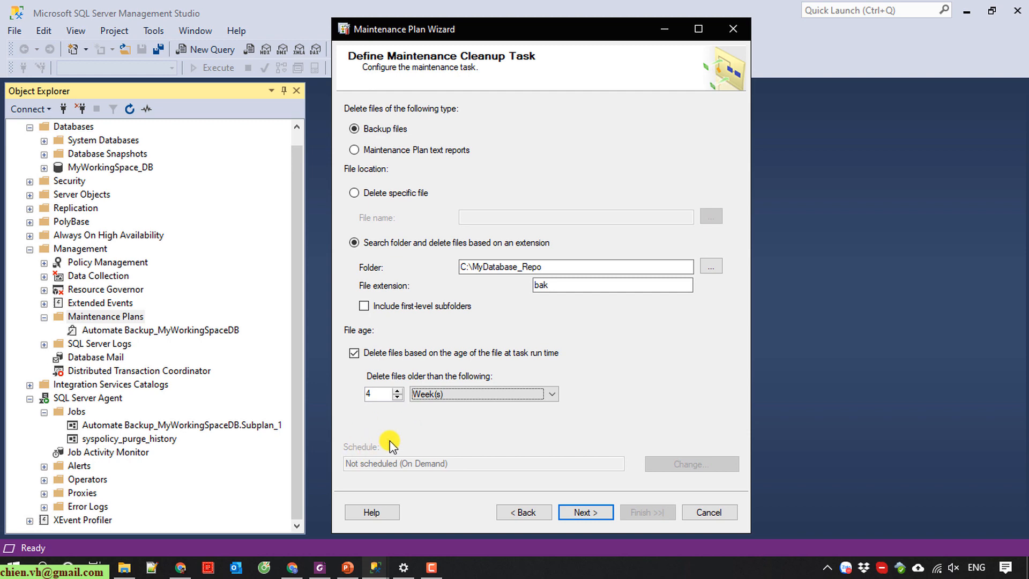
# Raise the cleanup task's file-age limit to 7 weeks
pyautogui.click(397, 392)
pyautogui.click(397, 393)
pyautogui.click(398, 393)
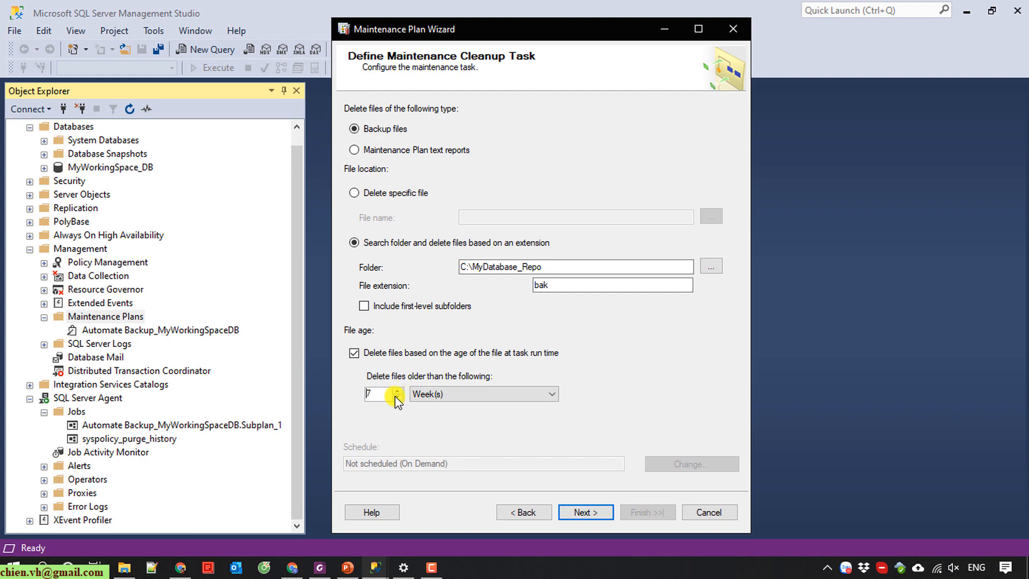
# Lower the number of weeks after which the cleanup task deletes files and continue to the report options
pyautogui.click(398, 397)
pyautogui.click(397, 397)
pyautogui.click(398, 397)
pyautogui.click(397, 397)
pyautogui.click(397, 397)
pyautogui.click(398, 397)
pyautogui.click(592, 513)
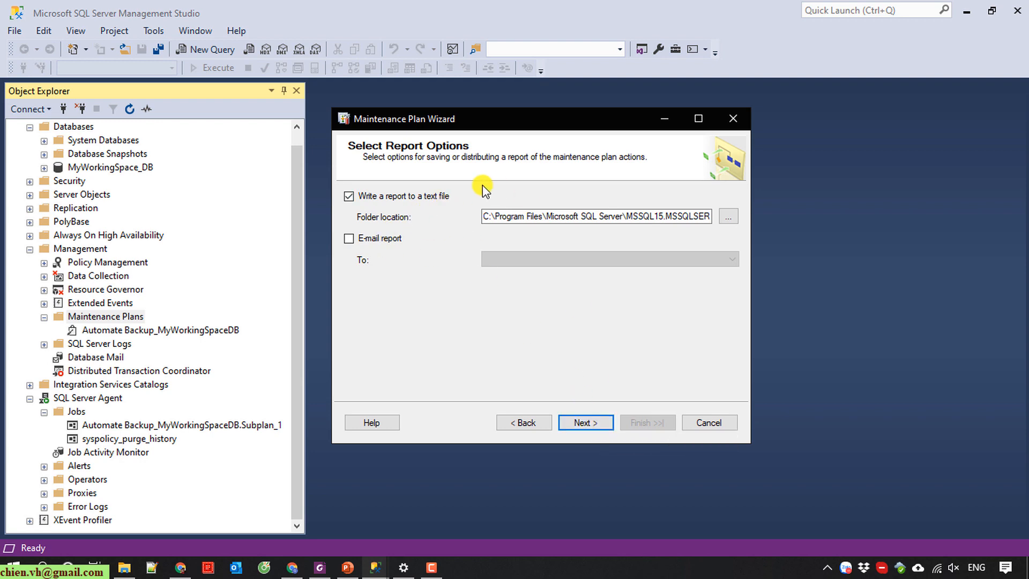
# Choose C:\MyDatabase_Repo as the folder where the cleanup plan writes its text report
pyautogui.click(728, 215)
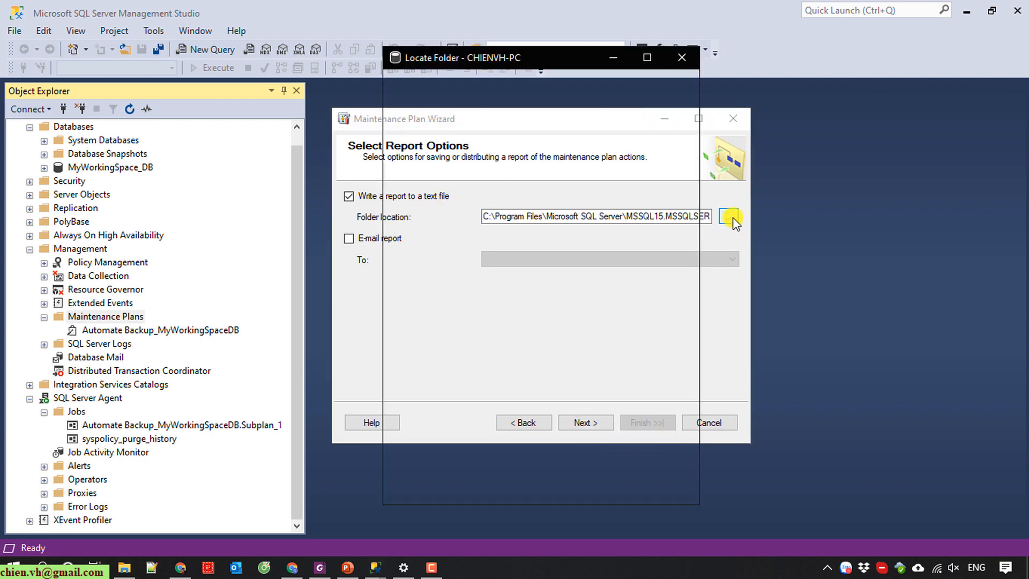
pyautogui.click(403, 103)
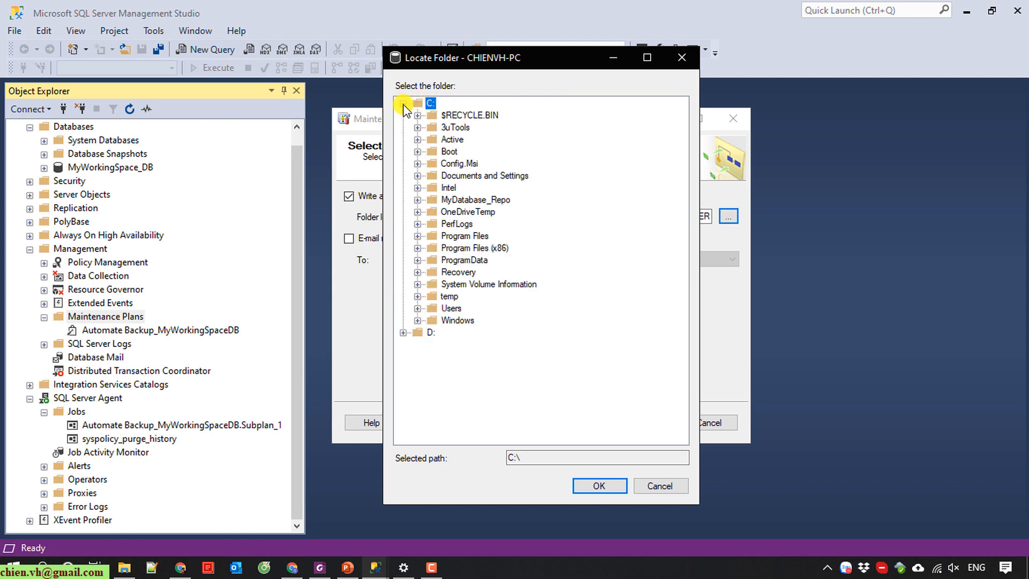
pyautogui.click(484, 201)
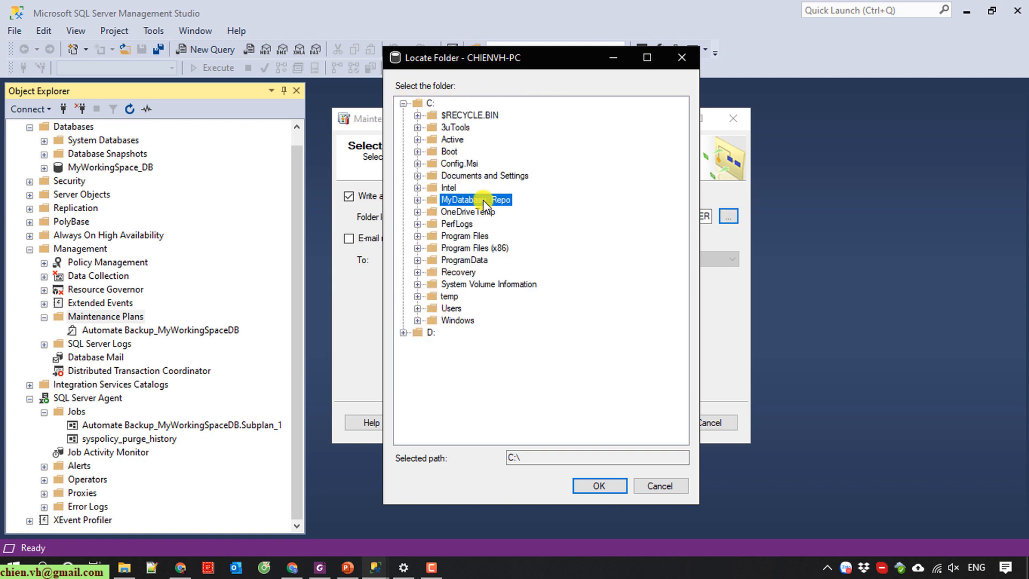
pyautogui.click(596, 486)
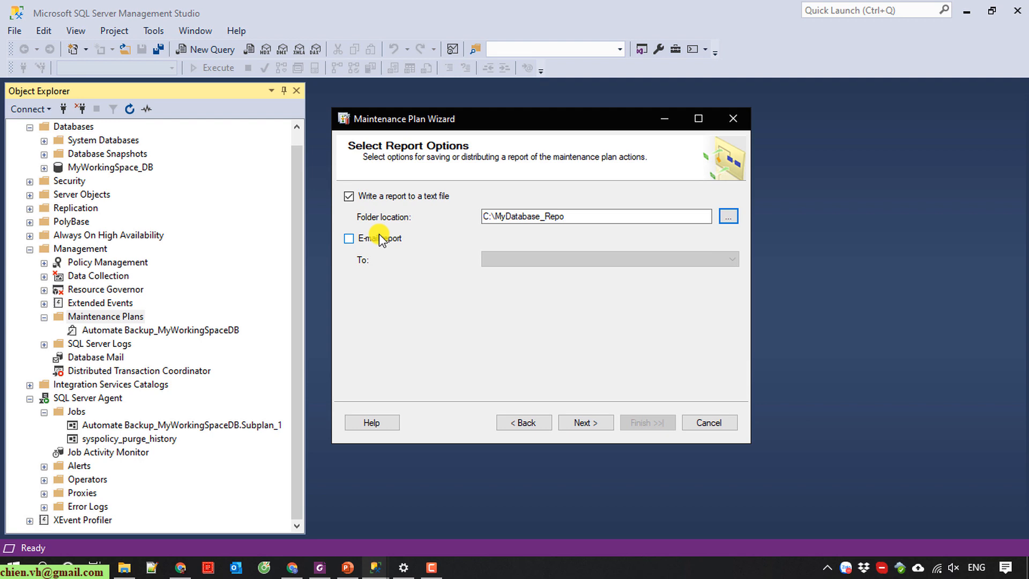
# Accept the report options and finish the wizard to create the Automate Cleanup_MyWorkingSpaceDB maintenance plan
pyautogui.click(590, 426)
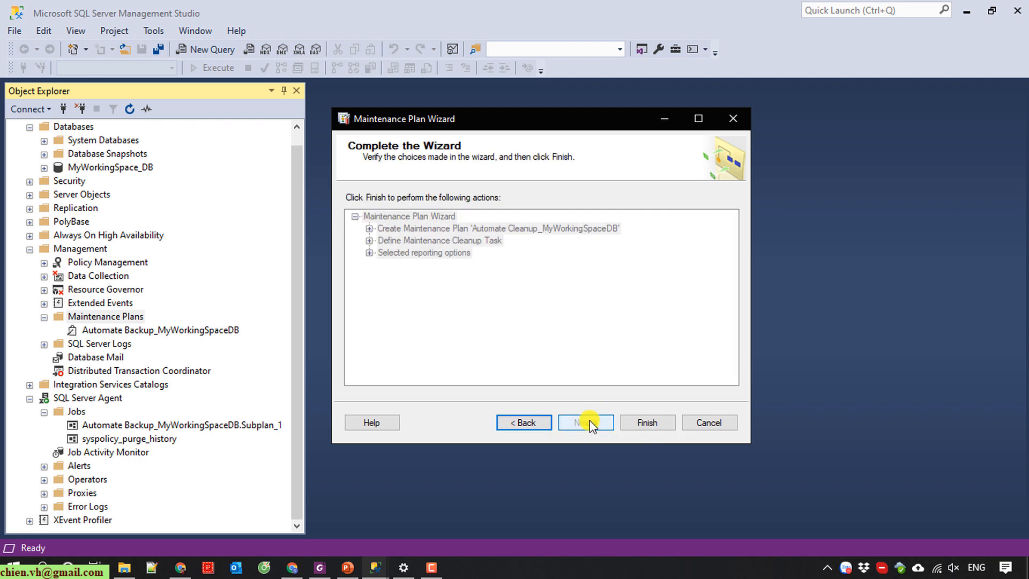
pyautogui.click(649, 423)
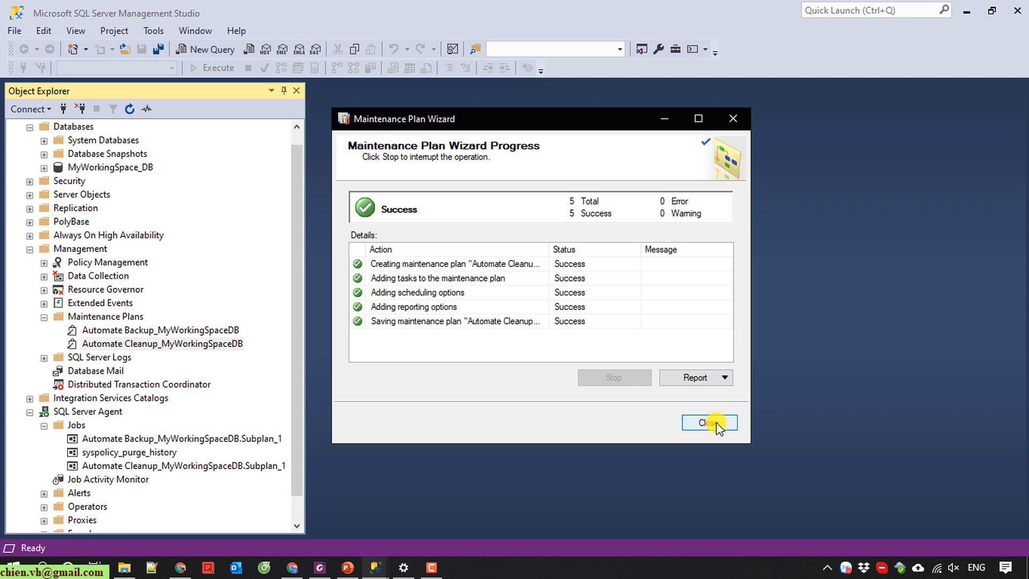
pyautogui.click(713, 423)
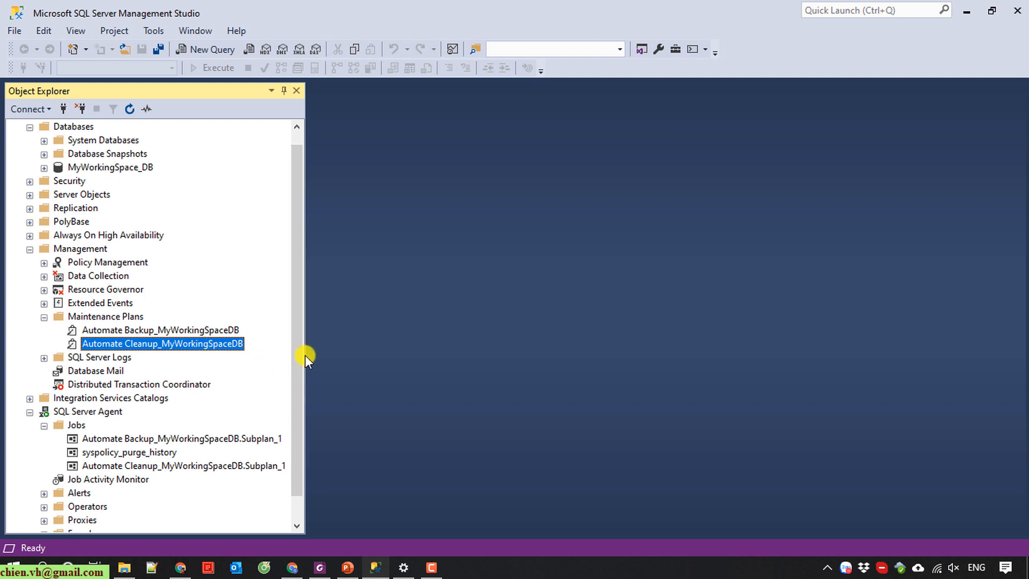
# Schedule Subplan_1 of the Automate Cleanup_MyWorkingSpaceDB plan weekly on Sunday at 11:55:00 PM with no end date, and save the plan
pyautogui.scroll(-1, 297, 366)
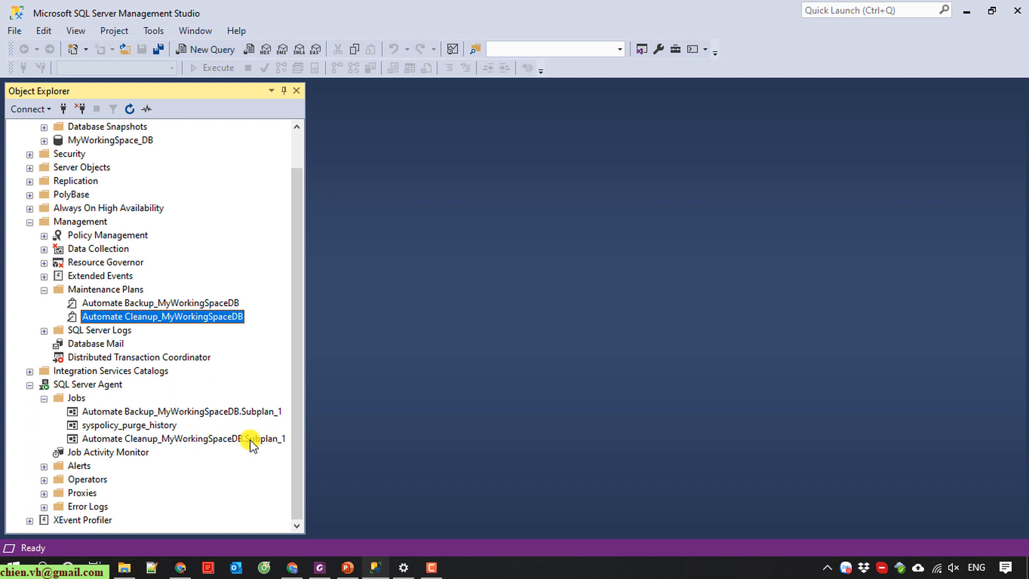
pyautogui.rightClick(104, 317)
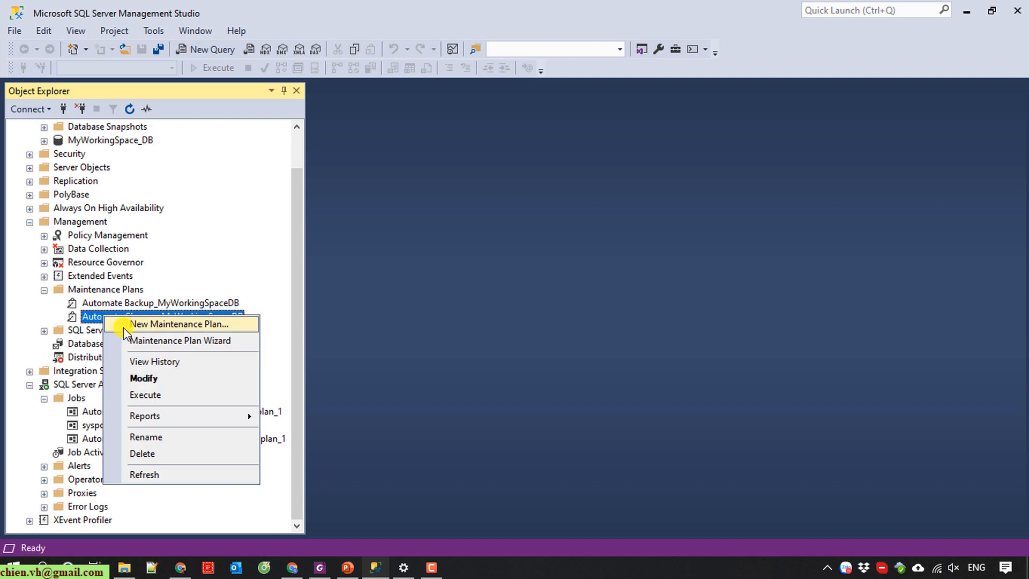
pyautogui.click(145, 380)
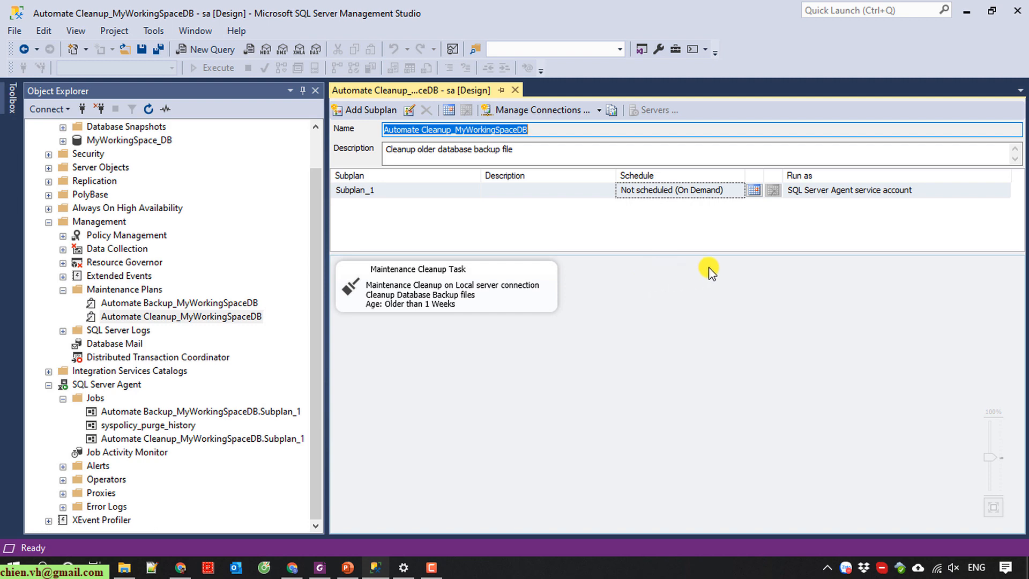
pyautogui.click(754, 190)
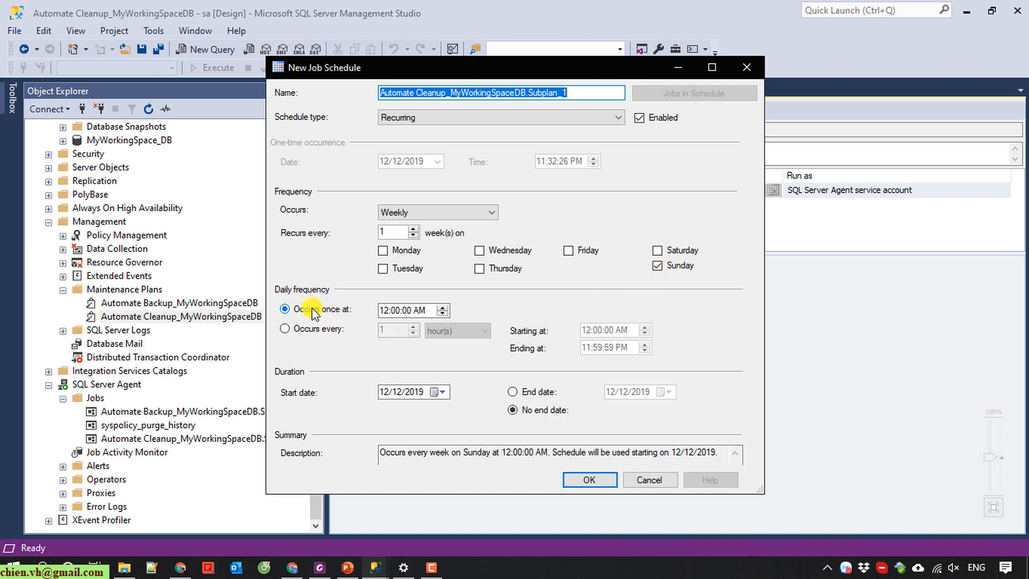
pyautogui.click(422, 310)
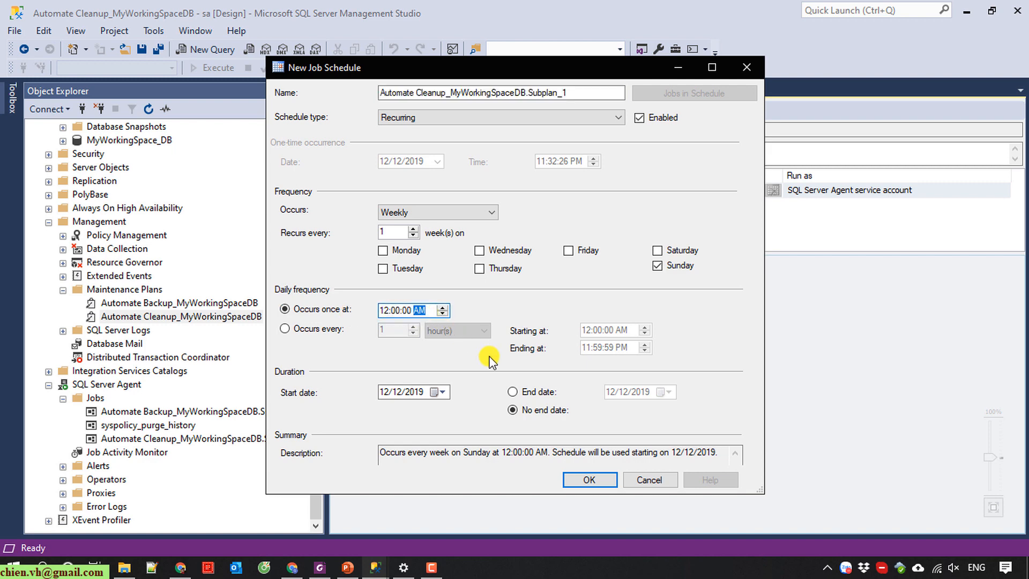
pyautogui.press('p')
pyautogui.click(384, 310)
pyautogui.press('Down')
pyautogui.click(510, 409)
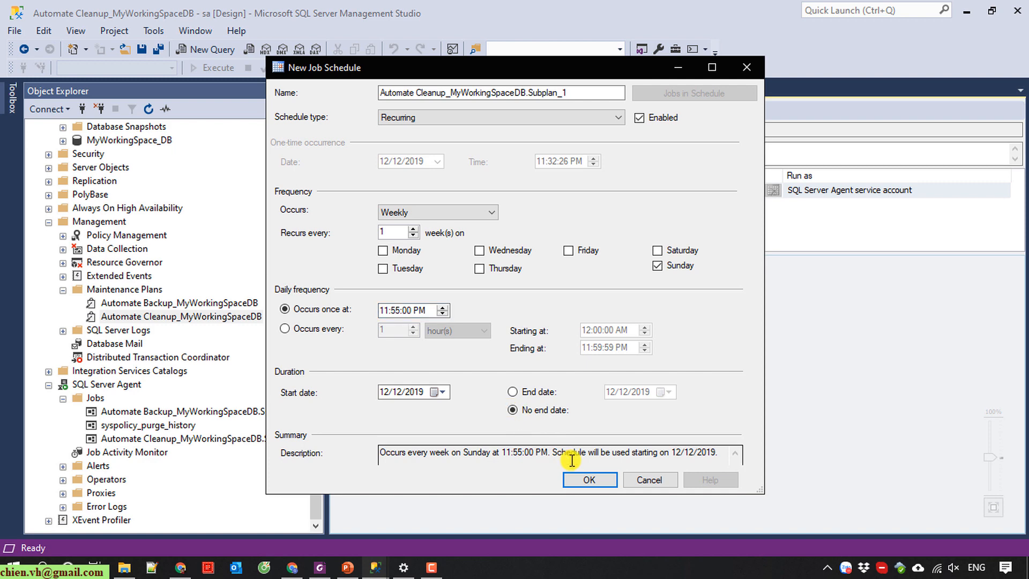
pyautogui.click(597, 483)
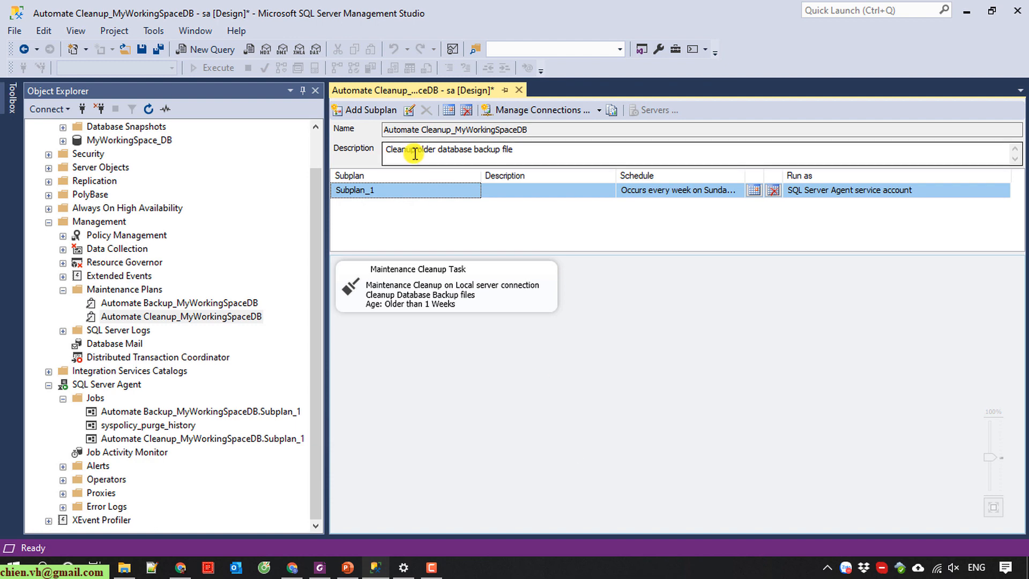
pyautogui.click(144, 48)
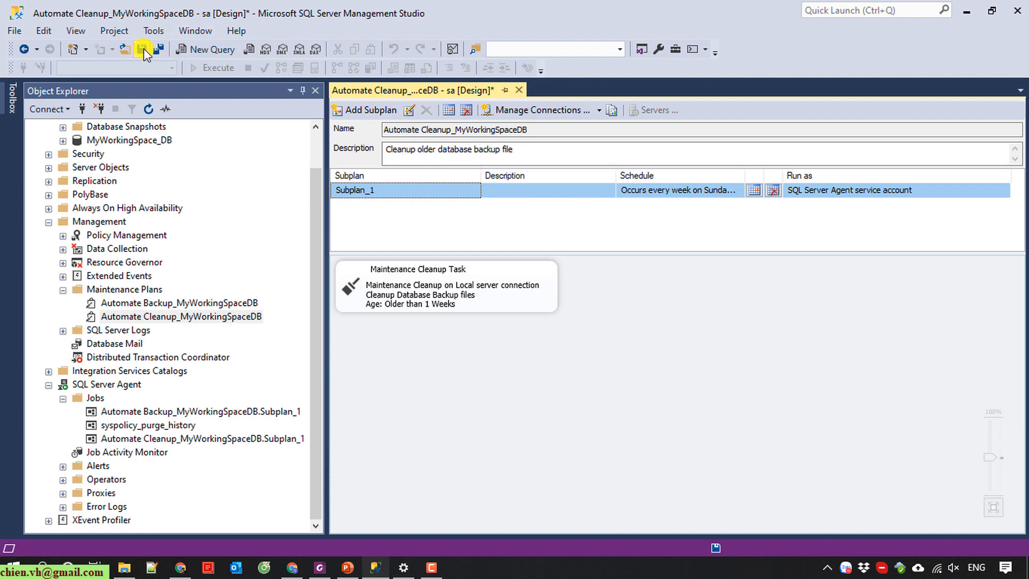
pyautogui.click(516, 89)
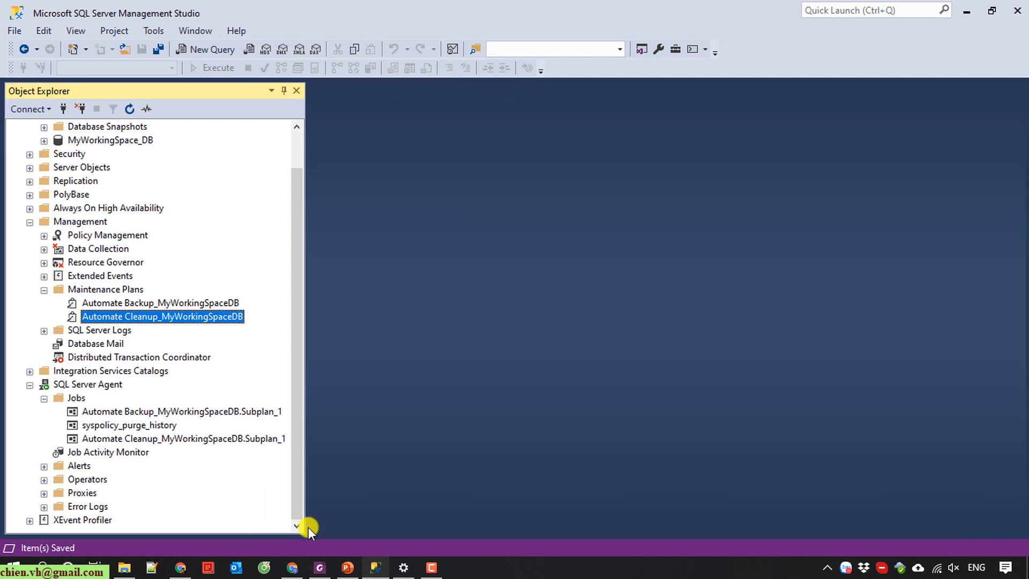
# Check the backup files in the MyDatabase_Repo folder in File Explorer, and execute the Automate Cleanup_MyWorkingSpaceDB plan in SQL Server Management Studio
pyautogui.click(125, 567)
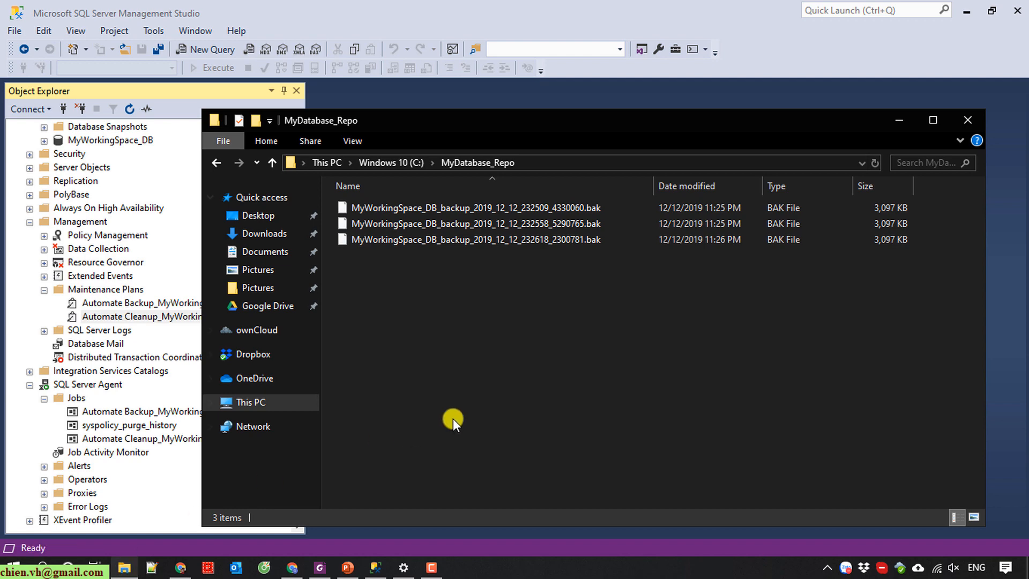
pyautogui.moveTo(667, 355); pyautogui.dragTo(517, 206)
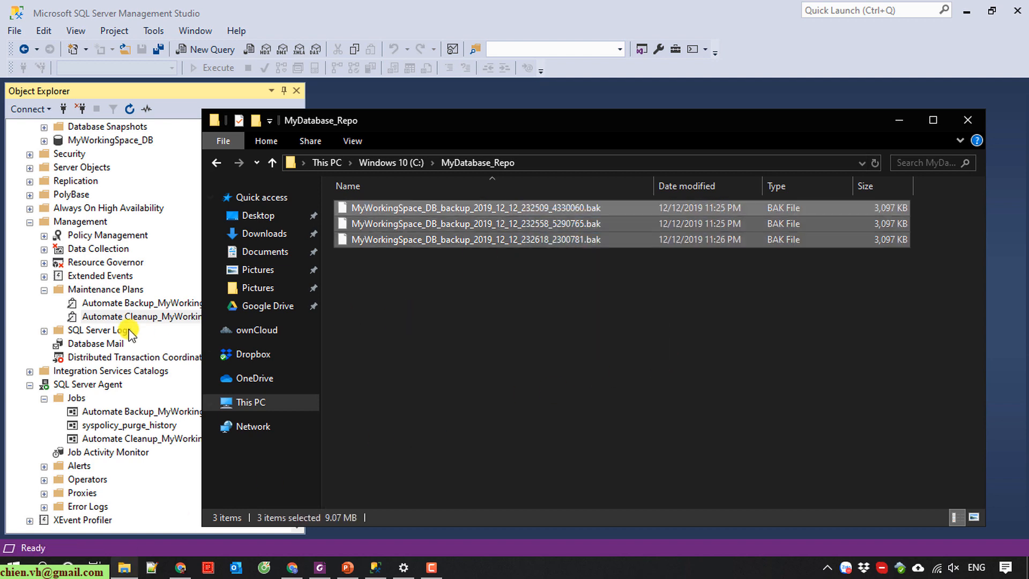
pyautogui.click(112, 314)
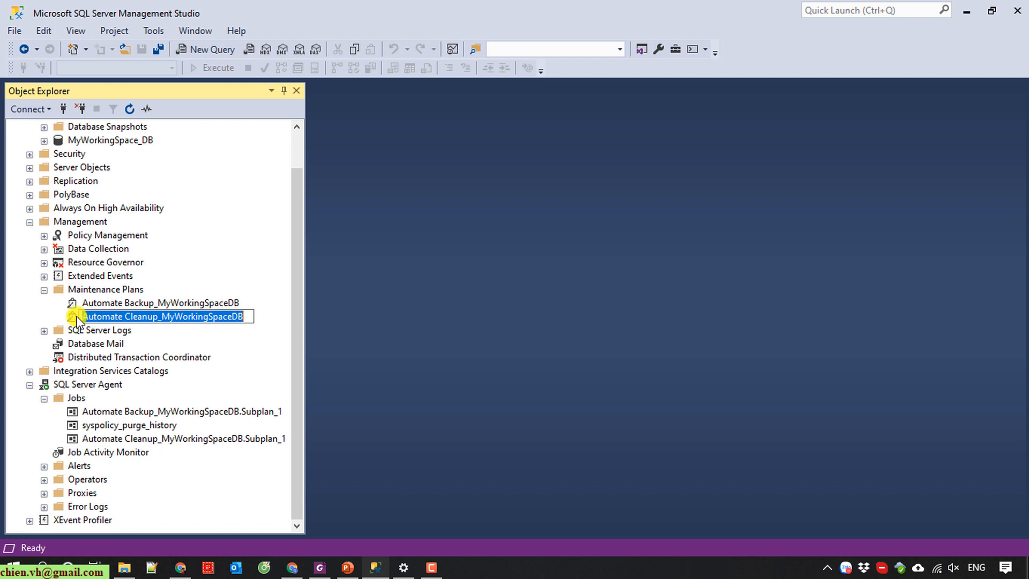
pyautogui.rightClick(114, 317)
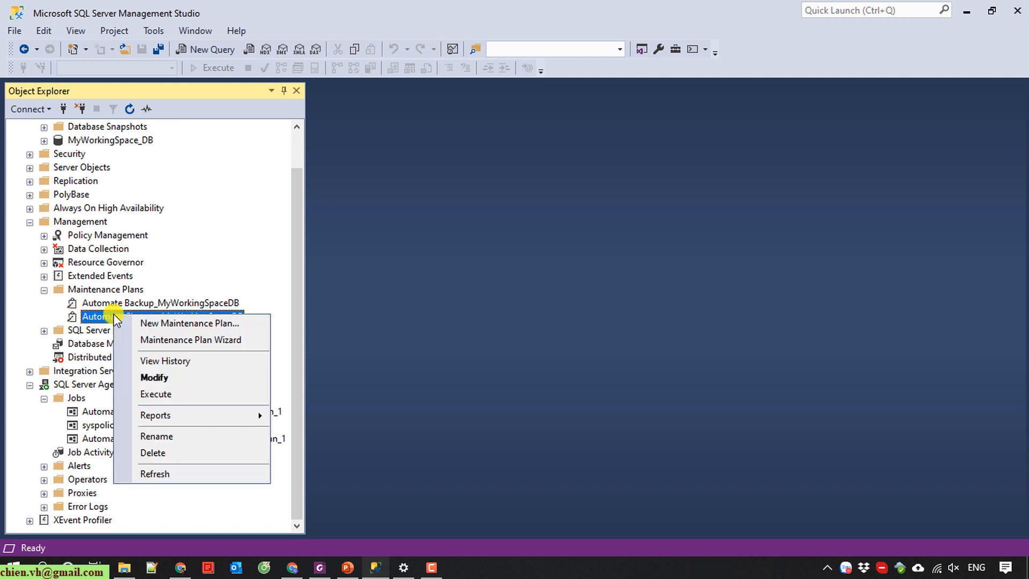
pyautogui.click(182, 394)
pyautogui.moveTo(203, 5); pyautogui.dragTo(531, 179)
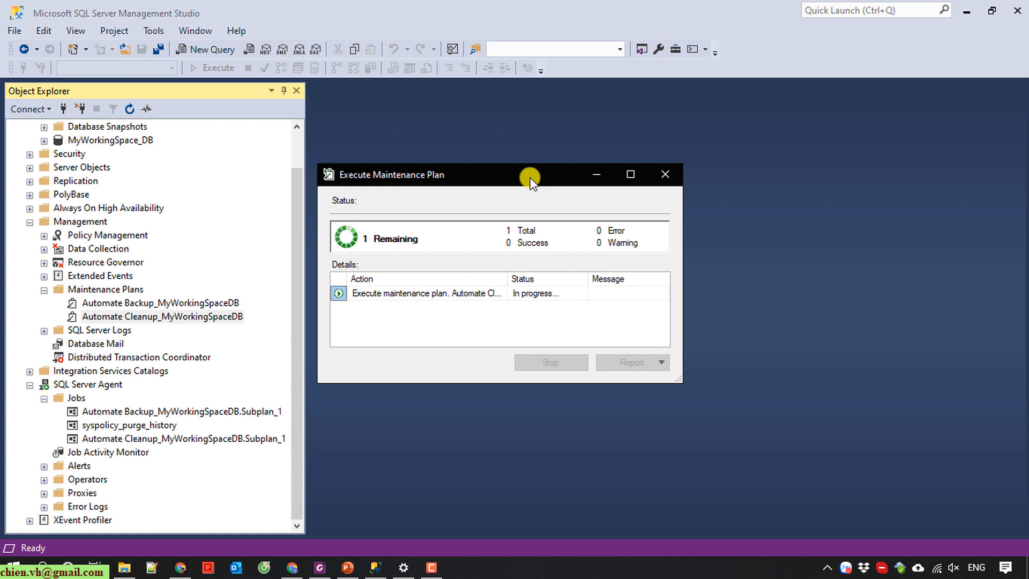
pyautogui.moveTo(680, 381); pyautogui.dragTo(806, 426)
pyautogui.moveTo(548, 278); pyautogui.dragTo(618, 278)
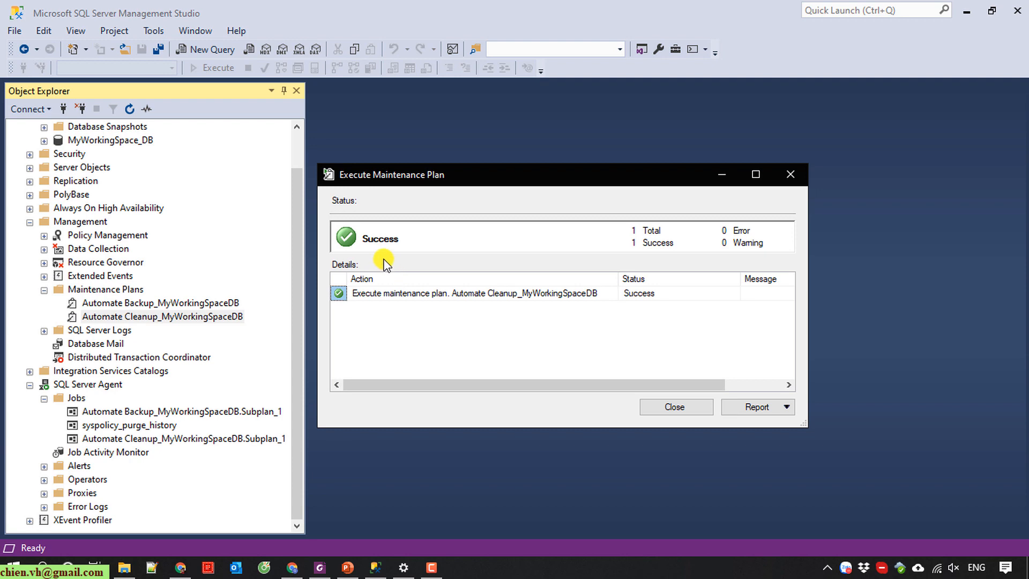
pyautogui.click(687, 402)
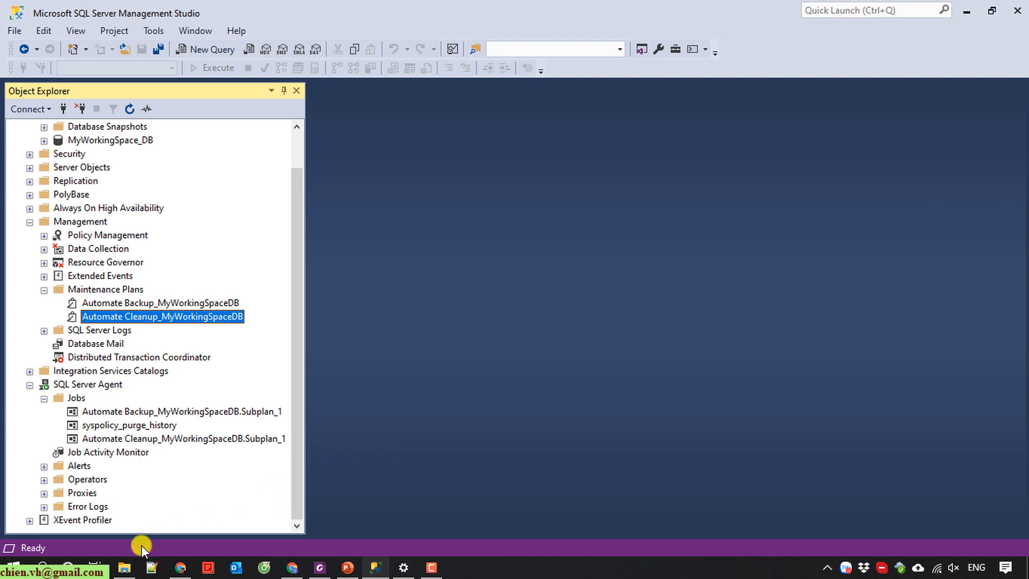
# Switch to File Explorer and review the cleanup plan's text report and the backup files in MyDatabase_Repo
pyautogui.click(126, 569)
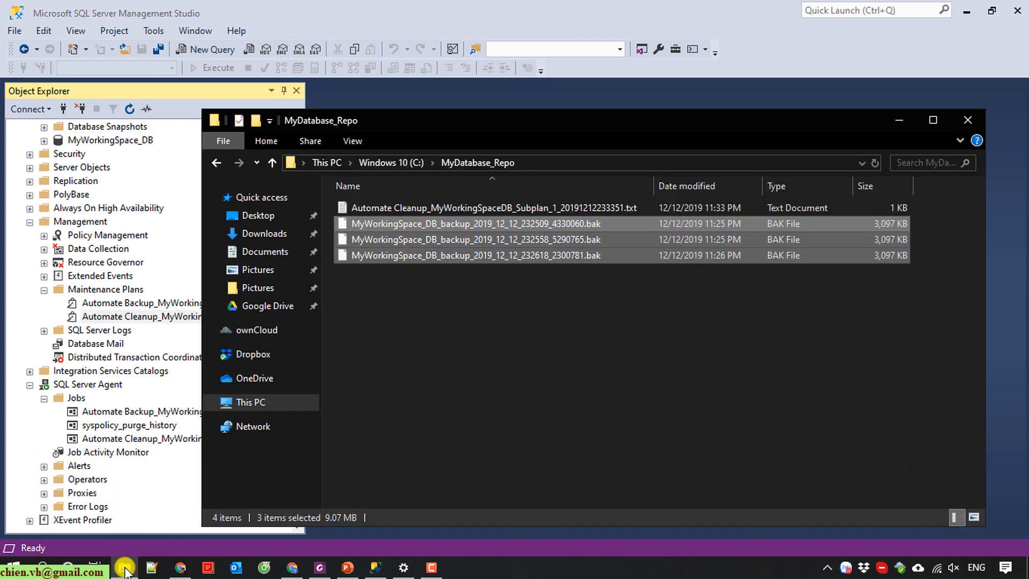
pyautogui.click(492, 313)
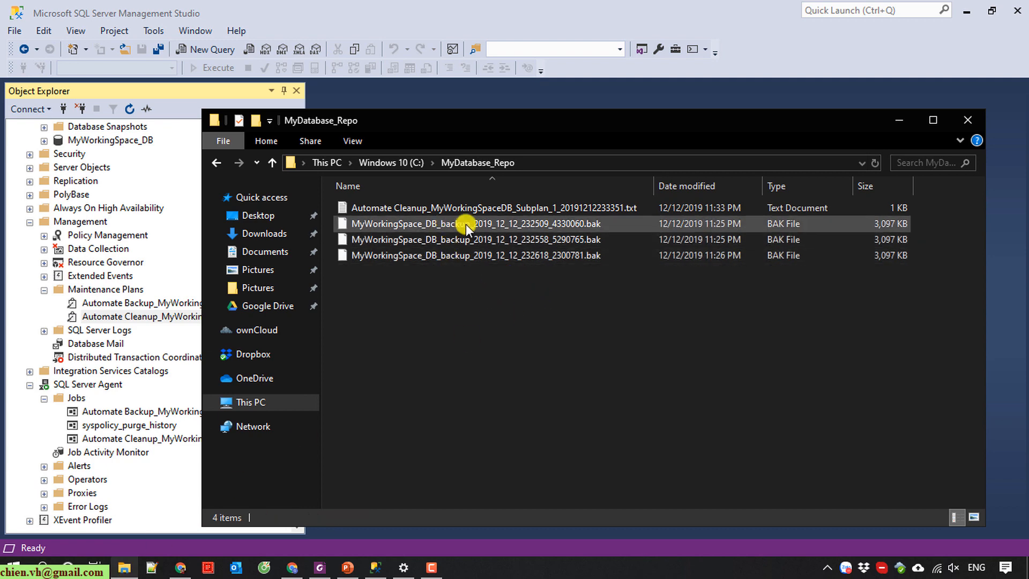
pyautogui.click(562, 208)
pyautogui.doubleClick(563, 209)
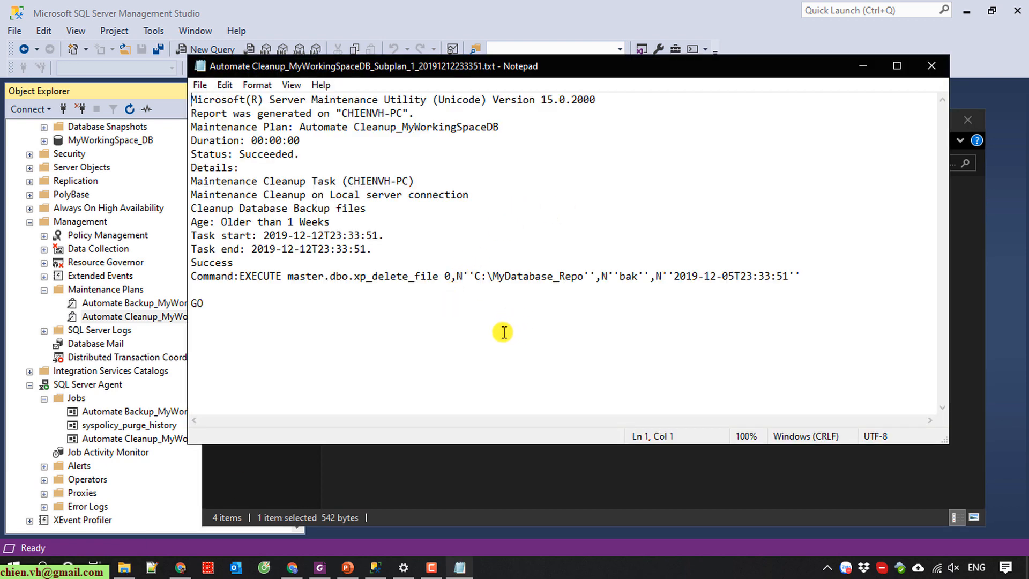
pyautogui.click(862, 70)
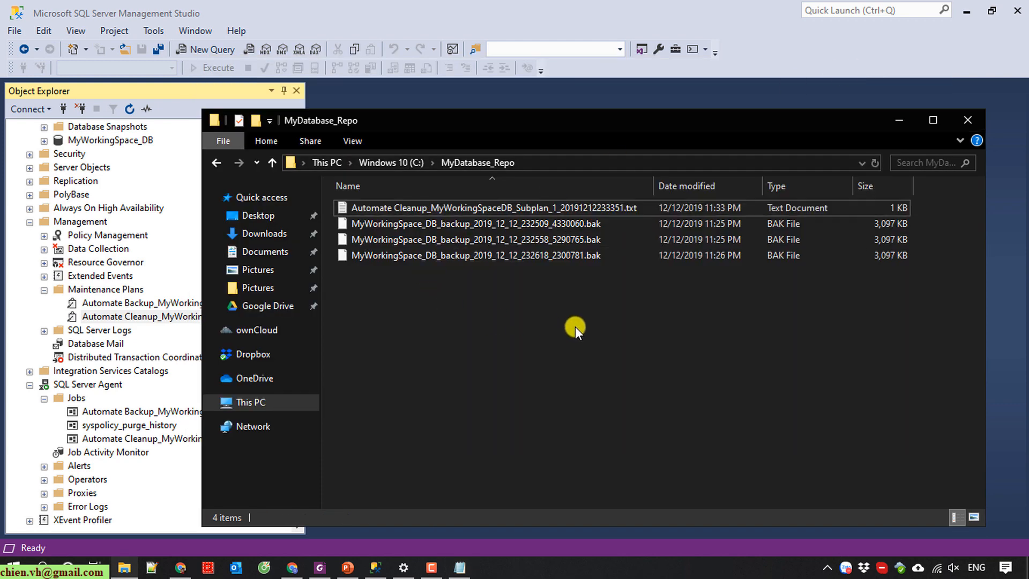
pyautogui.moveTo(803, 335); pyautogui.dragTo(385, 153)
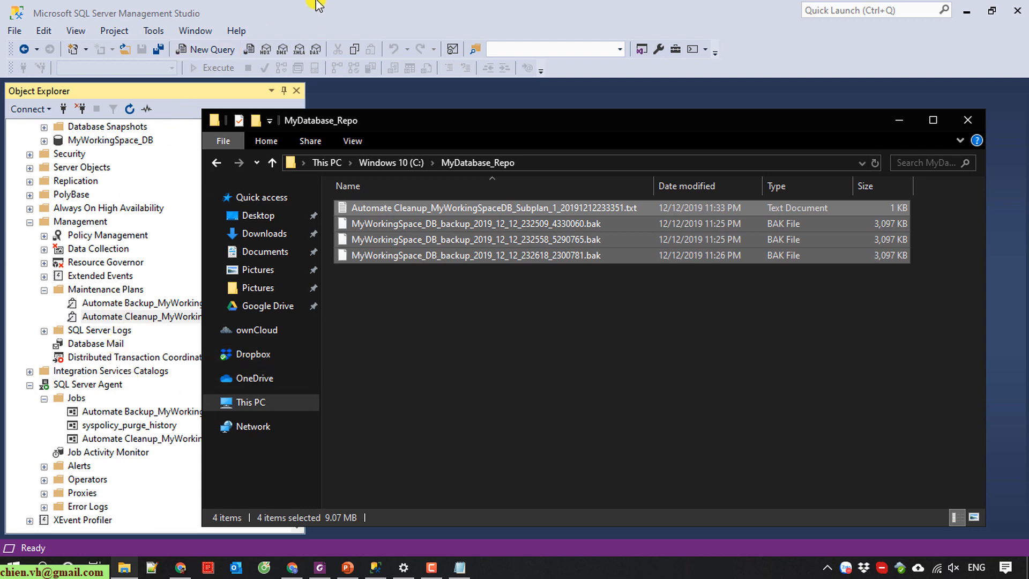
# Return to SQL Server Management Studio and review the Automate Cleanup_MyWorkingSpaceDB plan's cleanup task settings and subplan properties without changing them
pyautogui.click(143, 316)
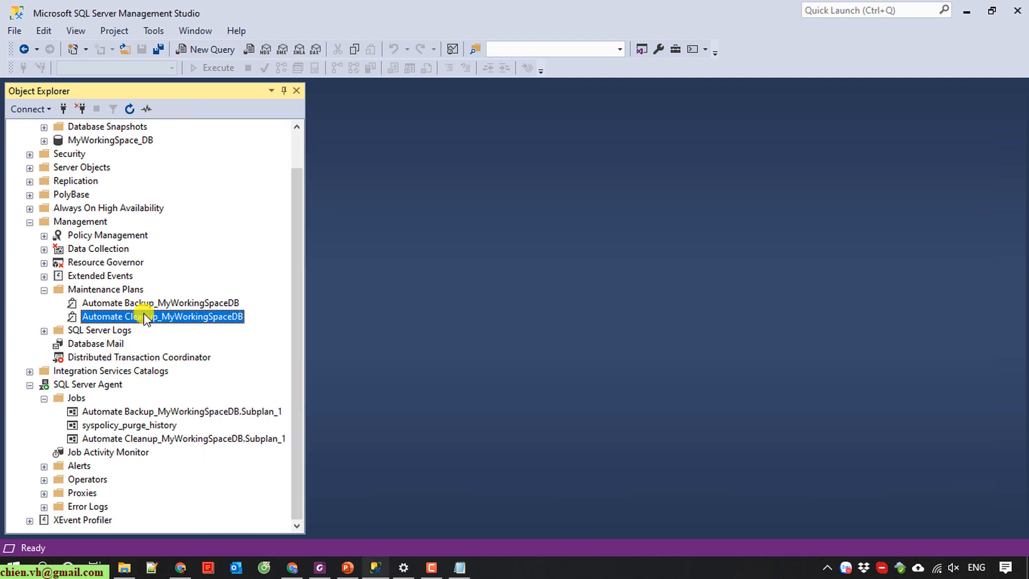
pyautogui.doubleClick(114, 316)
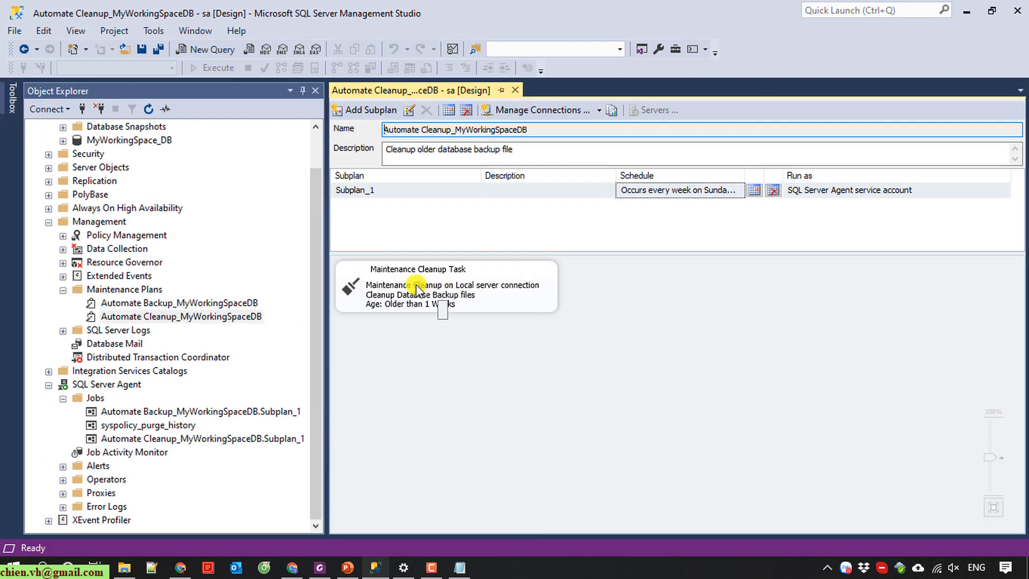
pyautogui.doubleClick(418, 287)
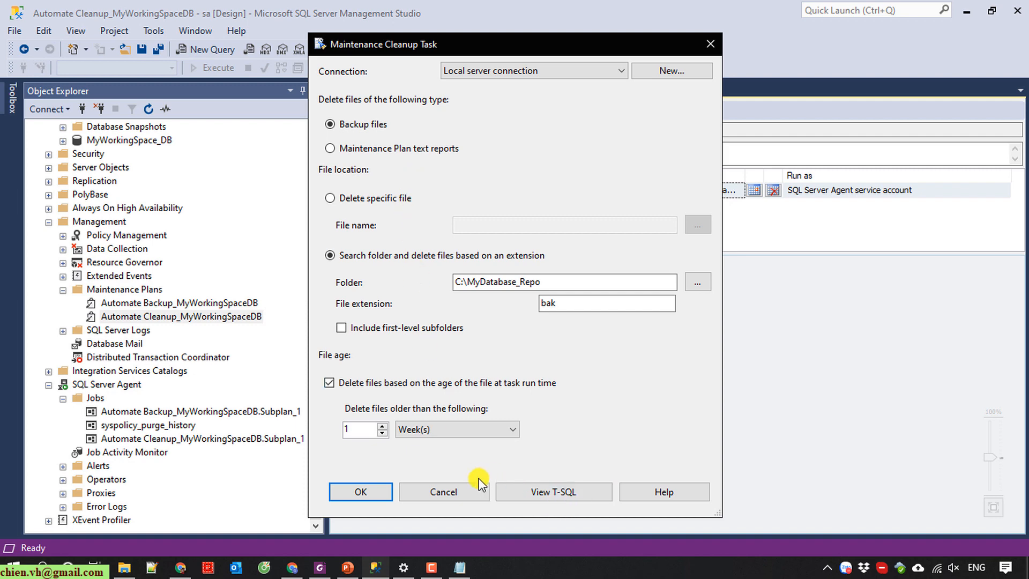
pyautogui.click(449, 491)
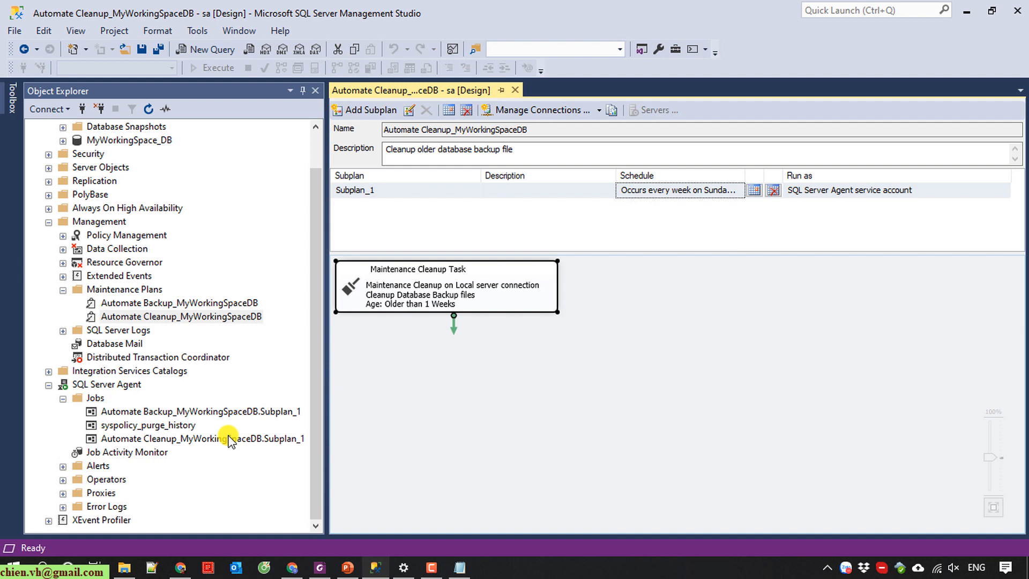
pyautogui.doubleClick(395, 191)
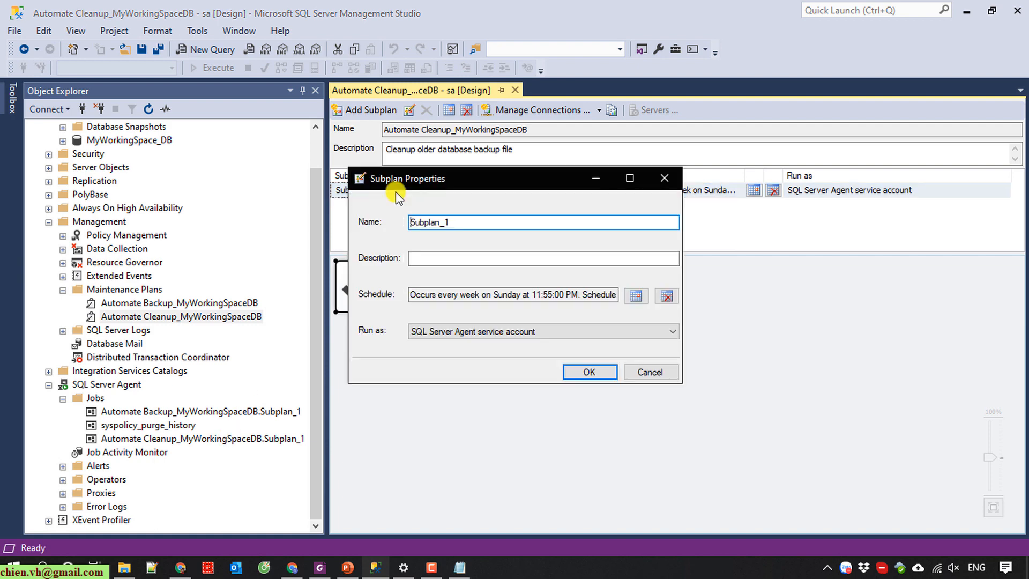
pyautogui.click(649, 373)
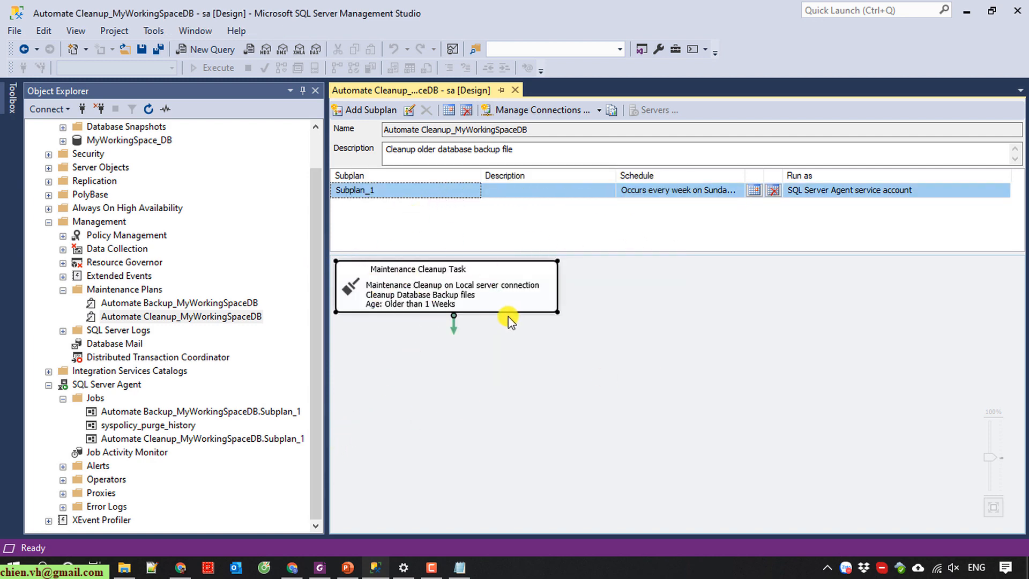
pyautogui.click(515, 90)
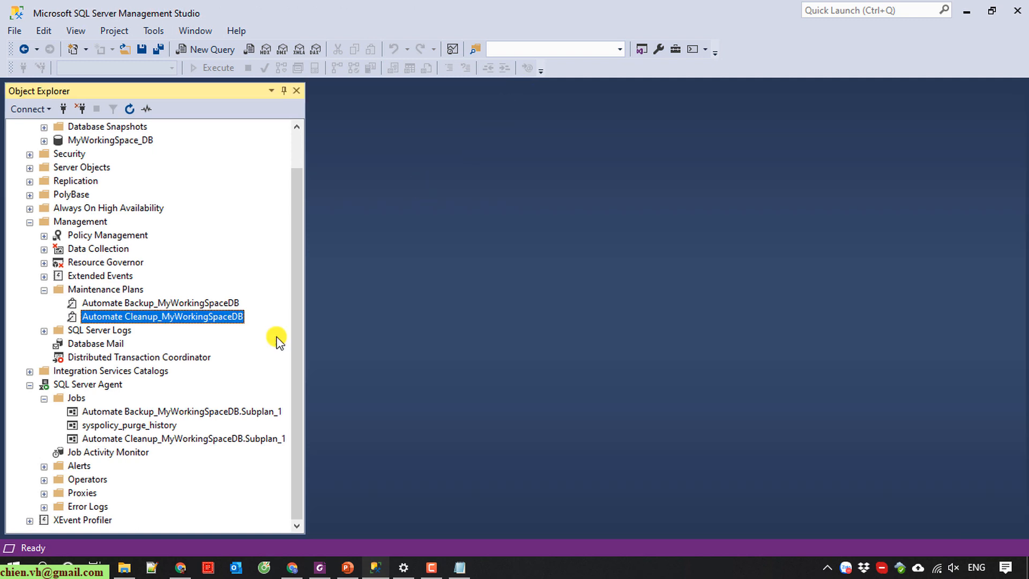
# Review the properties of the Automate Cleanup_MyWorkingSpaceDB.Subplan_1 job, including its schedules, alerts, notifications and targets, without changing them
pyautogui.click(132, 438)
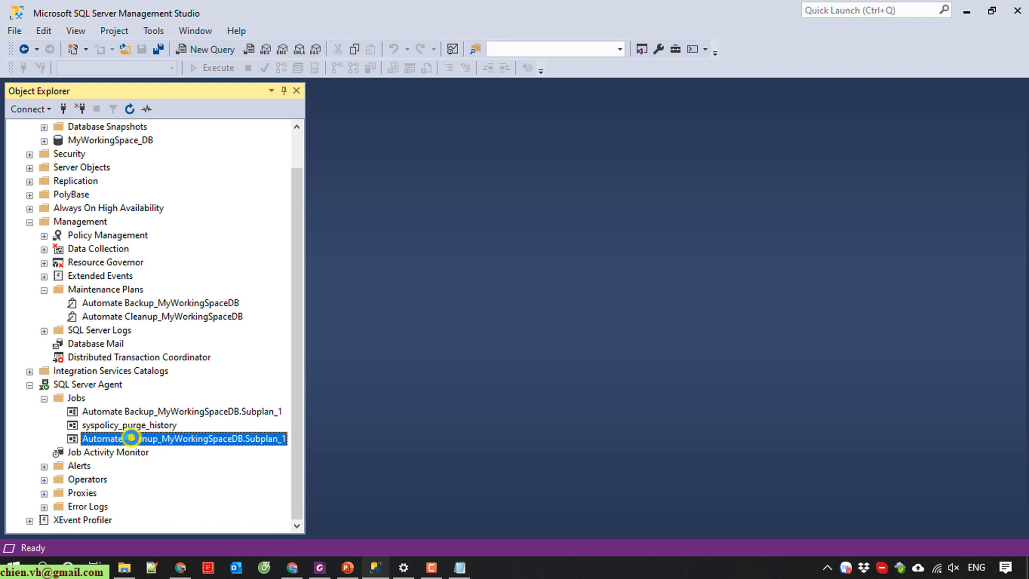
pyautogui.doubleClick(175, 440)
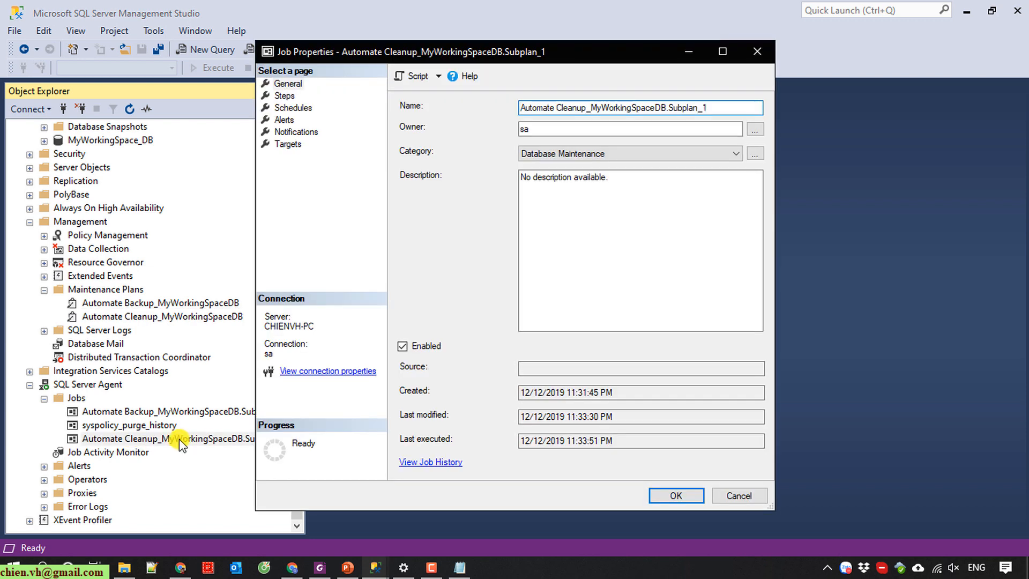
pyautogui.click(293, 108)
pyautogui.click(285, 120)
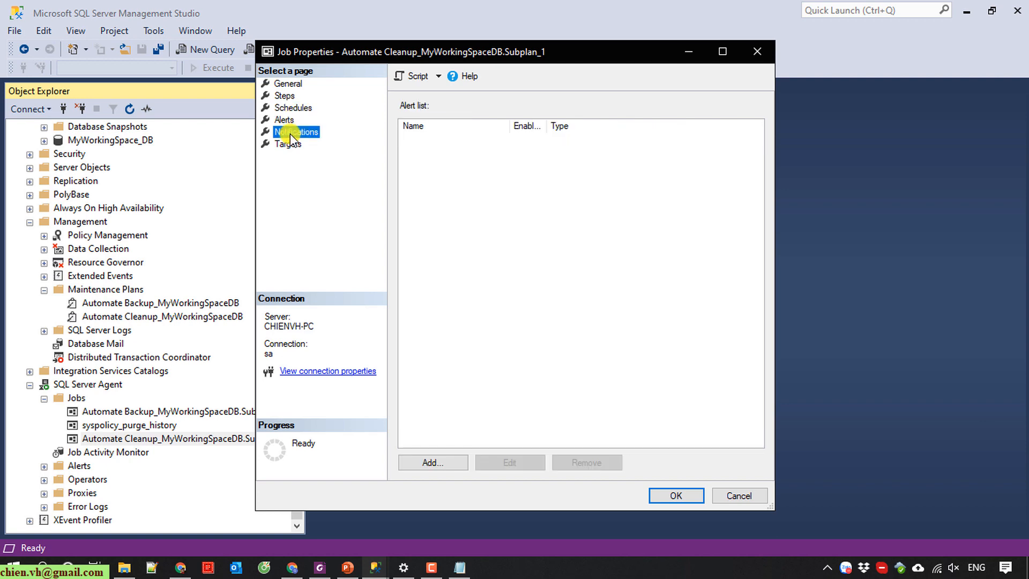
pyautogui.click(291, 133)
pyautogui.click(293, 144)
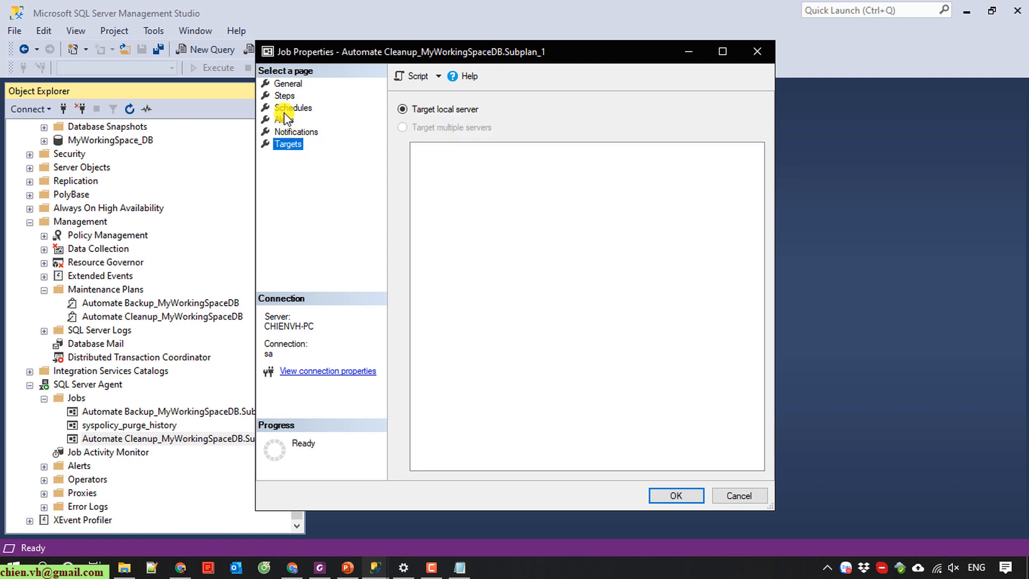
pyautogui.click(282, 96)
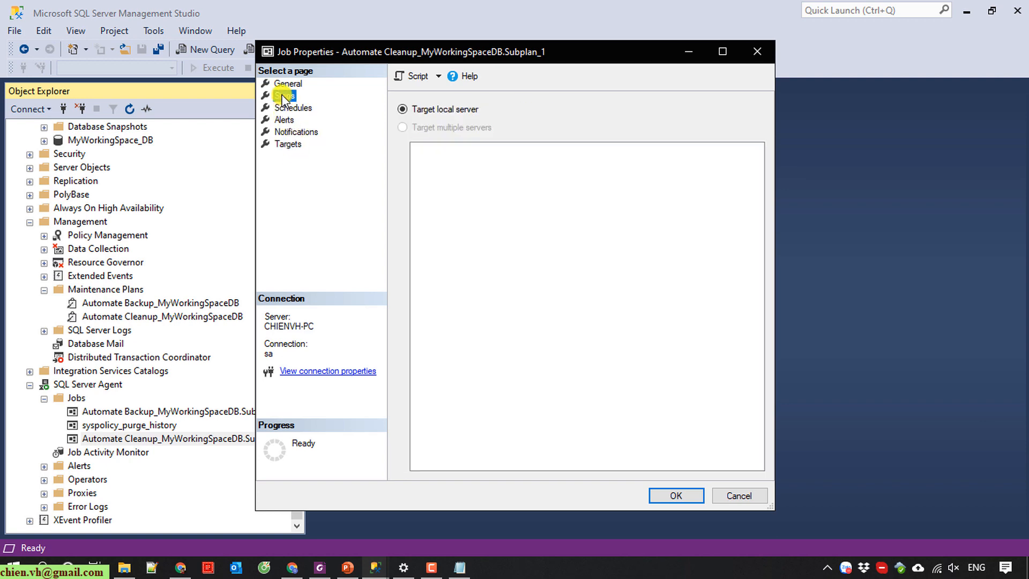
pyautogui.click(757, 51)
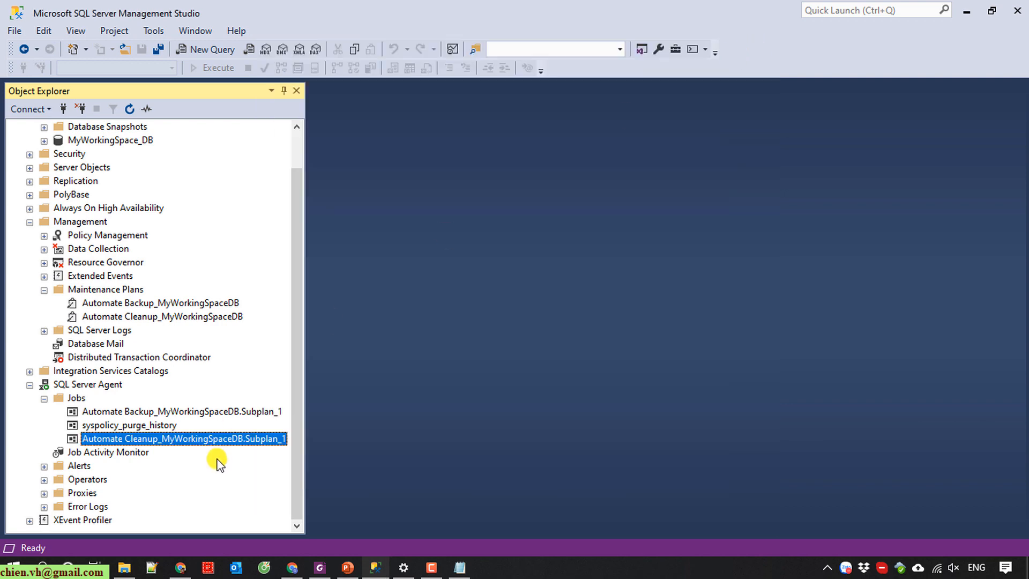
# Turn off deletion based on file age in the Automate Cleanup_MyWorkingSpaceDB plan's Maintenance Cleanup Task, and save the plan
pyautogui.rightClick(128, 317)
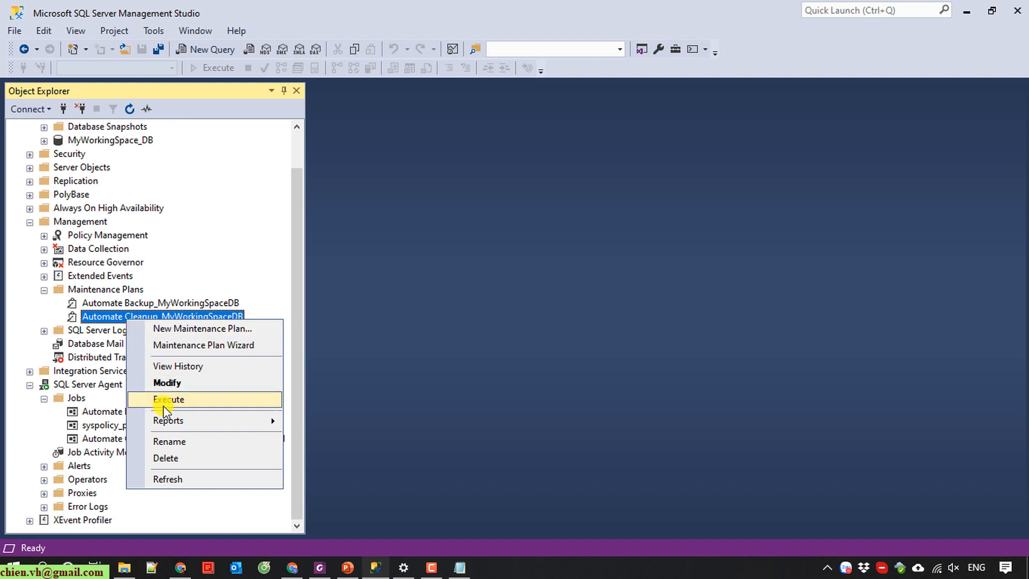
pyautogui.click(166, 384)
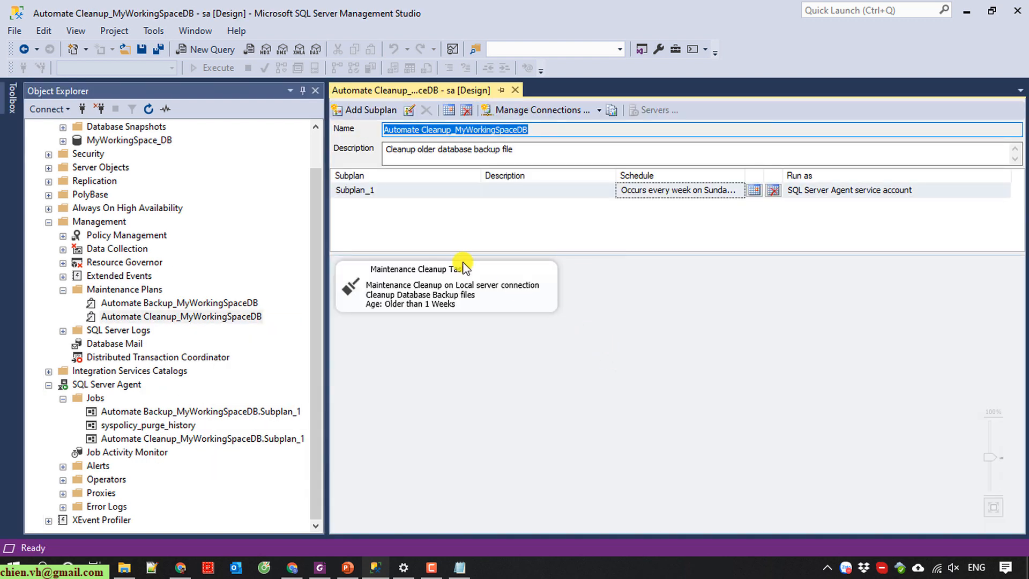
pyautogui.click(418, 279)
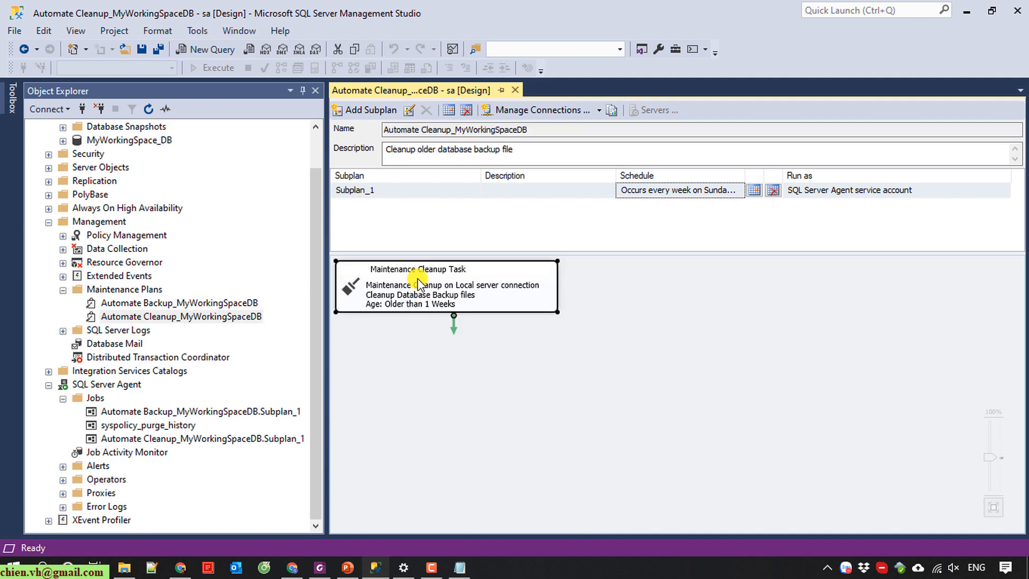
pyautogui.rightClick(402, 291)
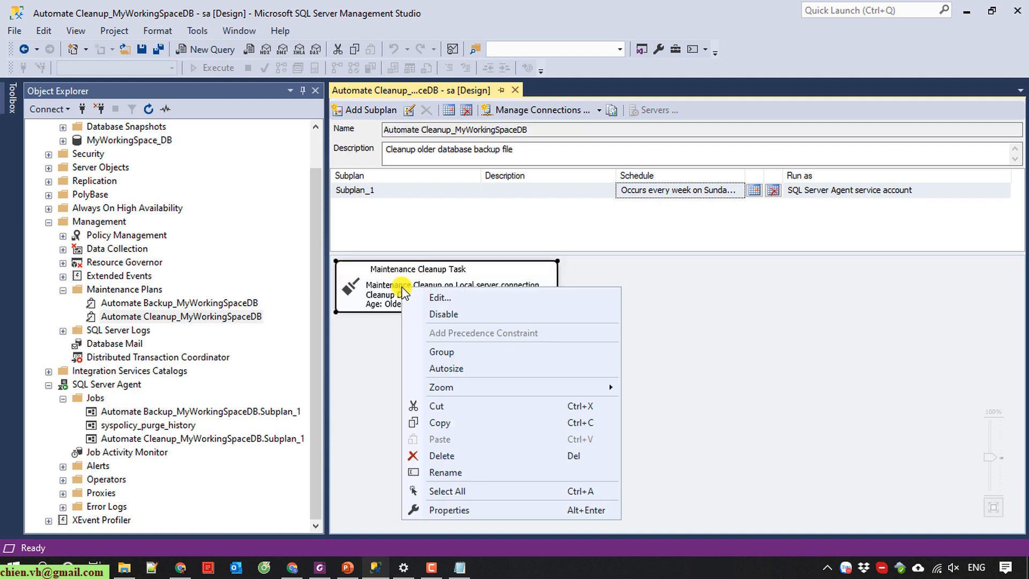
pyautogui.click(430, 297)
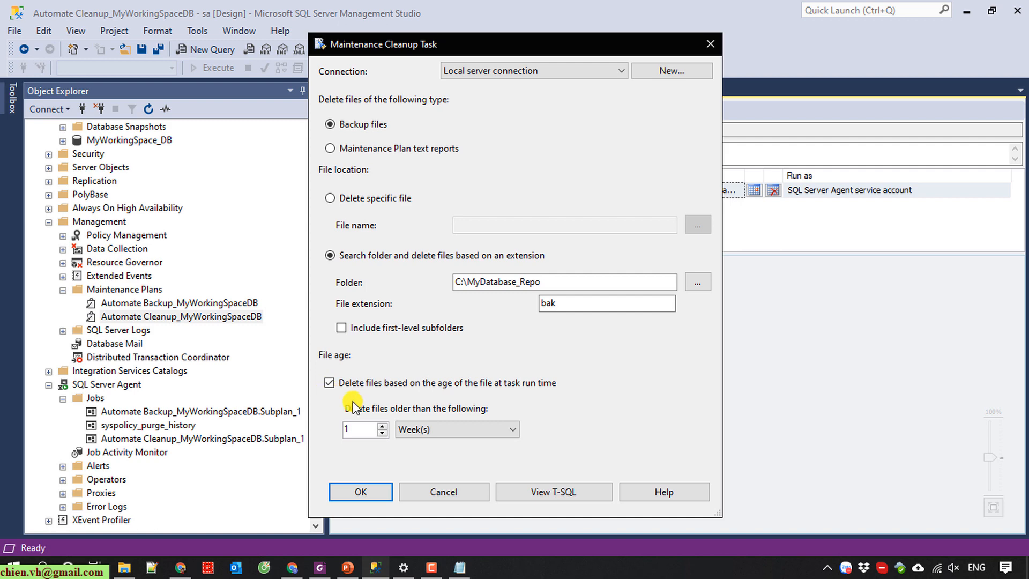
pyautogui.click(128, 569)
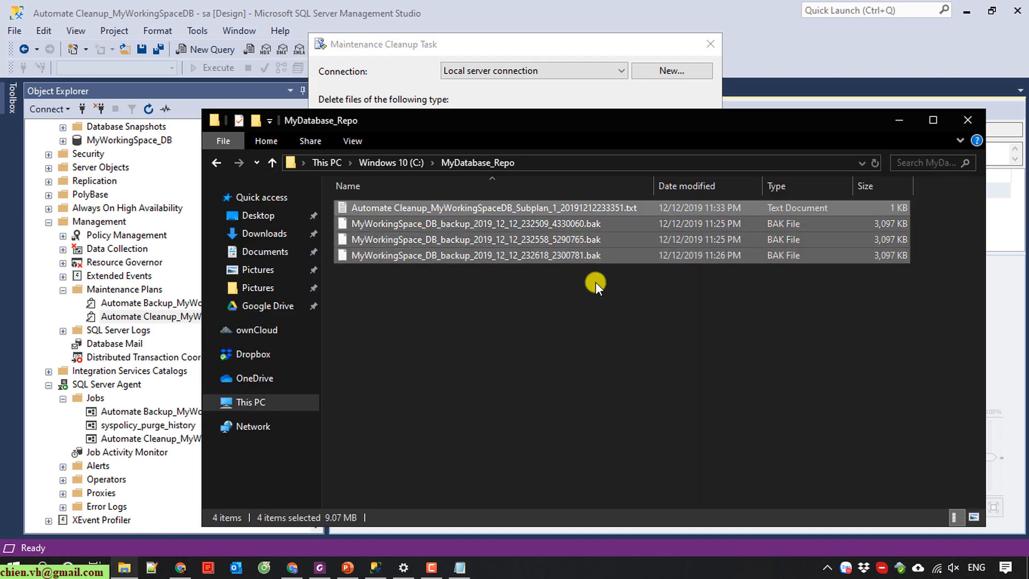
pyautogui.click(968, 119)
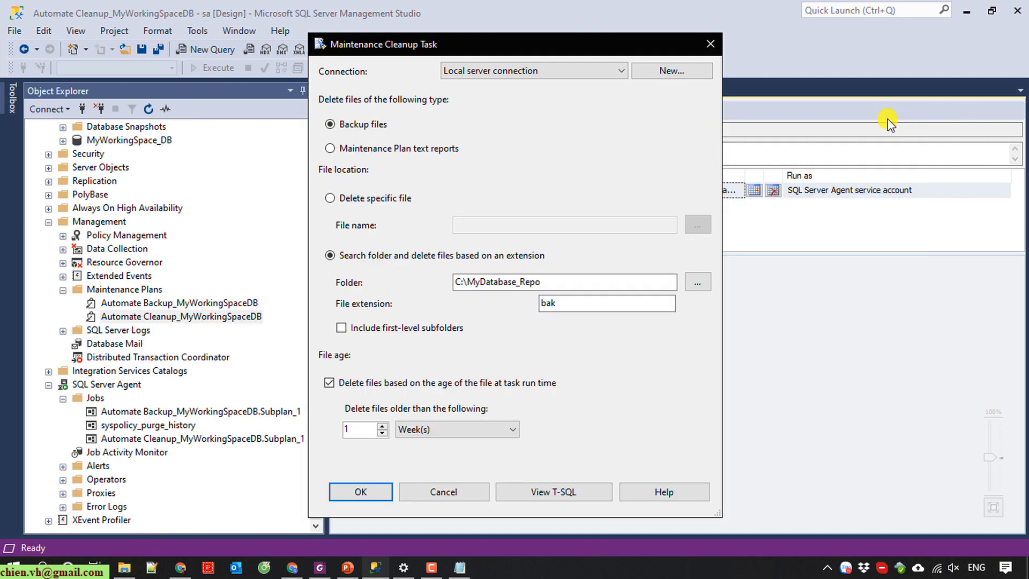
pyautogui.click(329, 383)
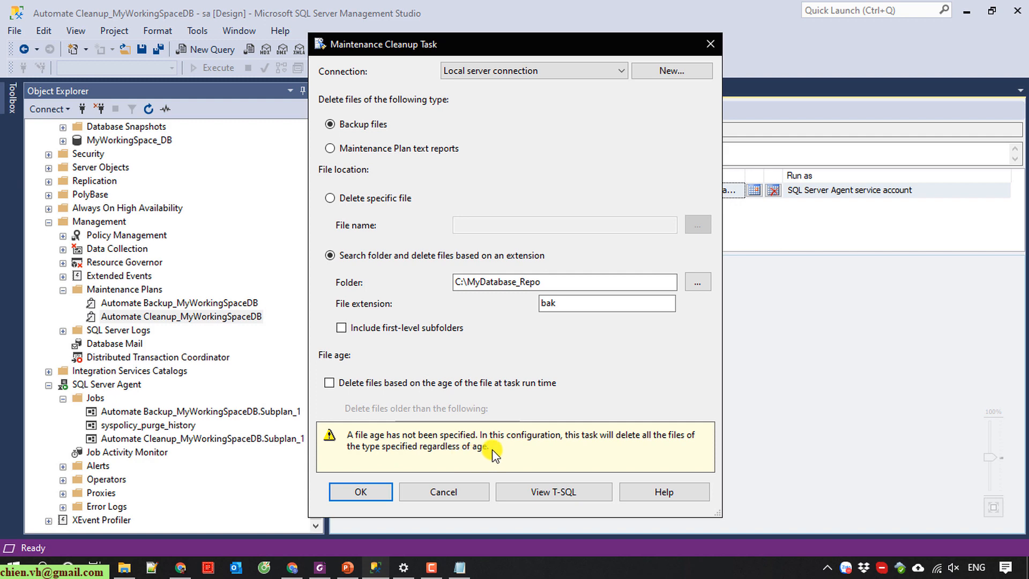
pyautogui.click(361, 491)
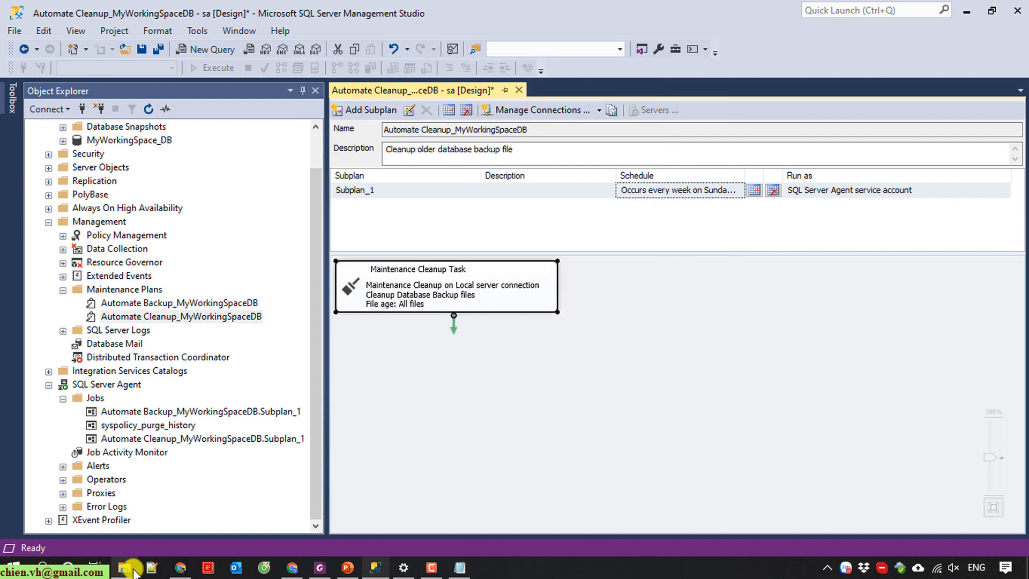
pyautogui.click(141, 49)
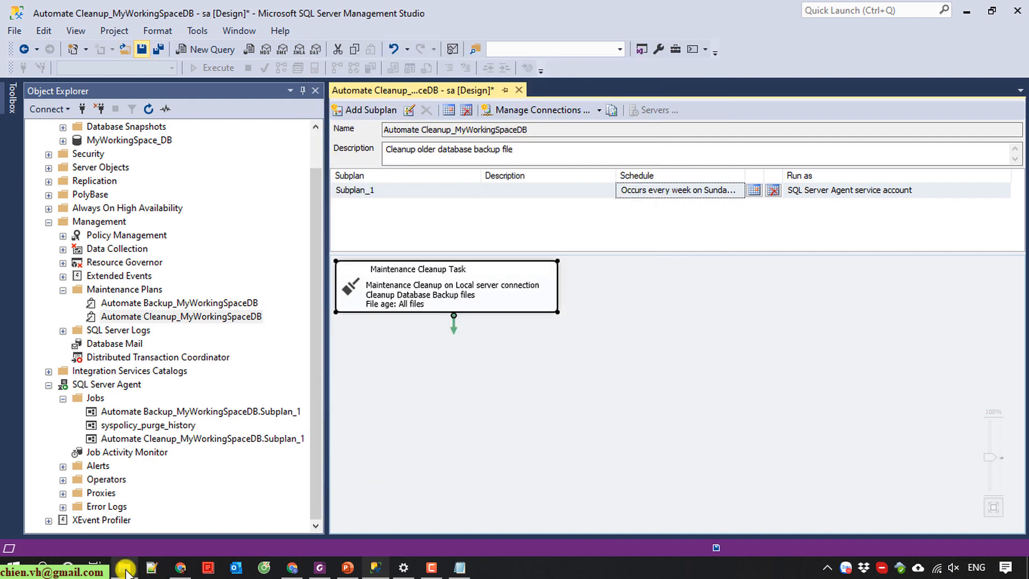
# Switch to File Explorer and check the existing .bak files in MyDatabase_Repo before returning to SQL Server Management Studio
pyautogui.click(125, 568)
pyautogui.click(699, 374)
pyautogui.moveTo(826, 380); pyautogui.dragTo(590, 224)
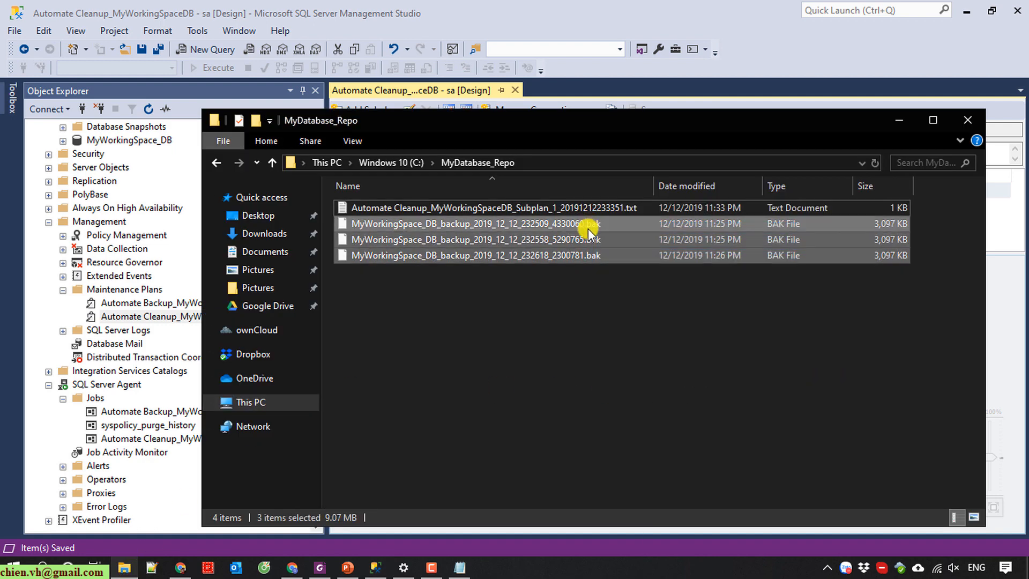
pyautogui.click(579, 316)
pyautogui.click(901, 119)
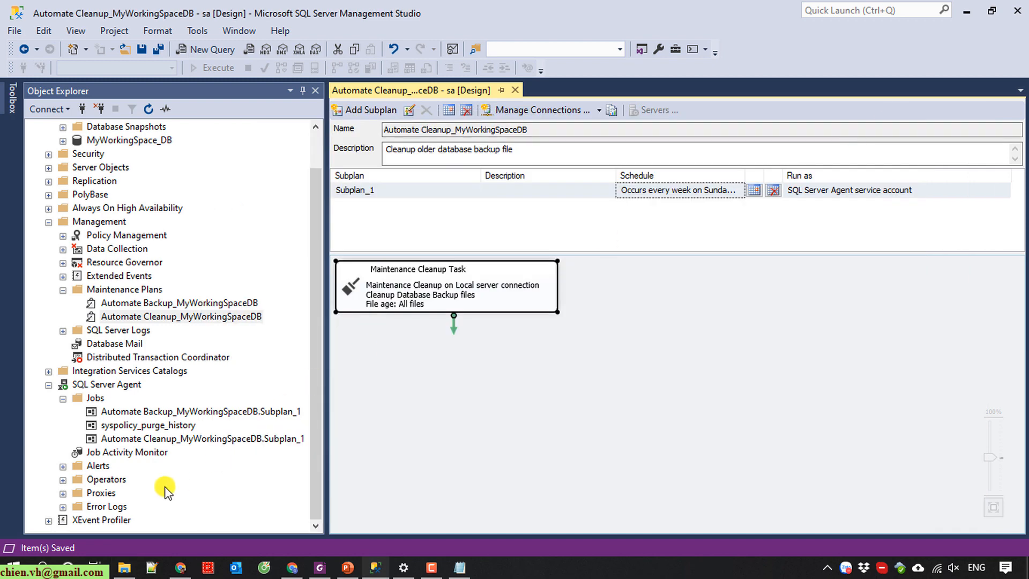
# Execute the Automate Cleanup_MyWorkingSpaceDB plan, check the MyDatabase_Repo folder in File Explorer, and return to SQL Server Management Studio
pyautogui.rightClick(129, 317)
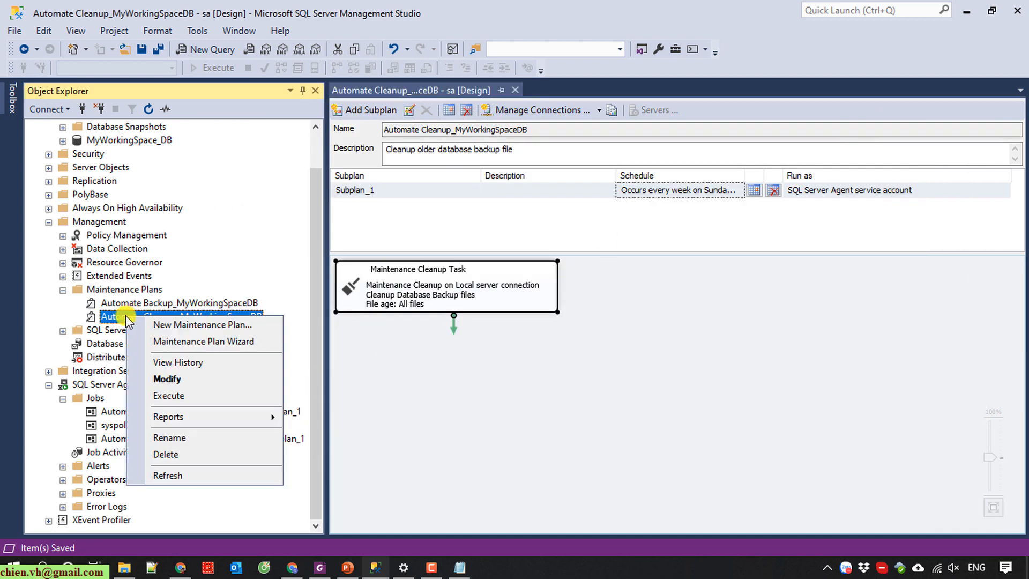
pyautogui.click(169, 397)
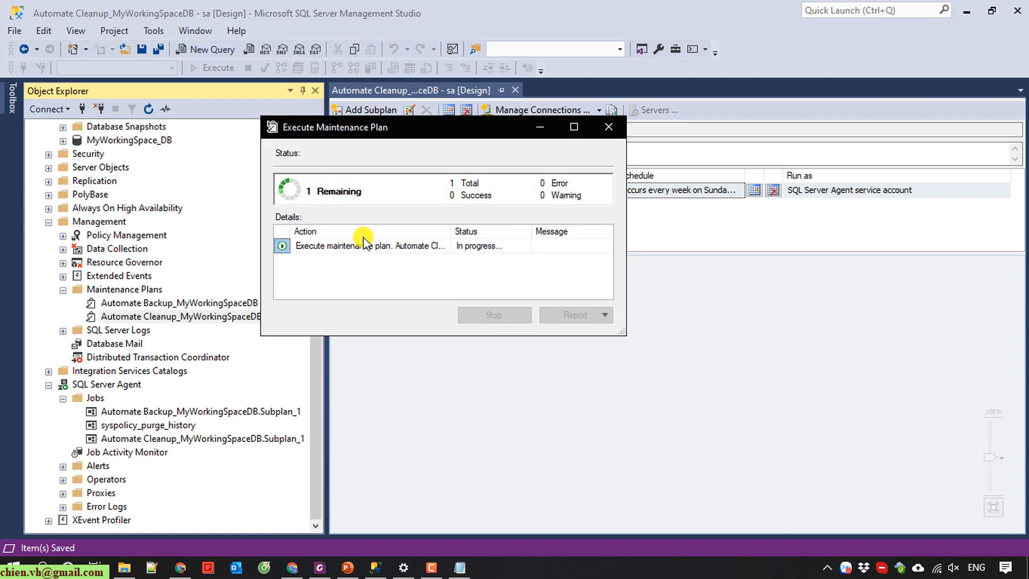
pyautogui.click(492, 314)
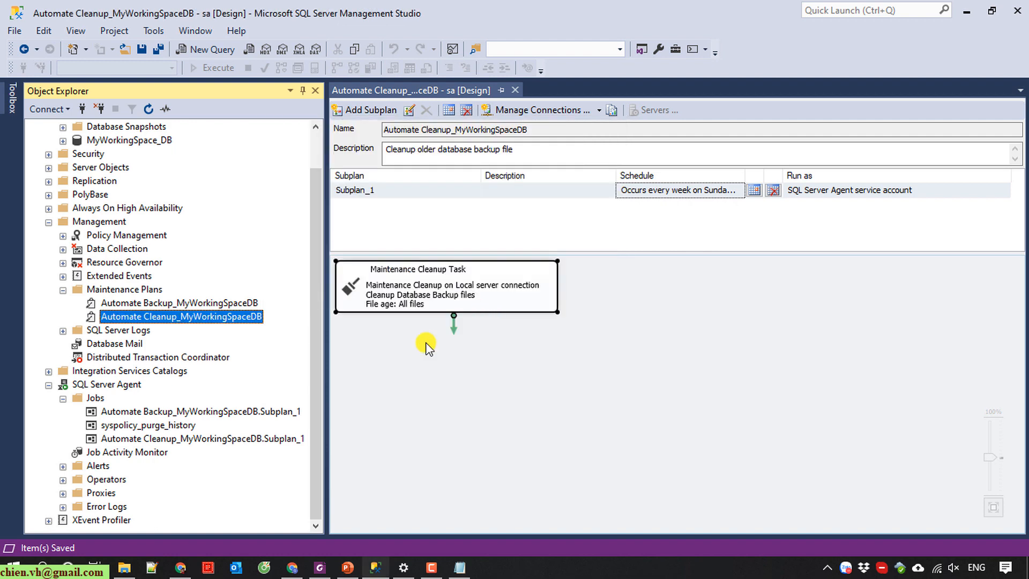
pyautogui.click(125, 567)
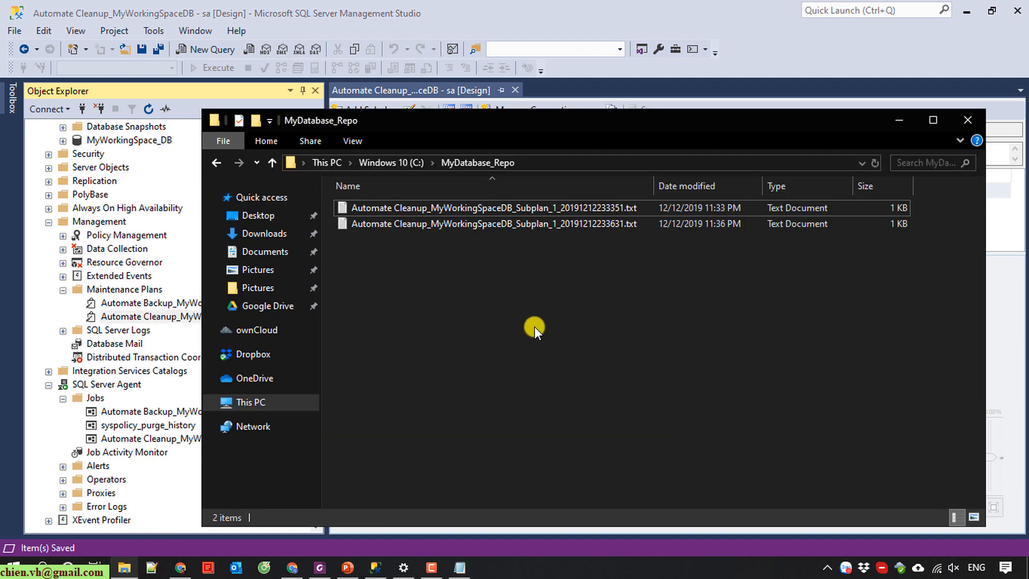
pyautogui.moveTo(825, 355); pyautogui.dragTo(418, 167)
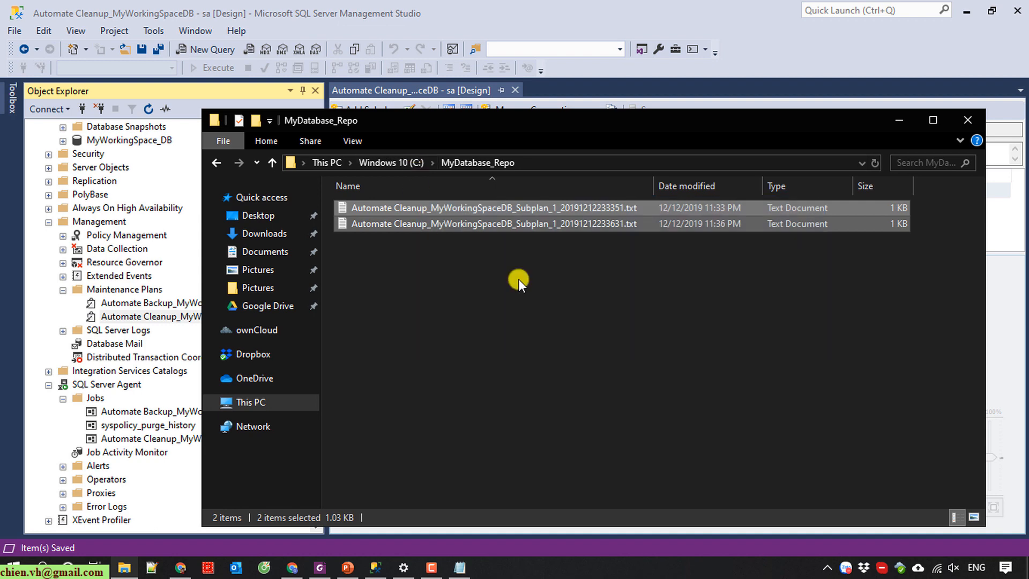
pyautogui.click(647, 332)
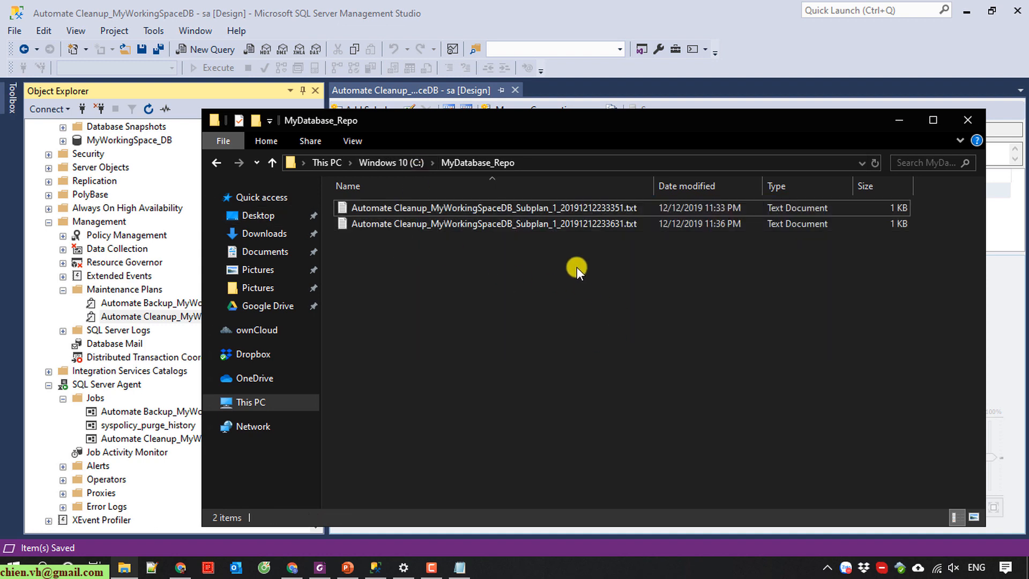
pyautogui.click(821, 35)
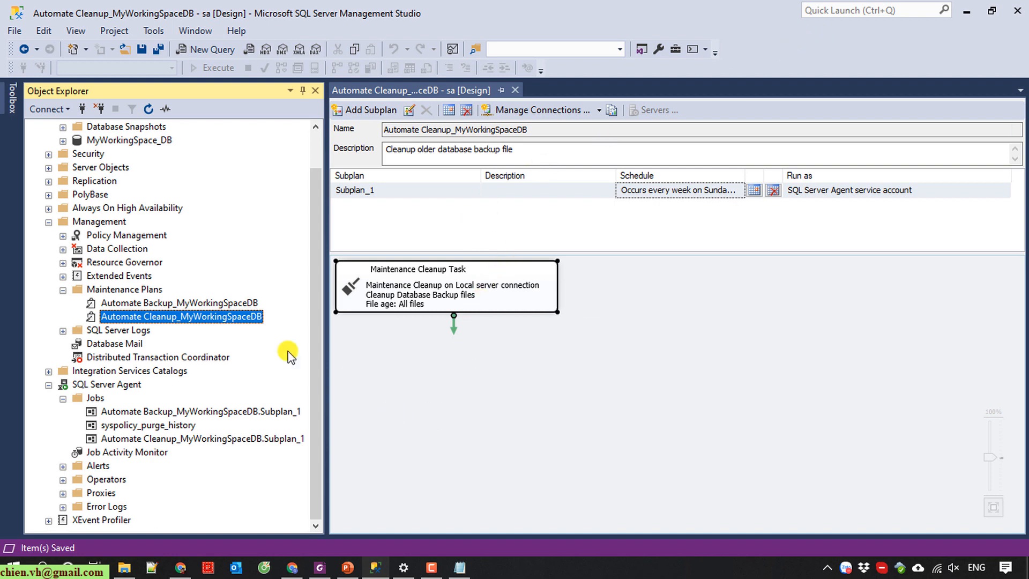
# Execute the Automate Backup_MyWorkingSpaceDB plan and check MyDatabase_Repo in File Explorer for the new backup file
pyautogui.click(147, 302)
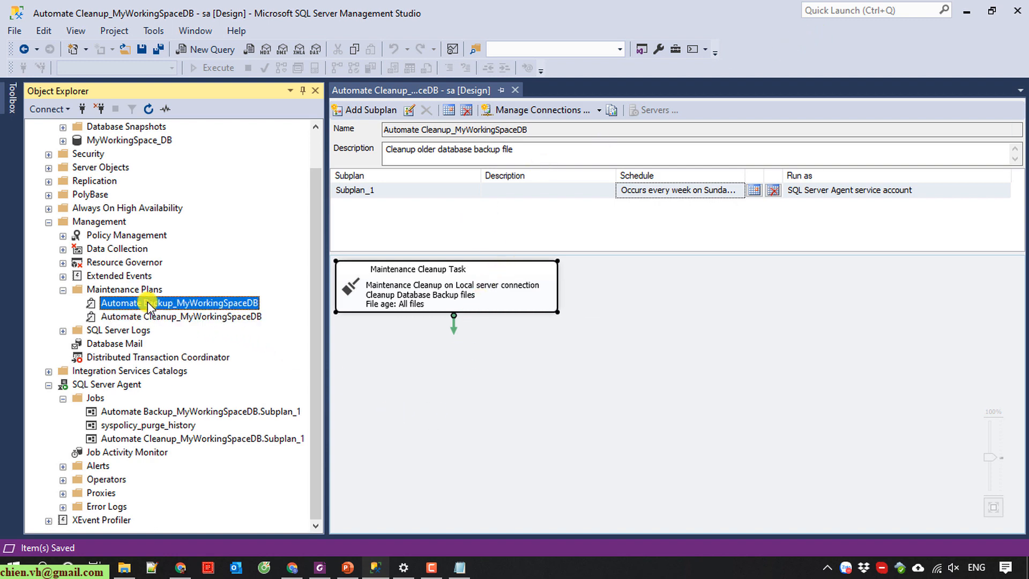
pyautogui.rightClick(147, 301)
pyautogui.click(193, 382)
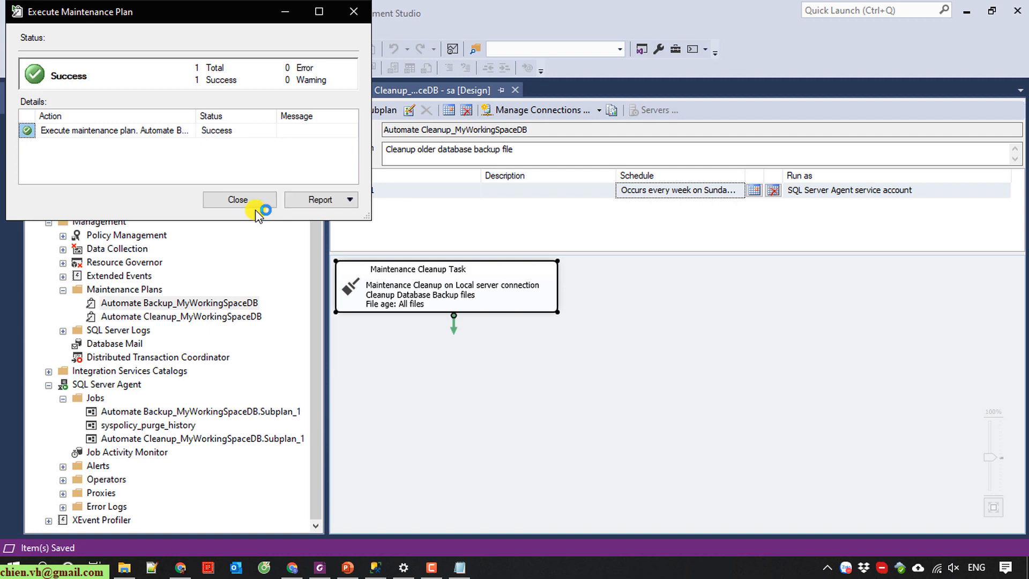
pyautogui.click(249, 206)
pyautogui.click(123, 568)
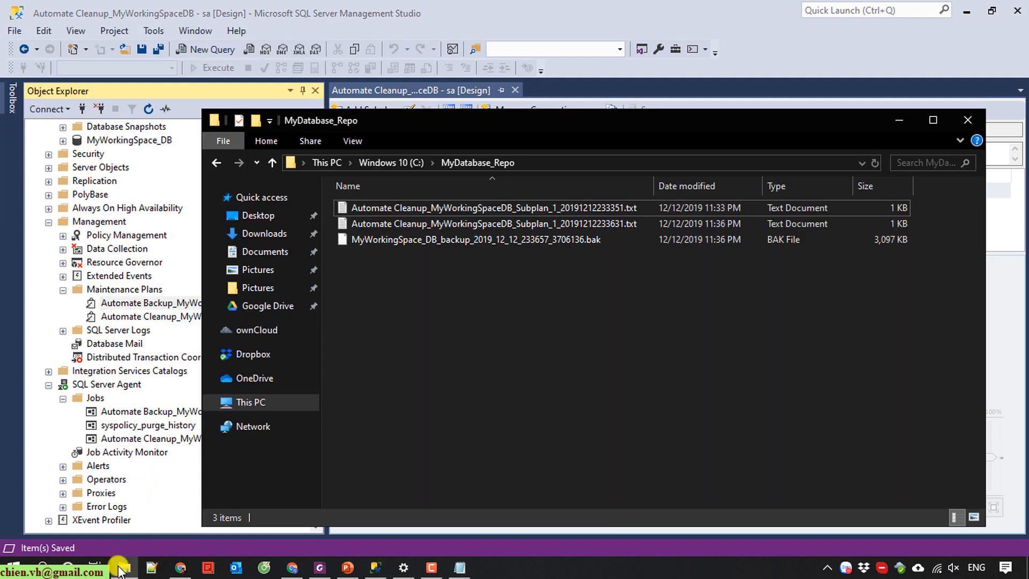
# Run the Automate Backup_MyWorkingSpaceDB plan a second time, check MyDatabase_Repo in File Explorer, and move that window clear of the Object Explorer tree
pyautogui.rightClick(137, 303)
pyautogui.click(191, 381)
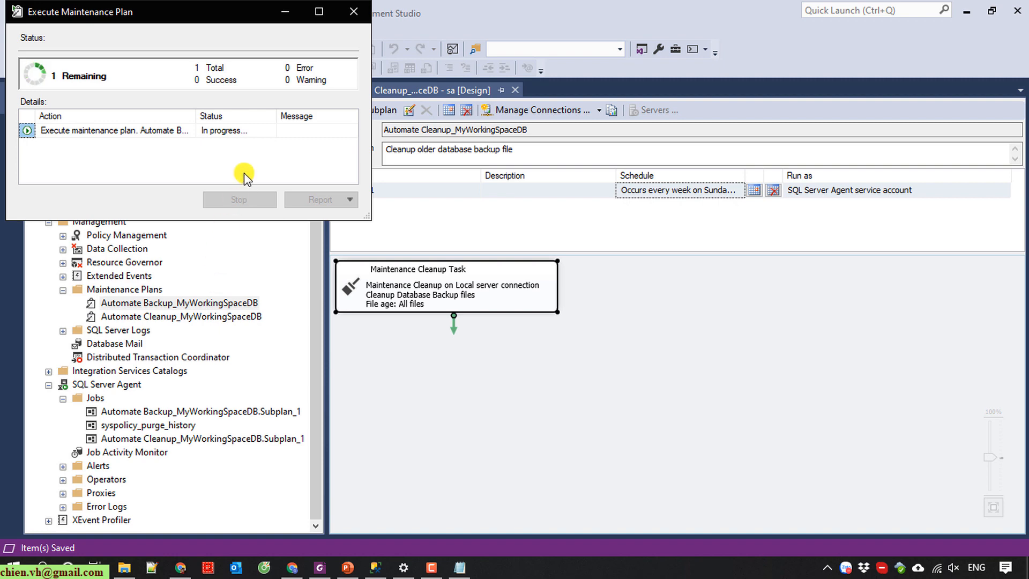
pyautogui.click(254, 201)
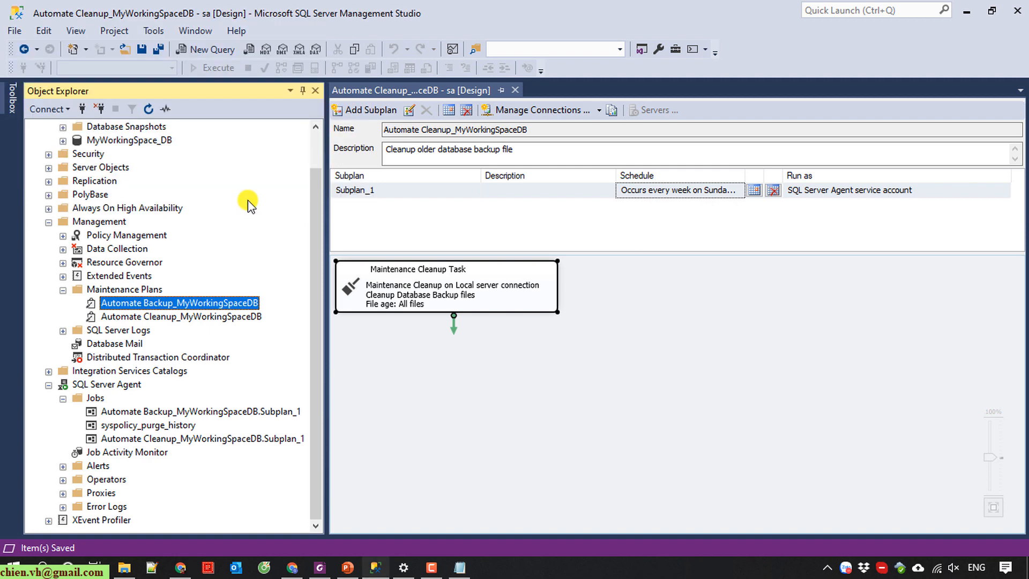
pyautogui.click(124, 567)
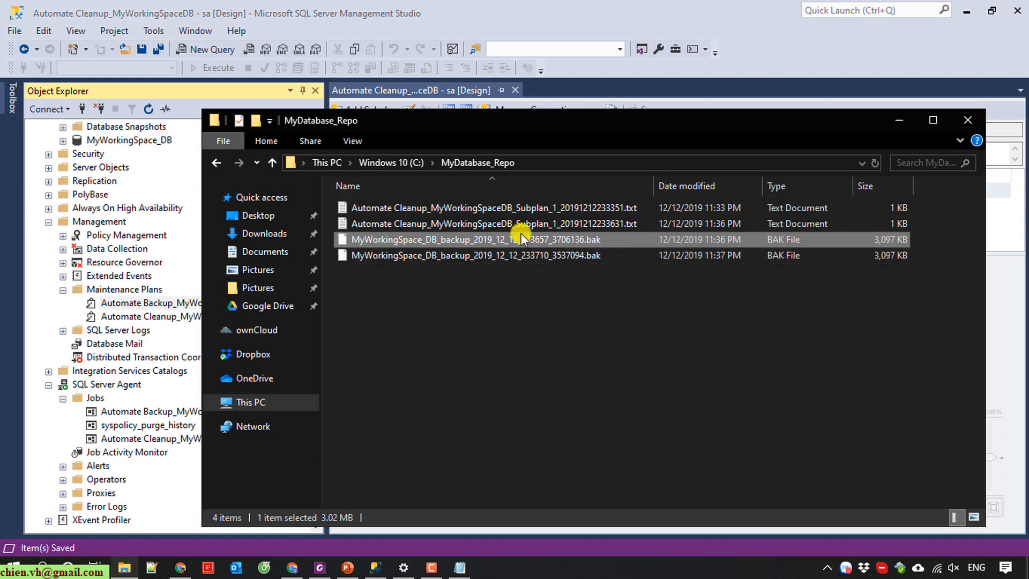
pyautogui.moveTo(427, 117); pyautogui.dragTo(622, 20)
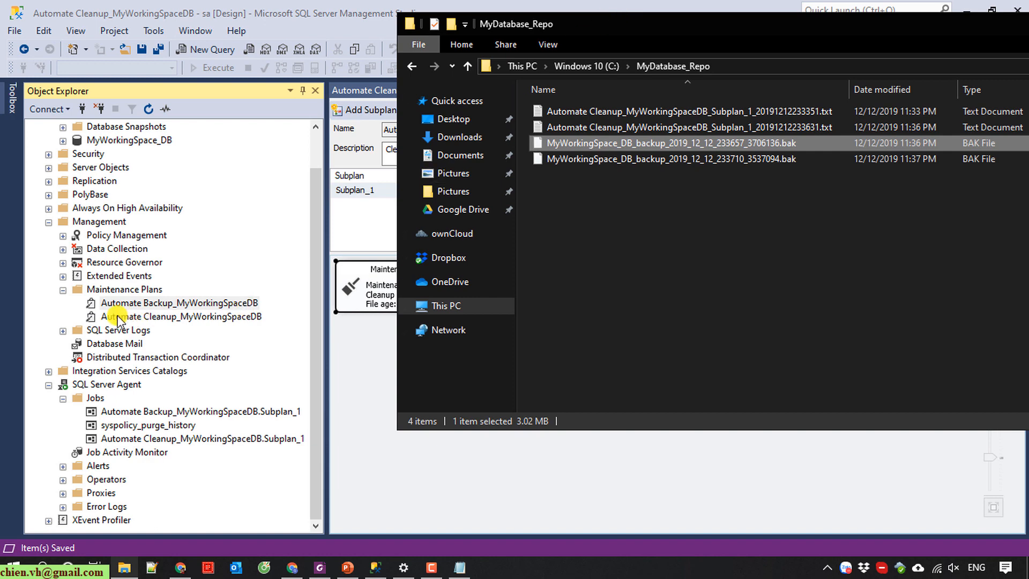
# Execute the Automate Cleanup_MyWorkingSpaceDB plan again, check the files in MyDatabase_Repo, and return to SQL Server Management Studio
pyautogui.rightClick(134, 318)
pyautogui.click(155, 395)
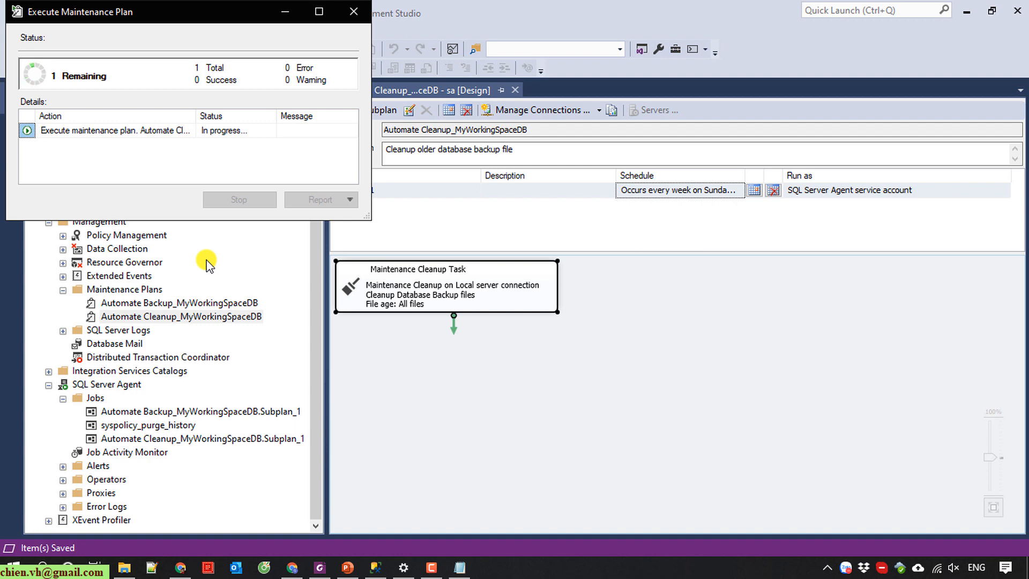
pyautogui.click(248, 199)
pyautogui.click(124, 567)
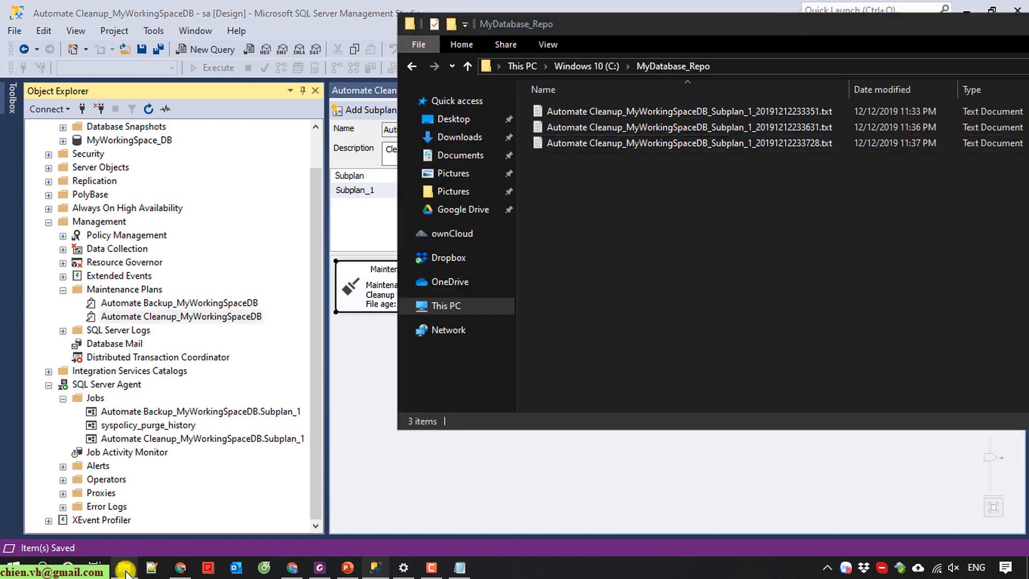
pyautogui.moveTo(857, 262); pyautogui.dragTo(509, 8)
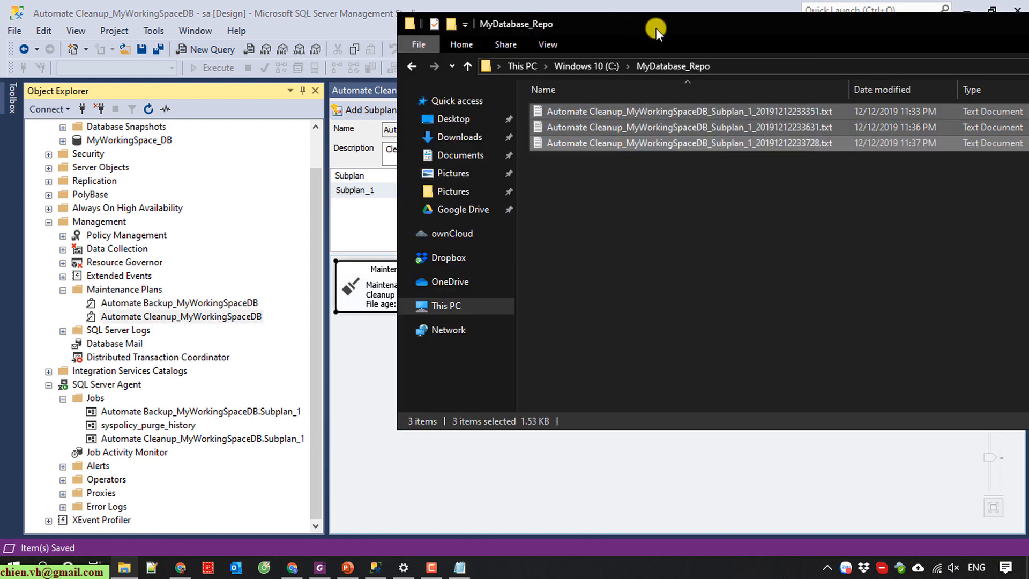
pyautogui.click(426, 465)
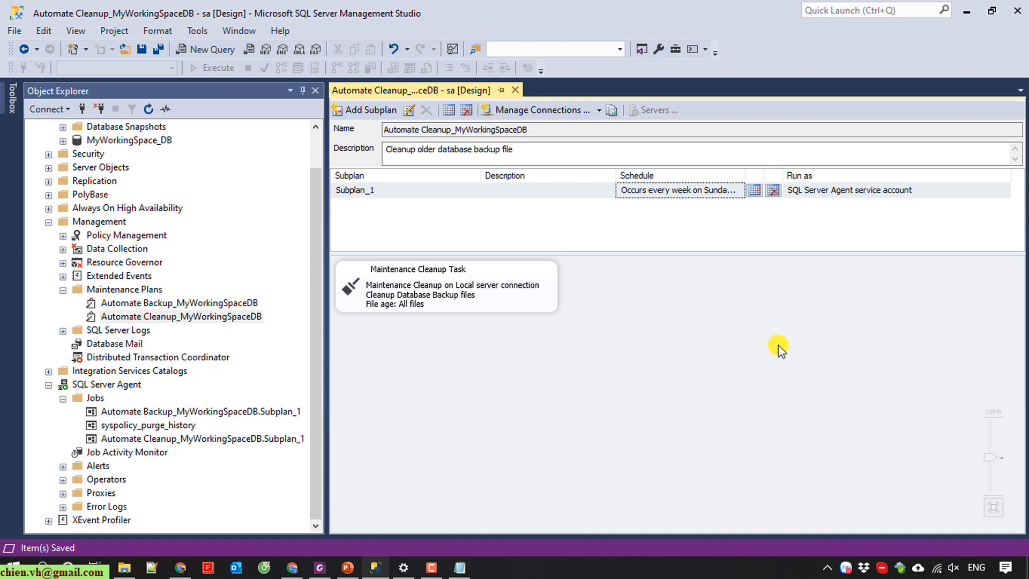